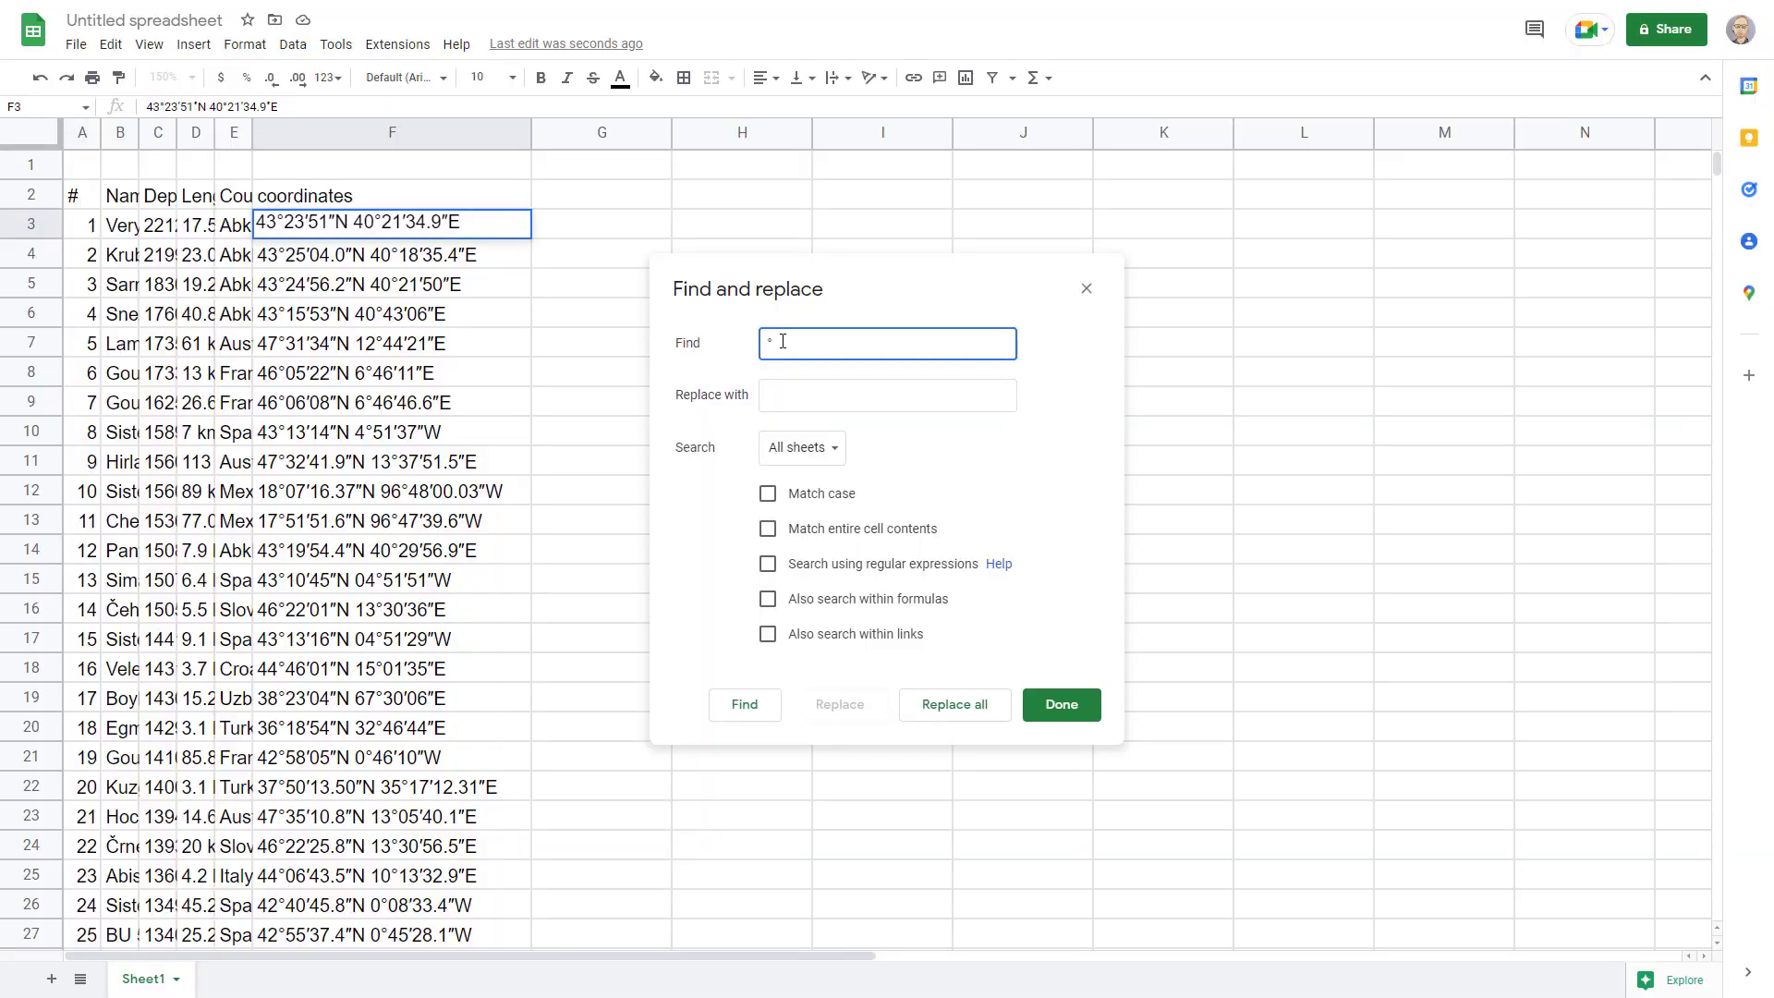
- Select the Wikipedia deepest-caves table from the header through row 45 and bring up its Copy menu
key(Tab)
text(|)
click(954, 704)
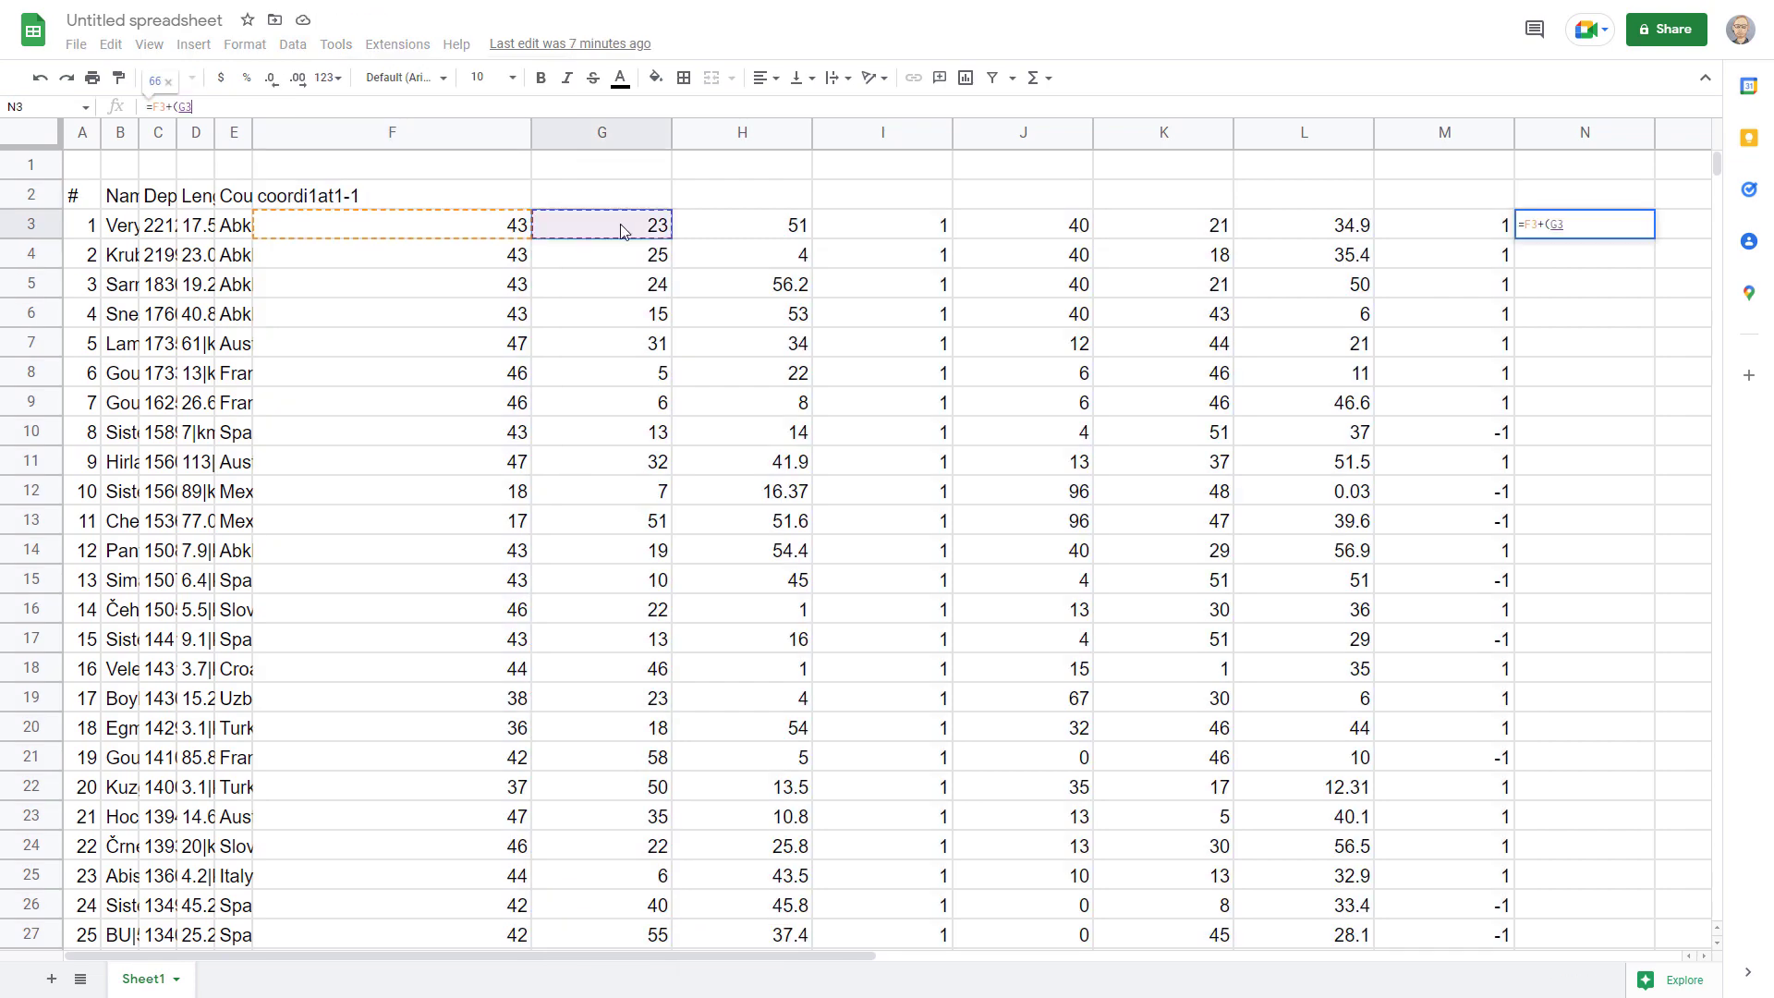
text(/60)+()
key(Right)
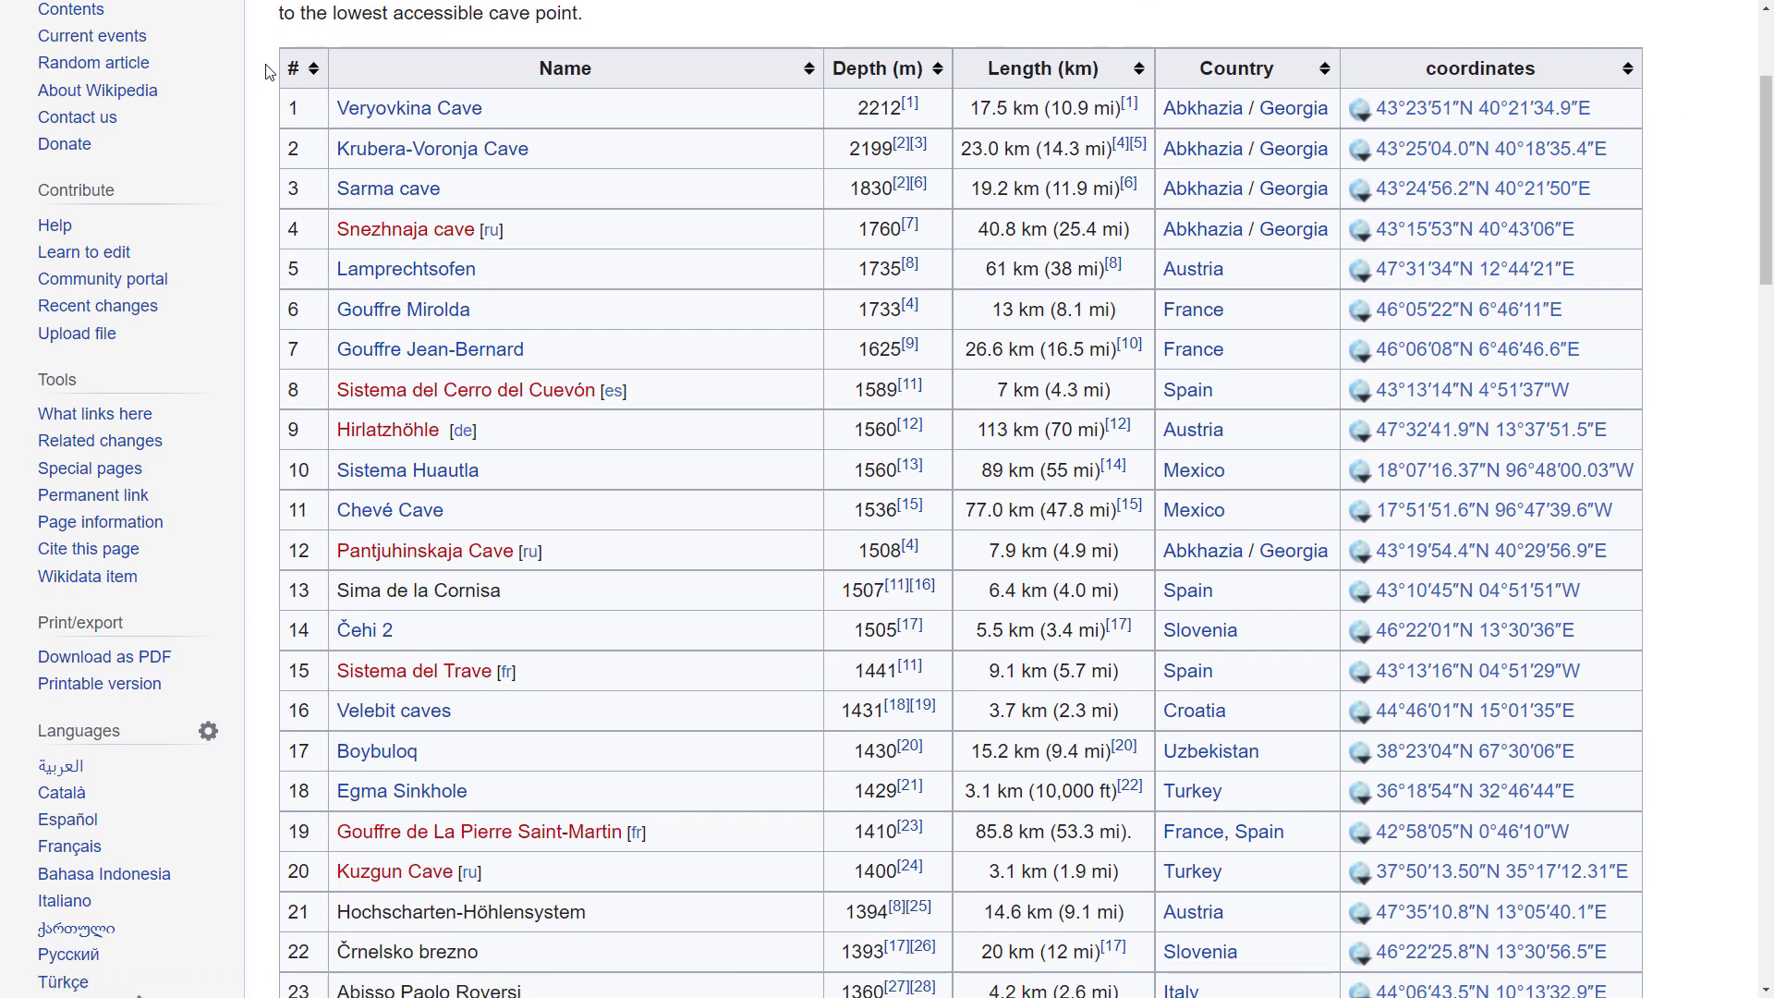
drag(265, 72, 1500, 568)
scroll(1345, 687, down, 4)
right_click(1319, 571)
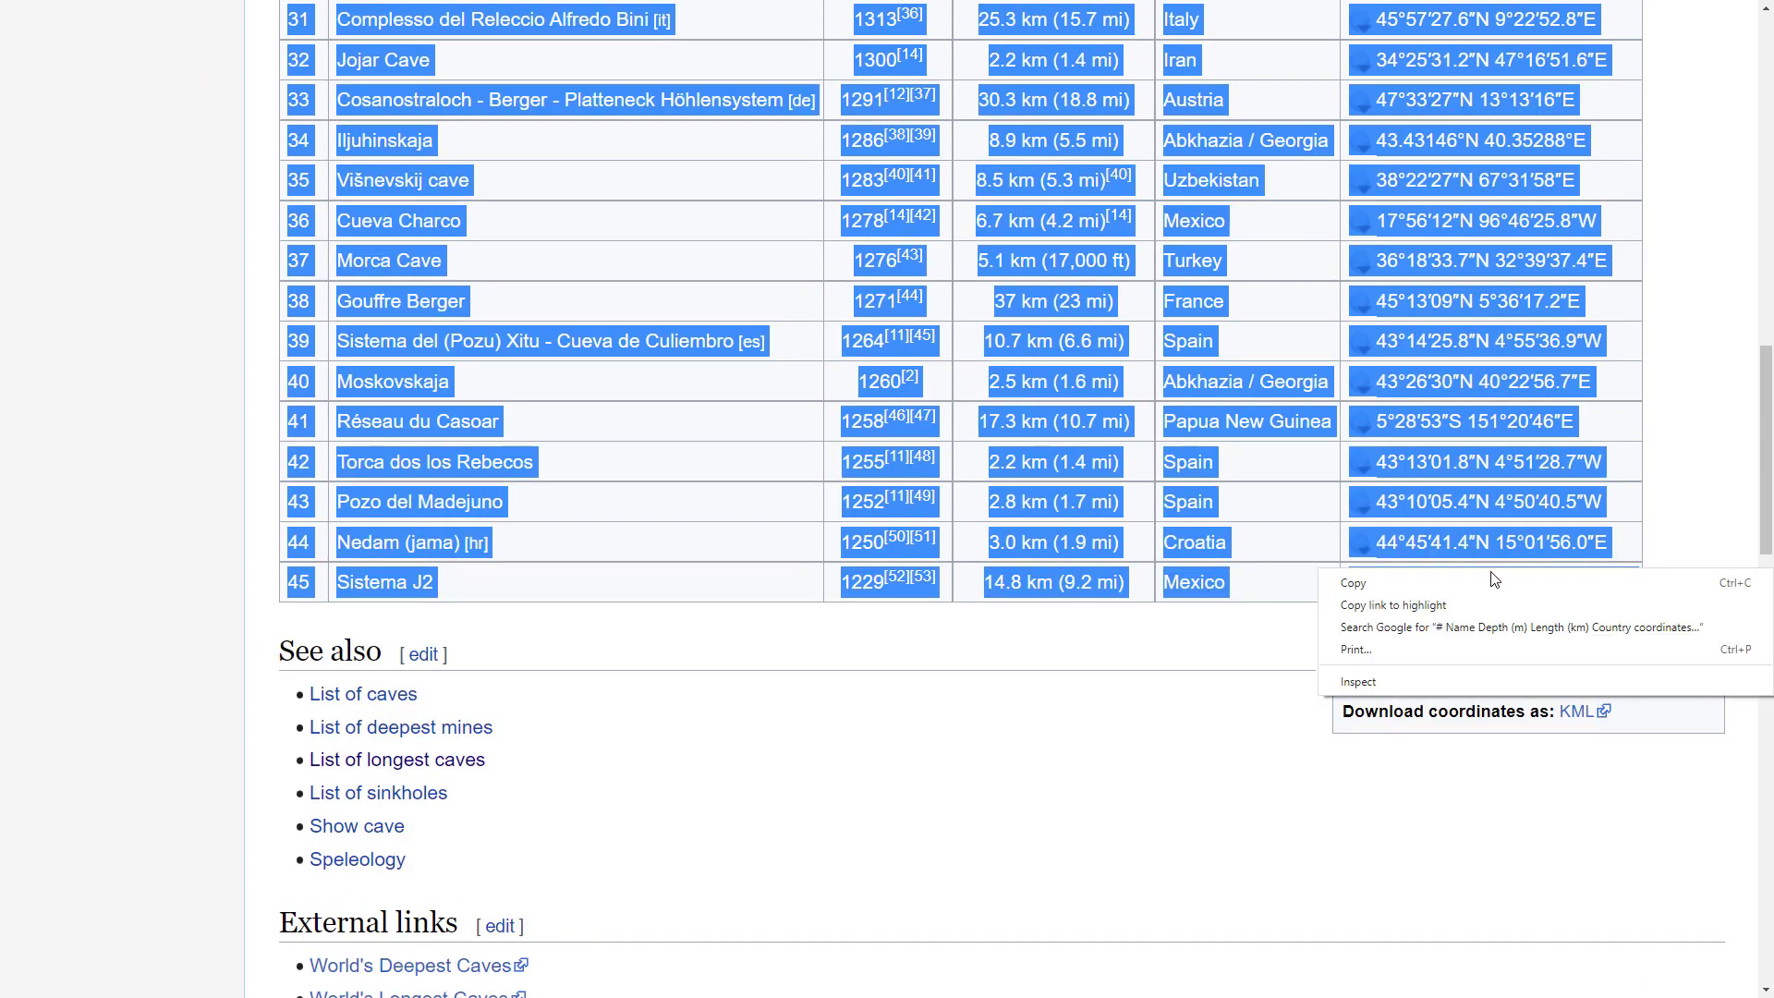
- Paste the copied cave table into a blank sheet as values only and narrow columns A–E
click(1354, 583)
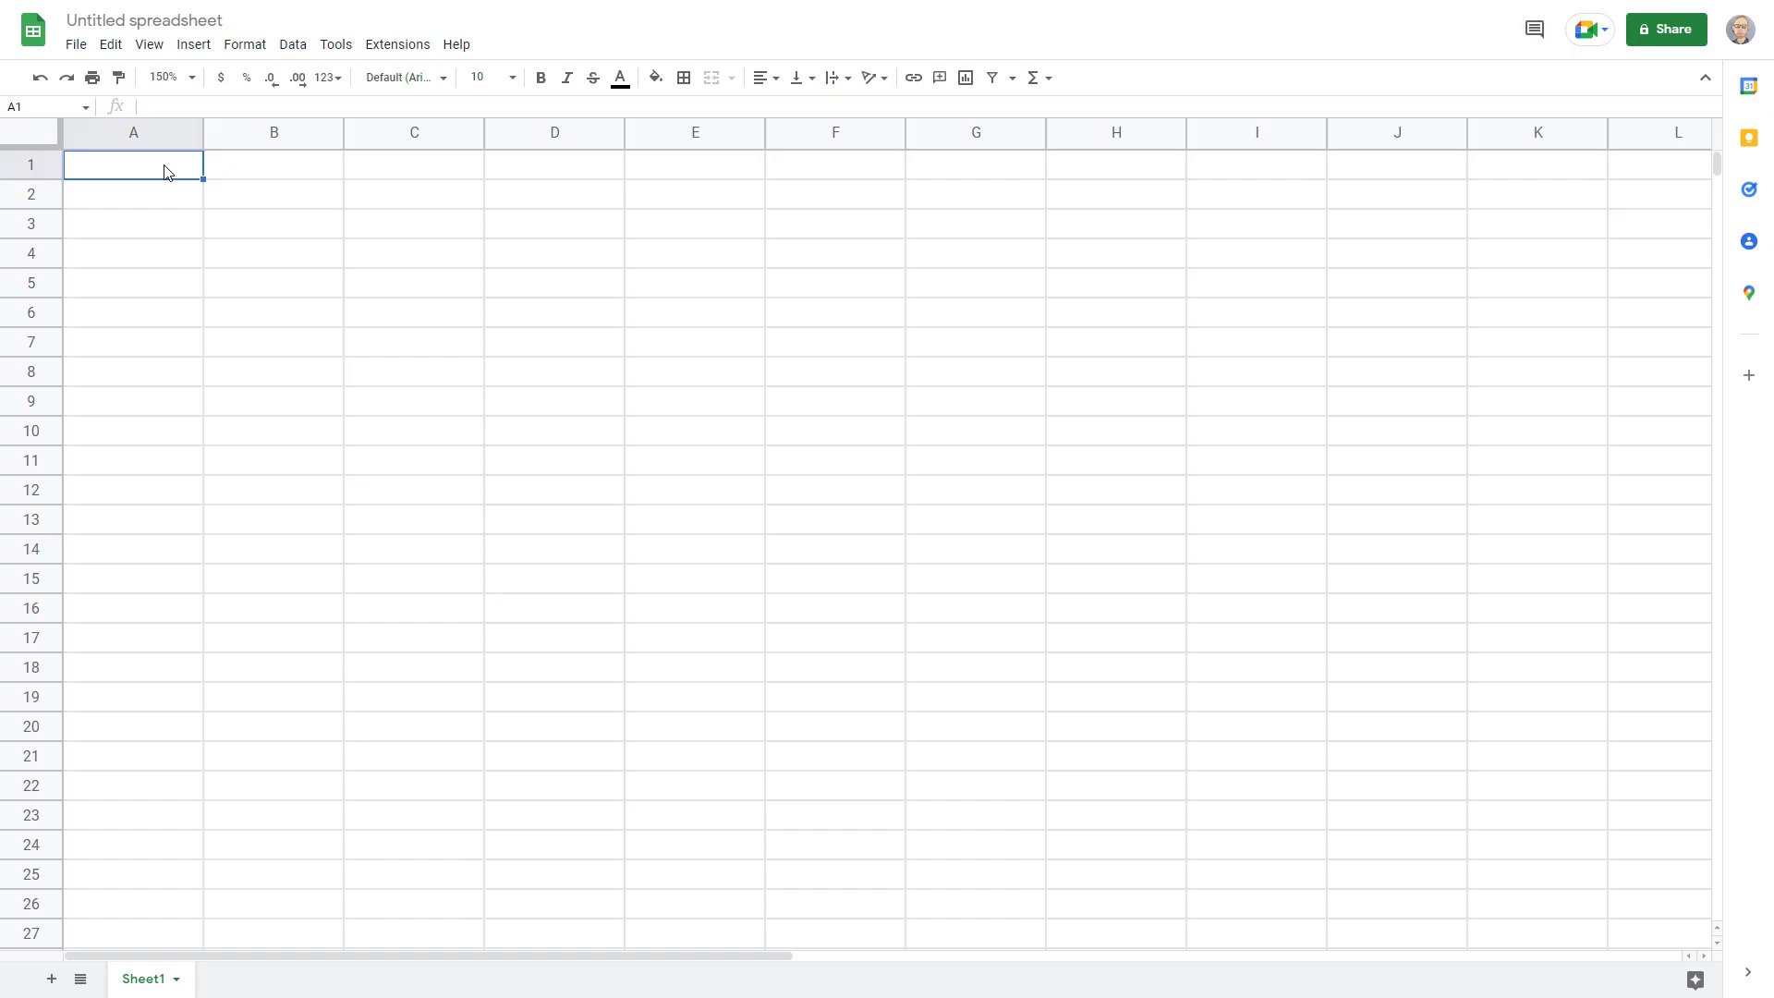
key(ctrl+v)
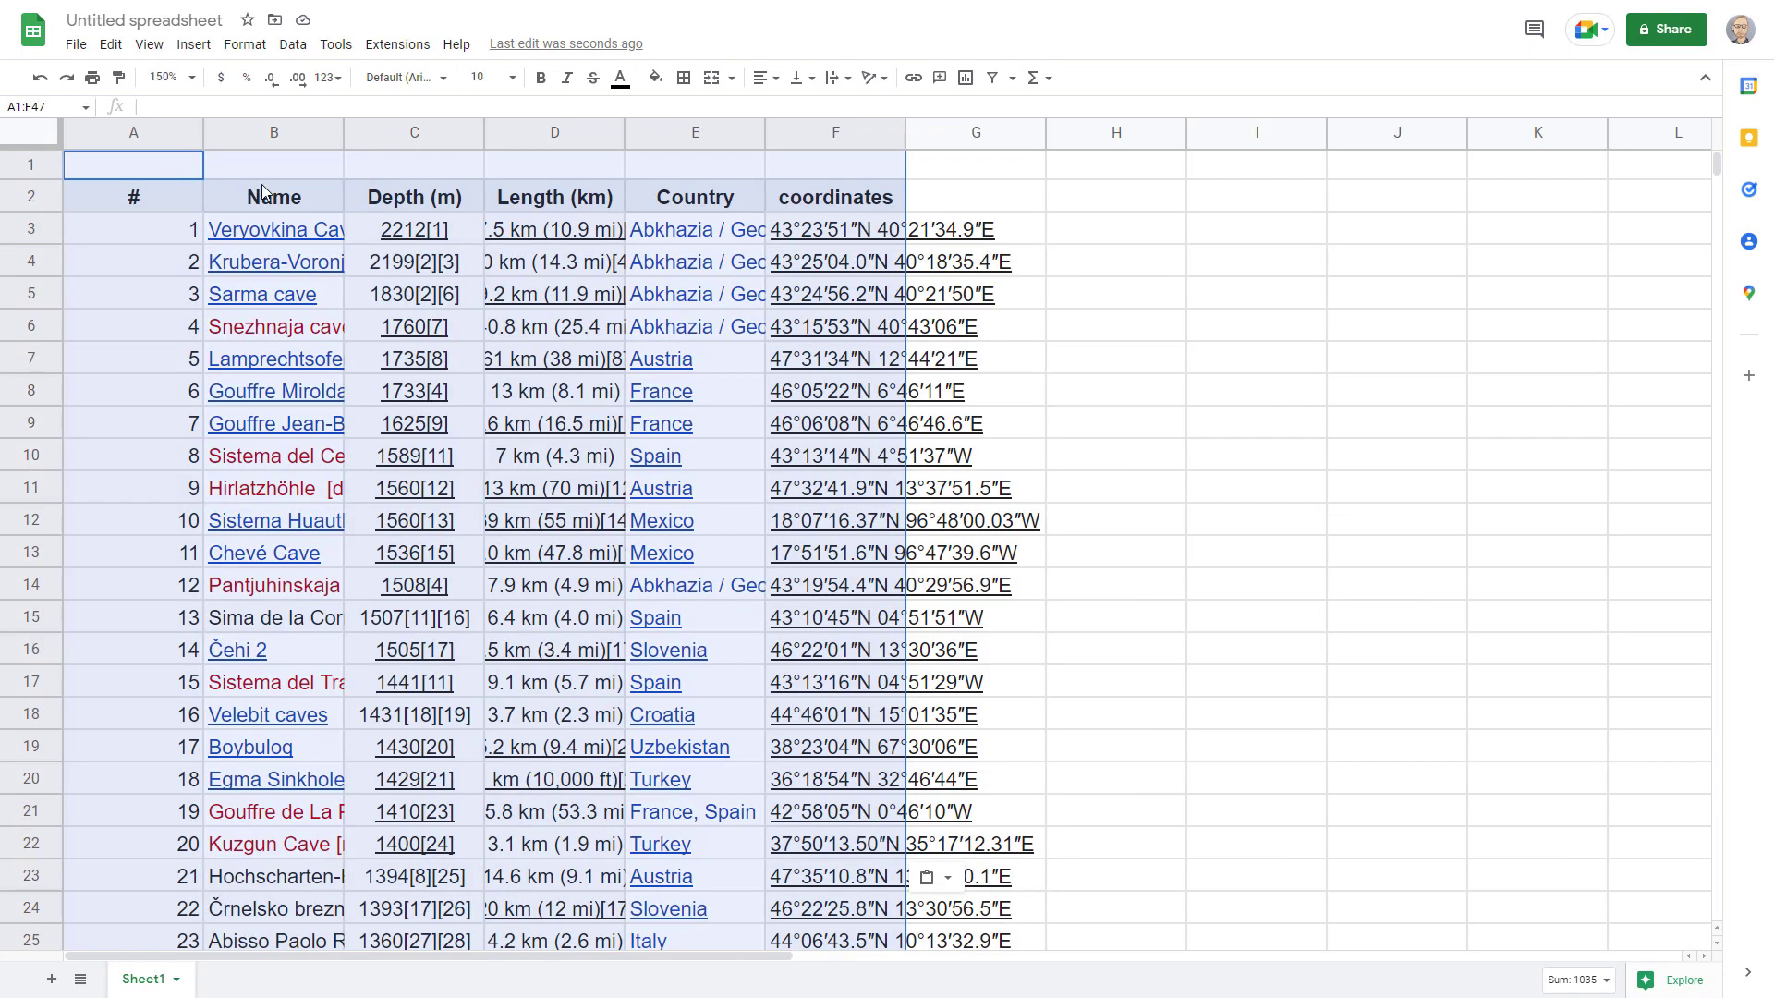
click(944, 879)
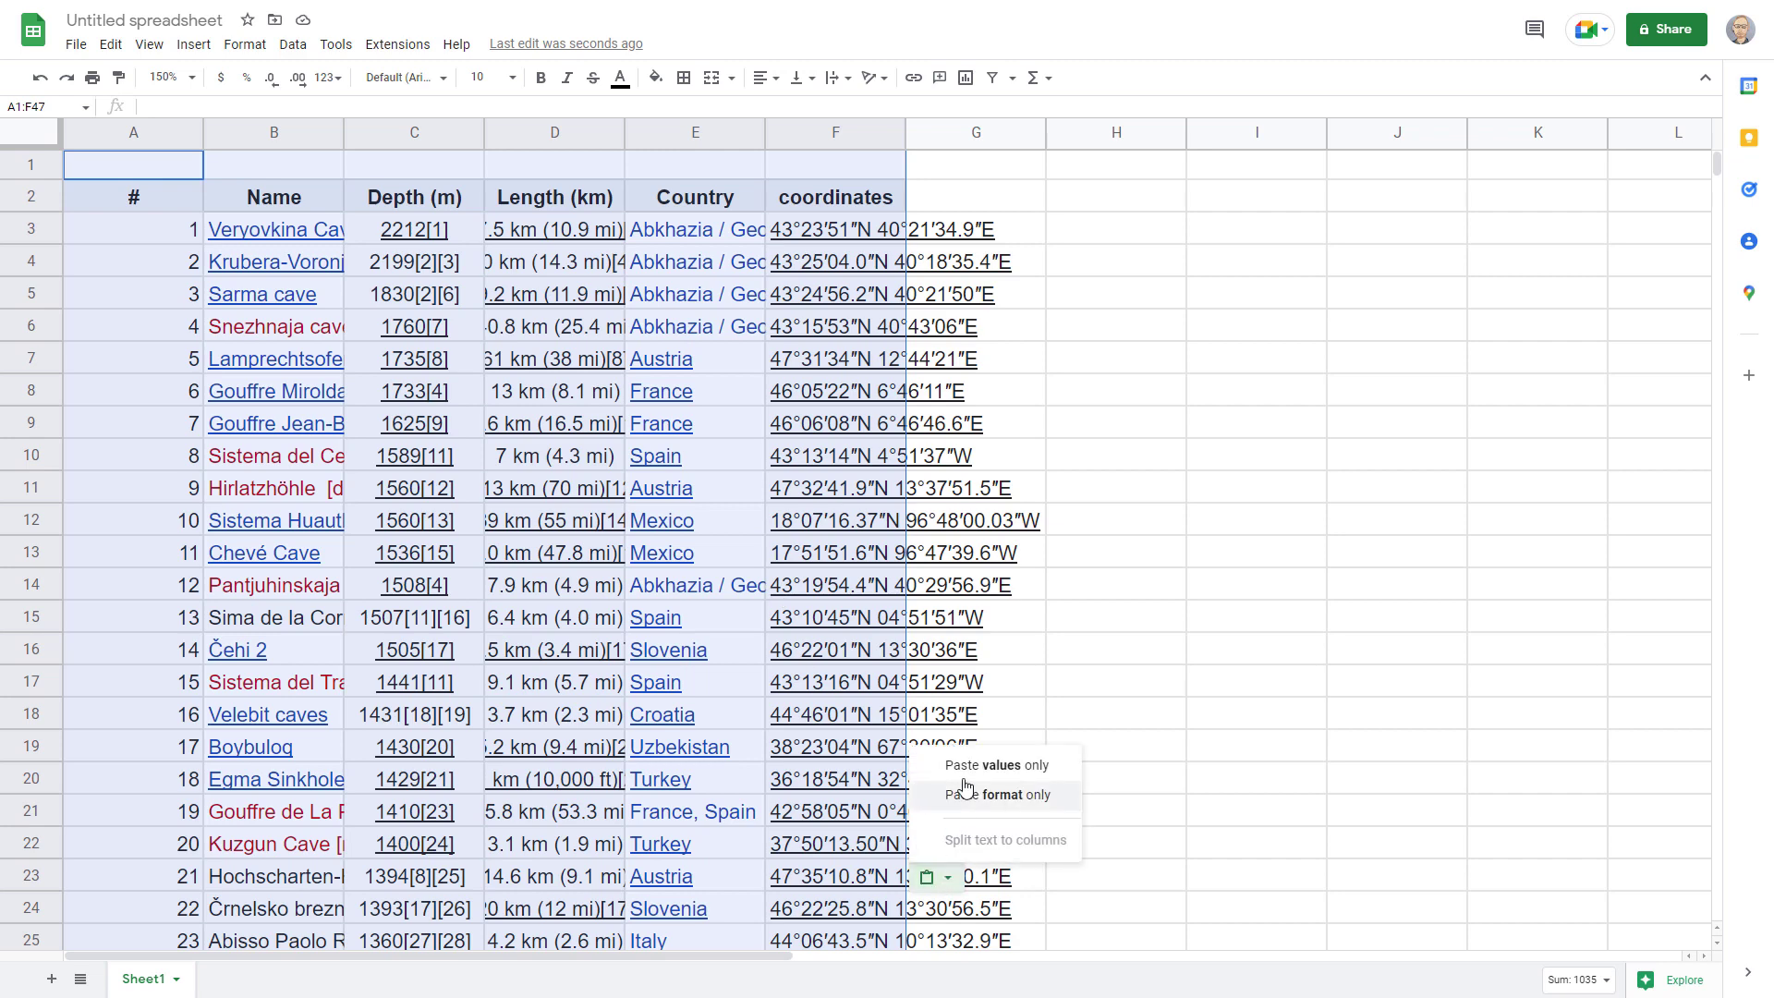
click(996, 765)
click(961, 228)
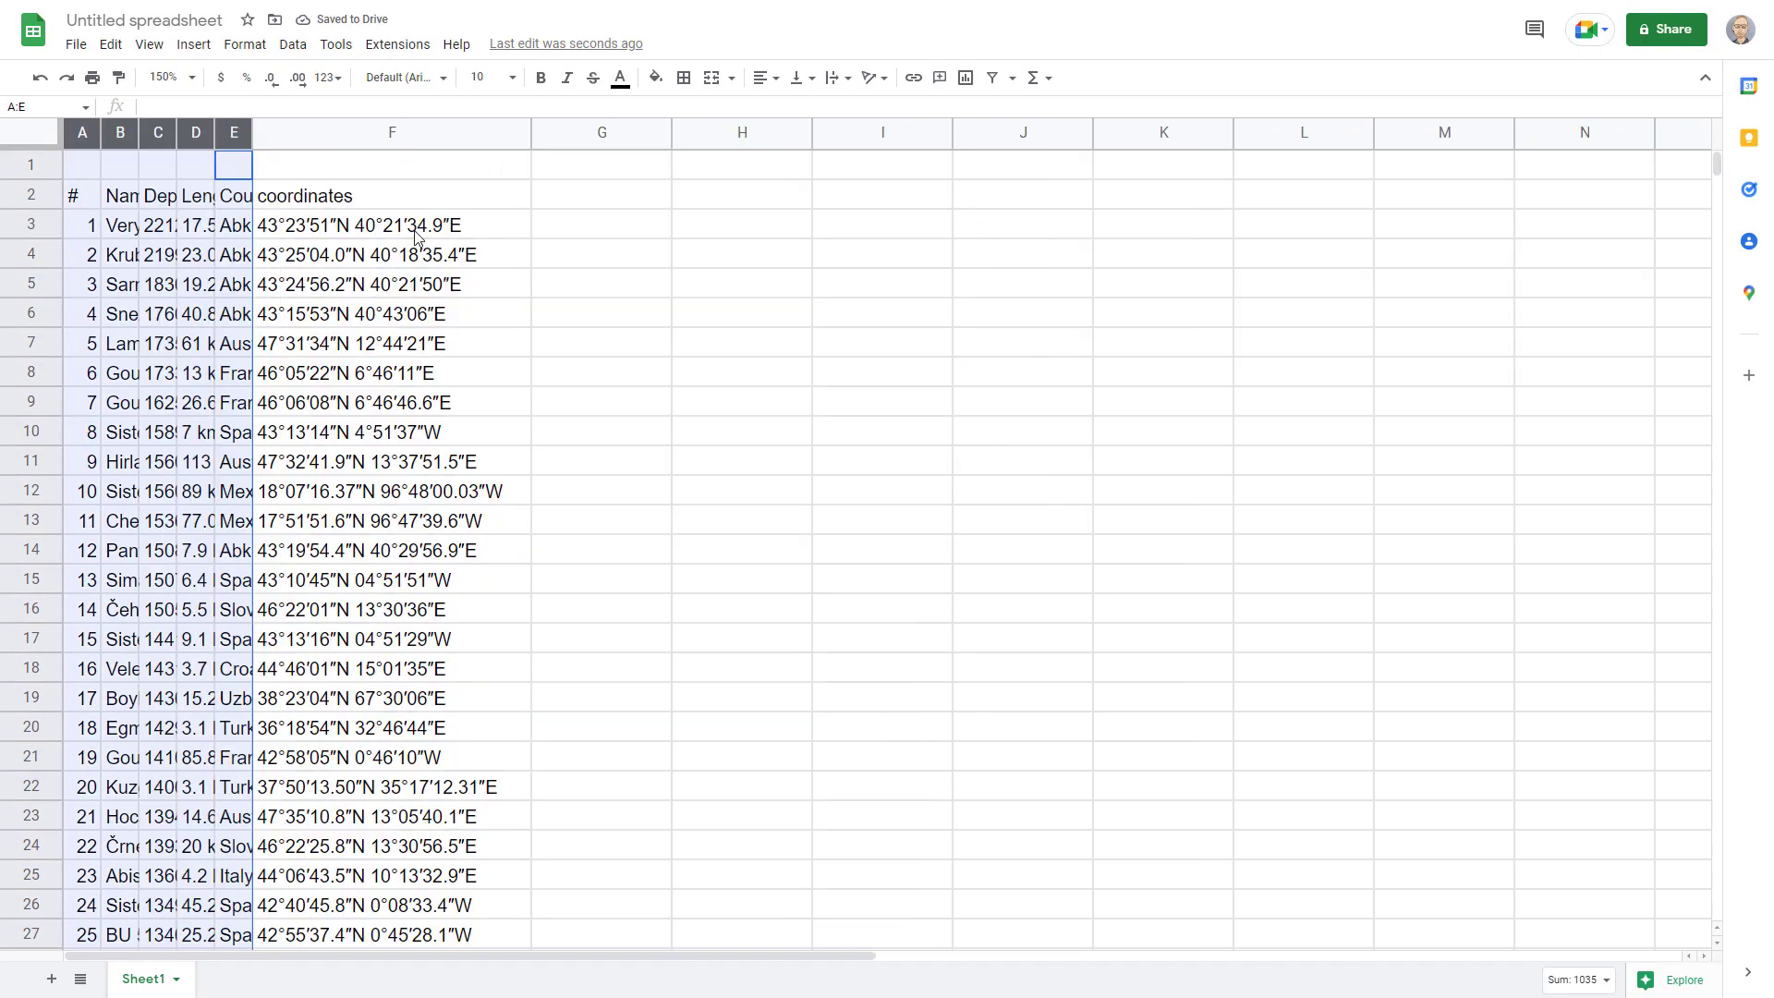
- Replace all 90 degree signs (°) in column F with a vertical bar |
click(414, 234)
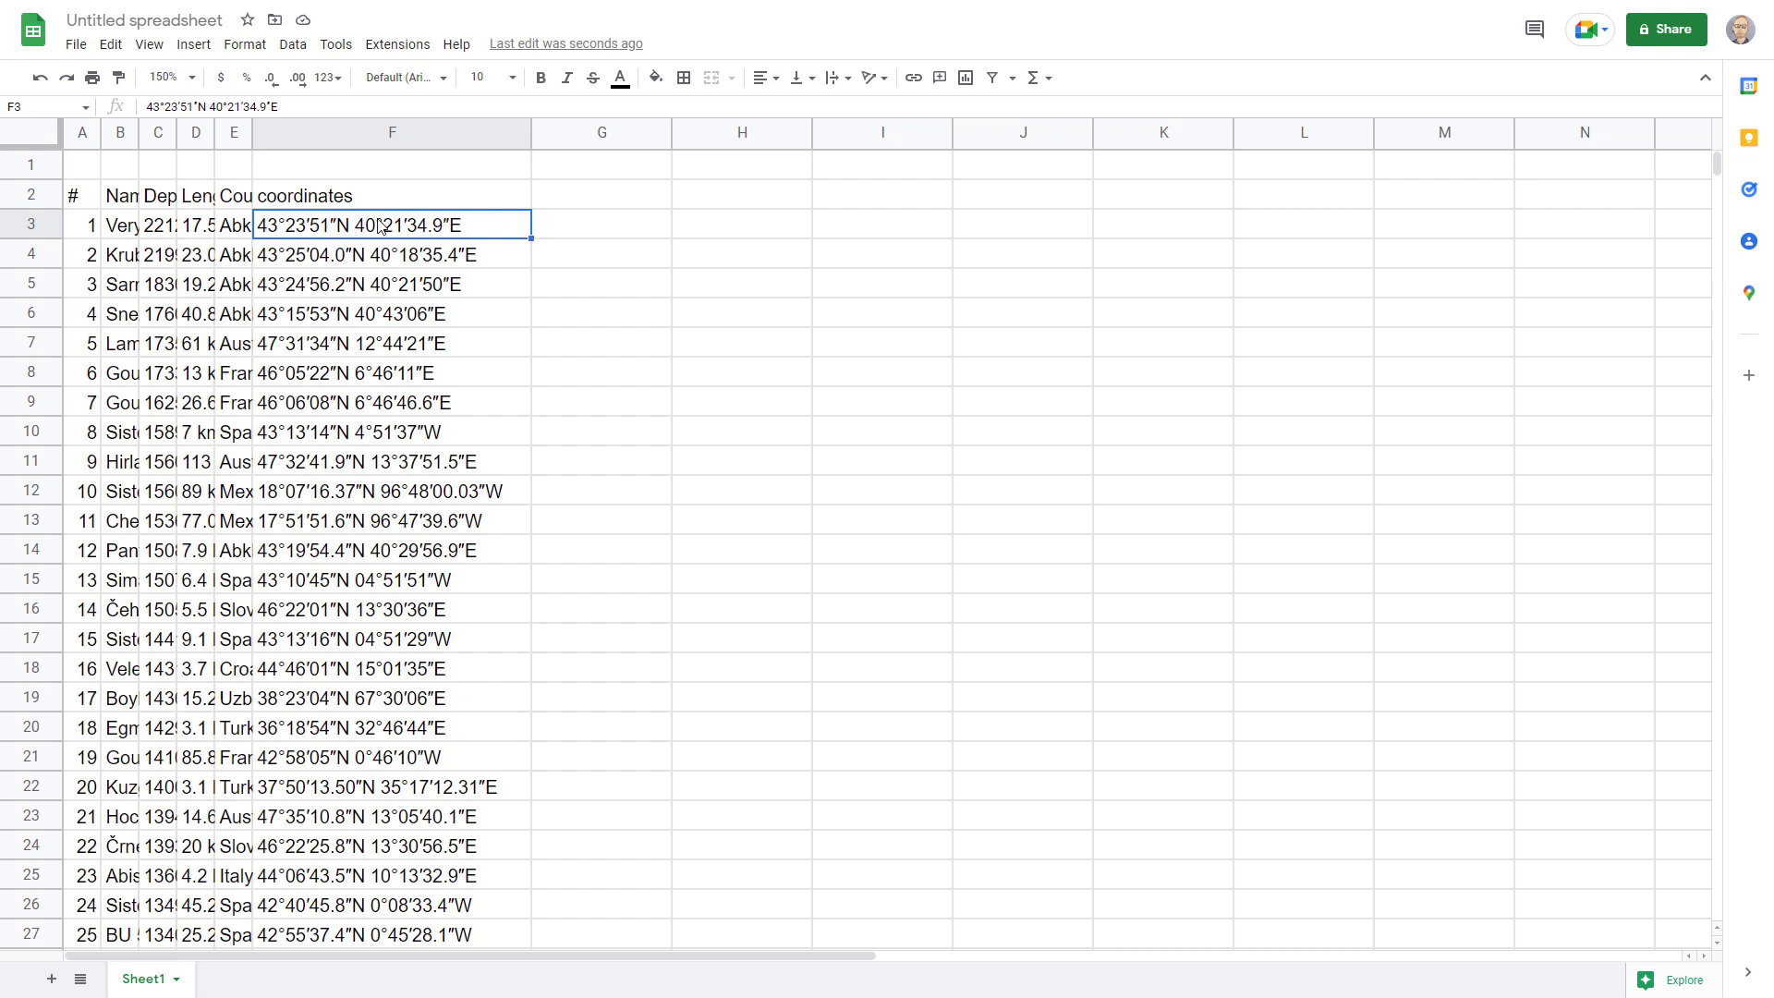
key(ctrl+h)
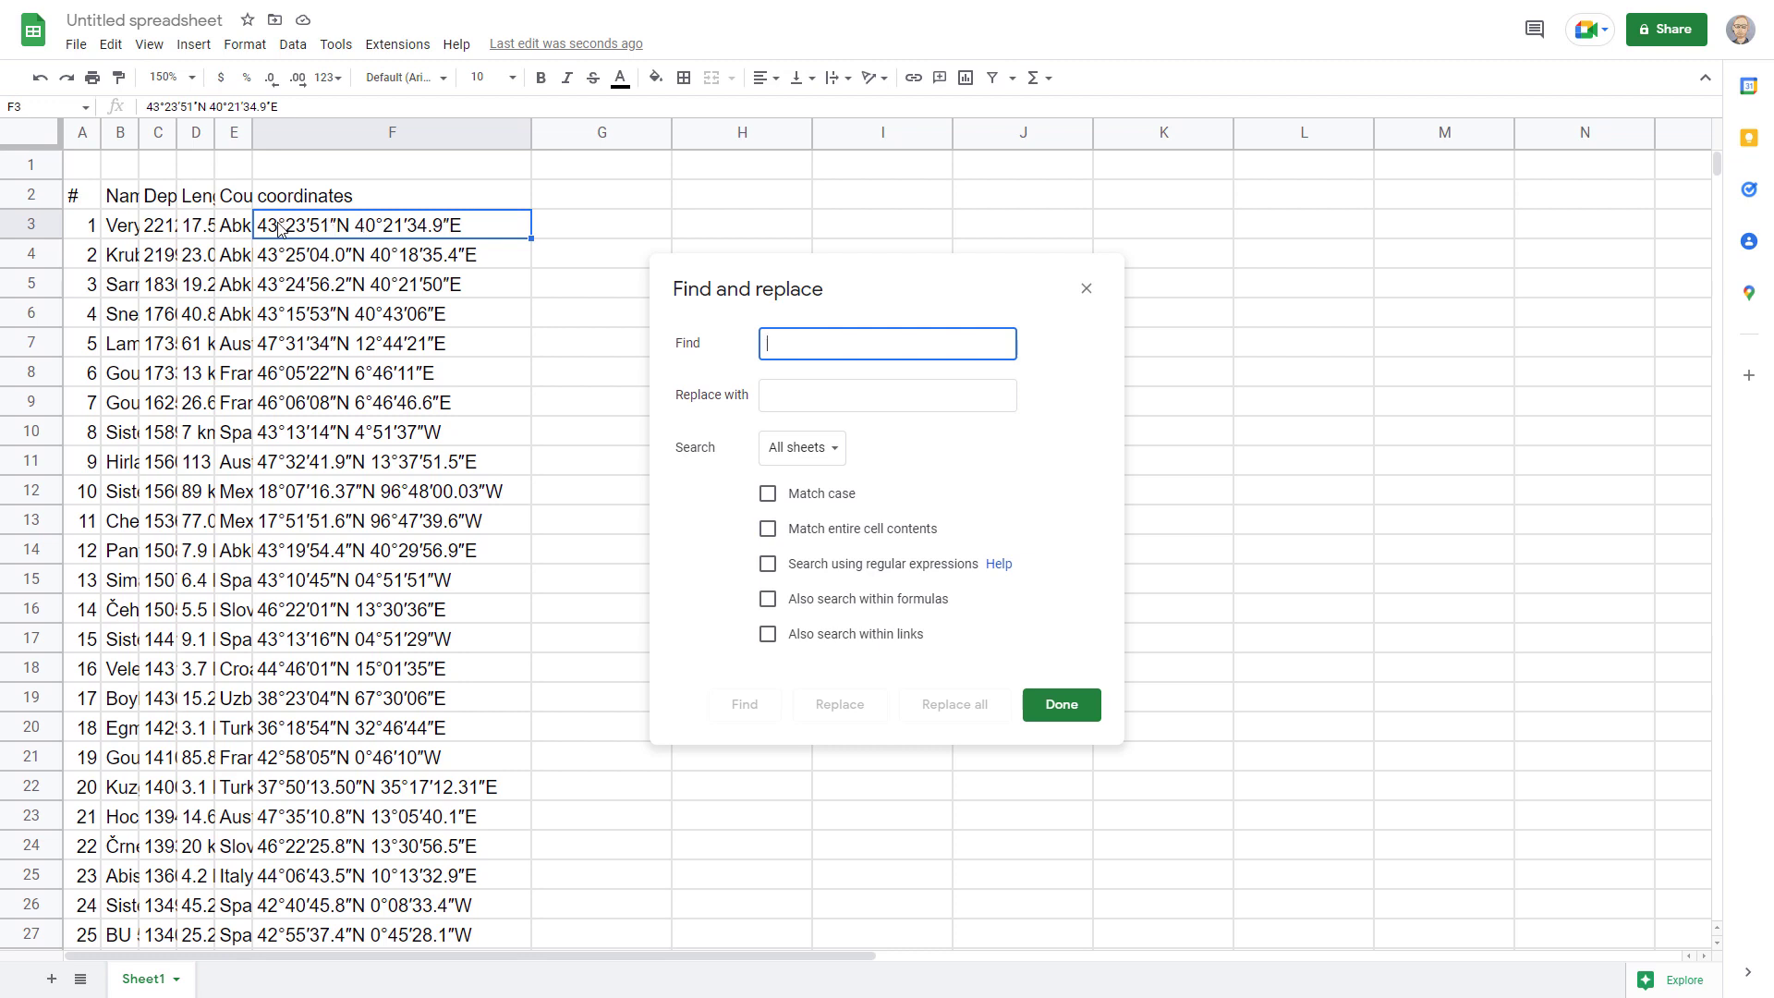
click(164, 106)
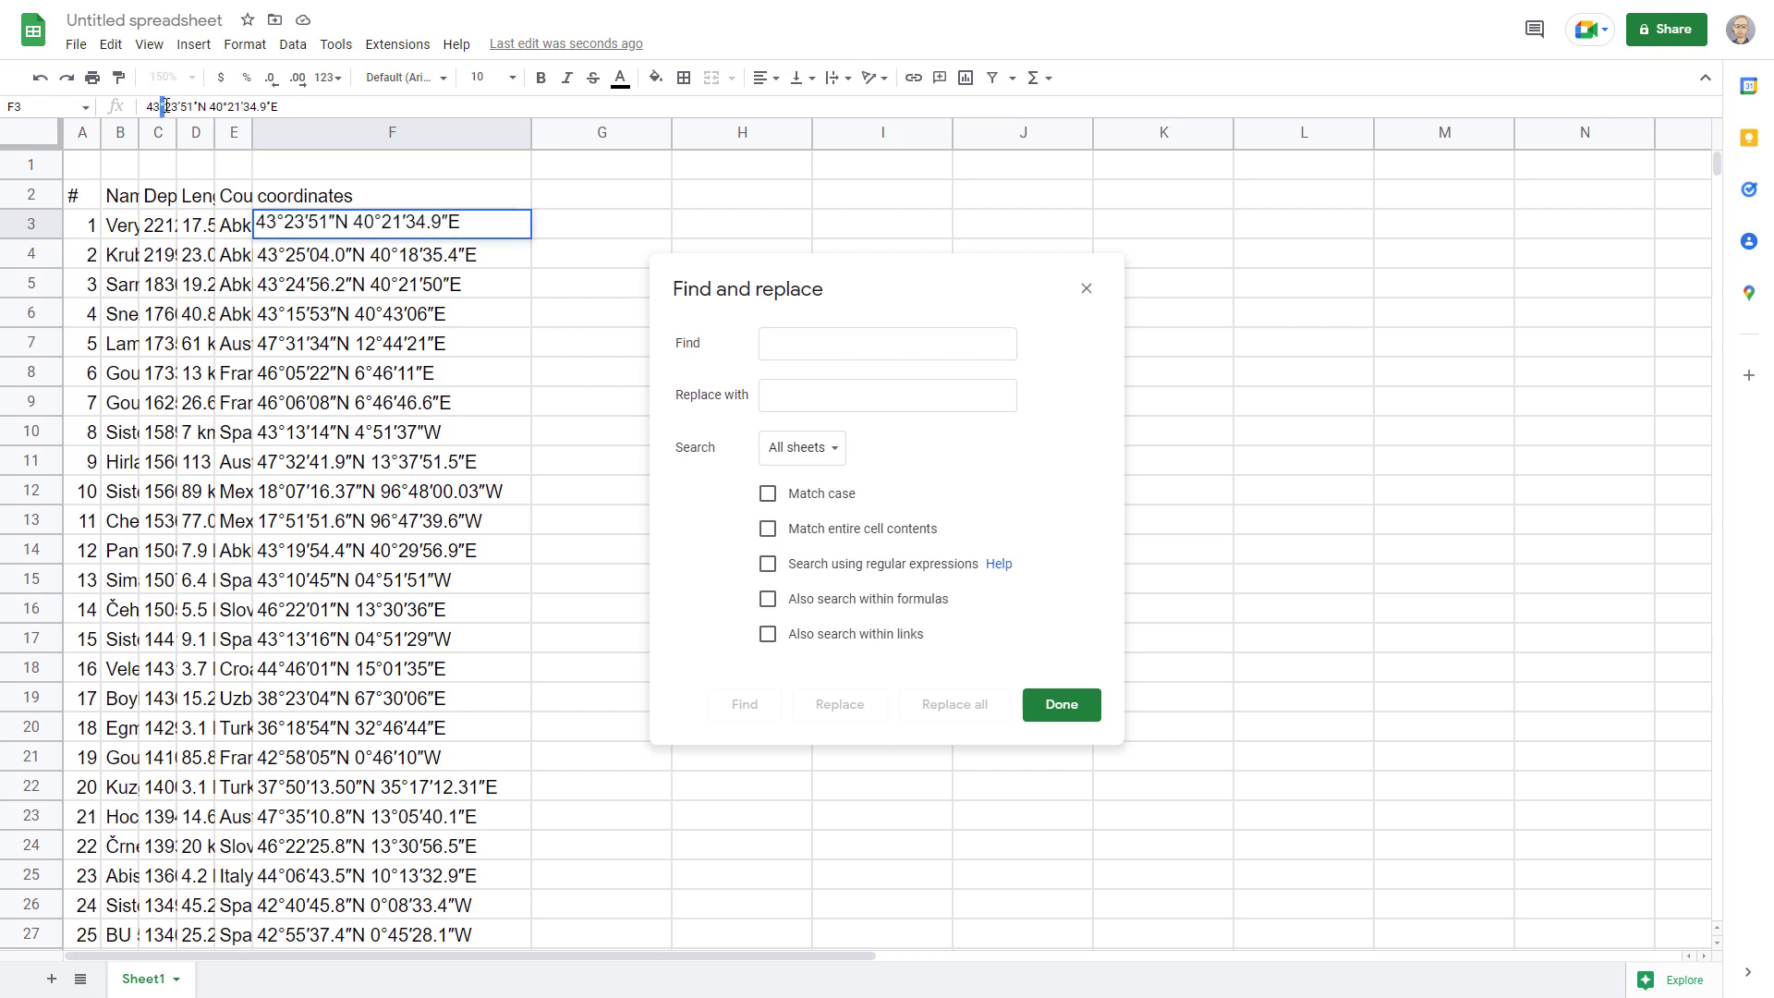
click(783, 342)
text(°)
click(792, 393)
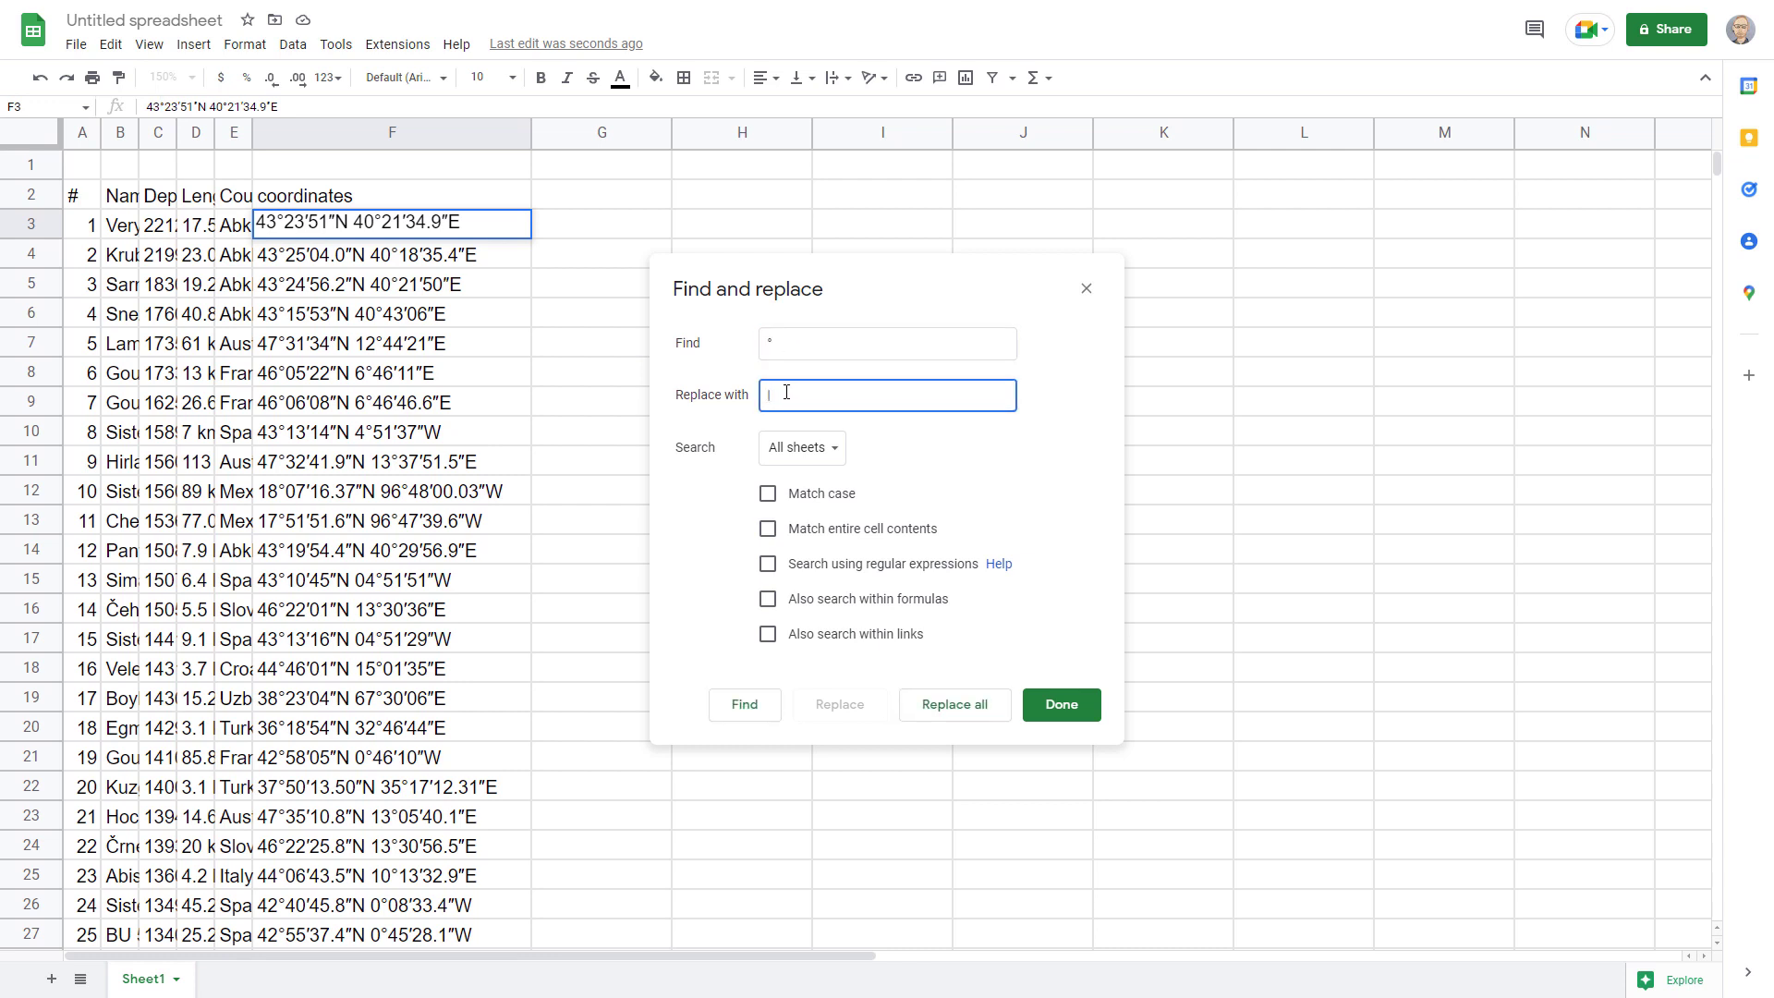
click(401, 136)
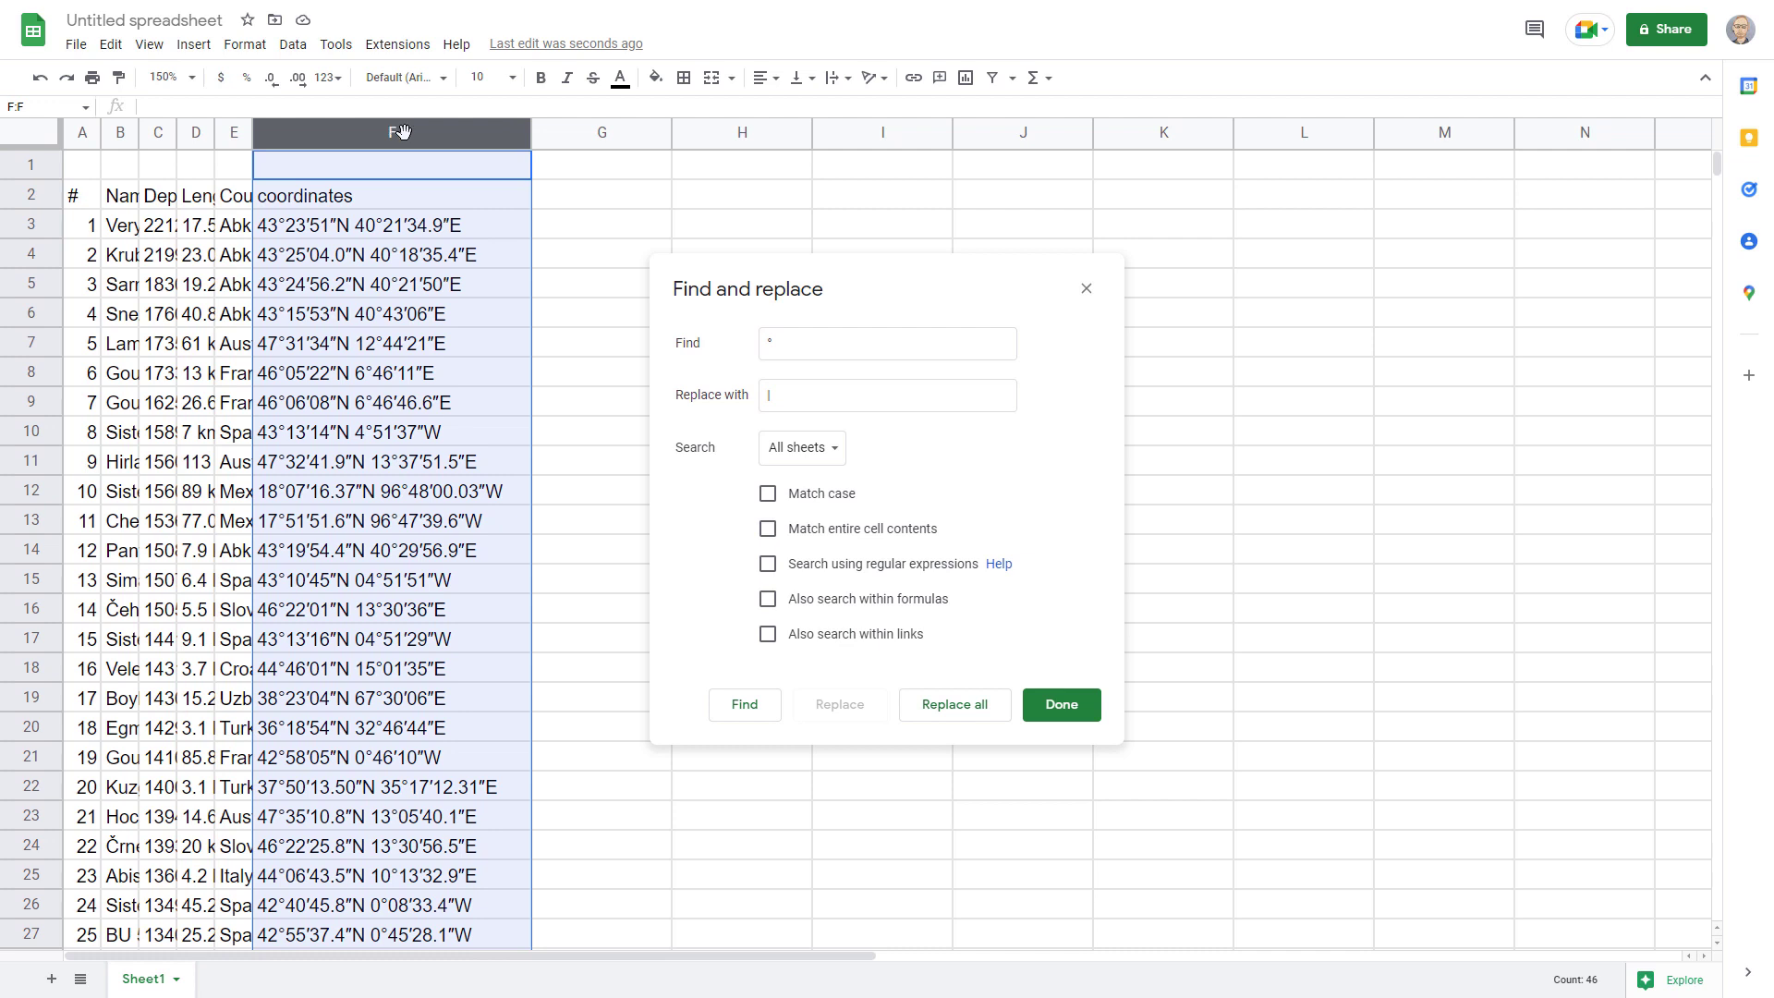
click(936, 707)
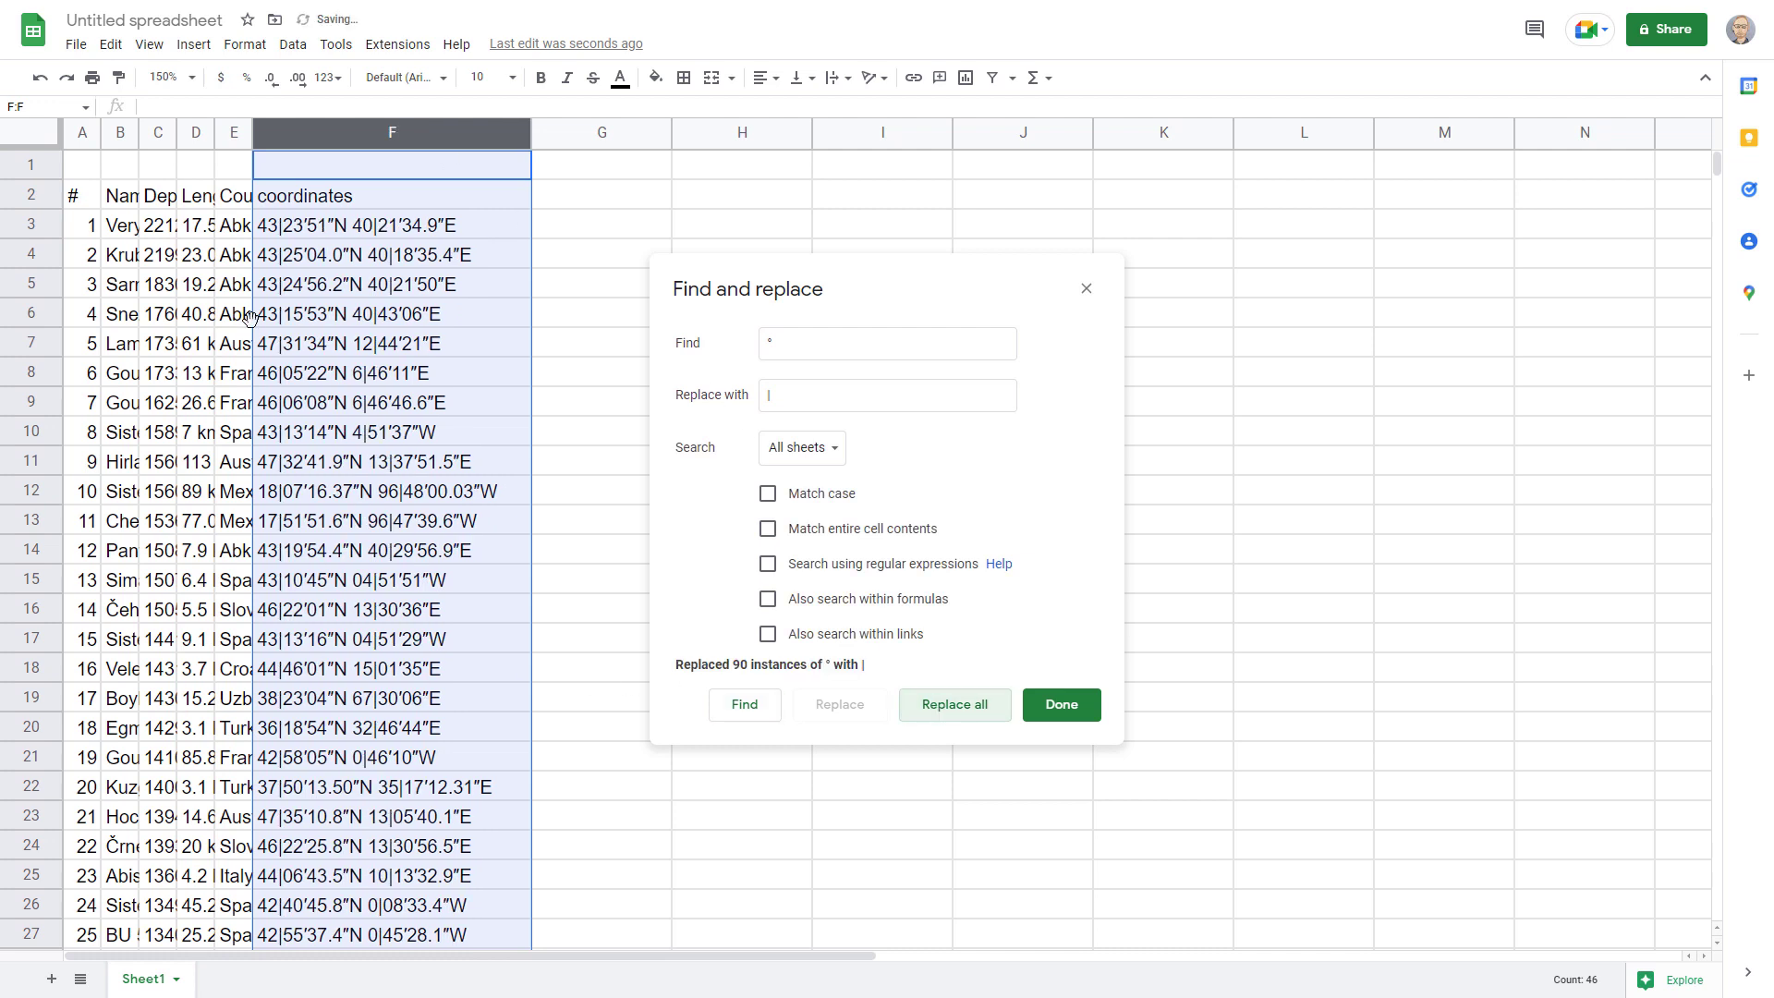
- Replace every minute mark (′) in column F with a bar
click(294, 233)
click(182, 107)
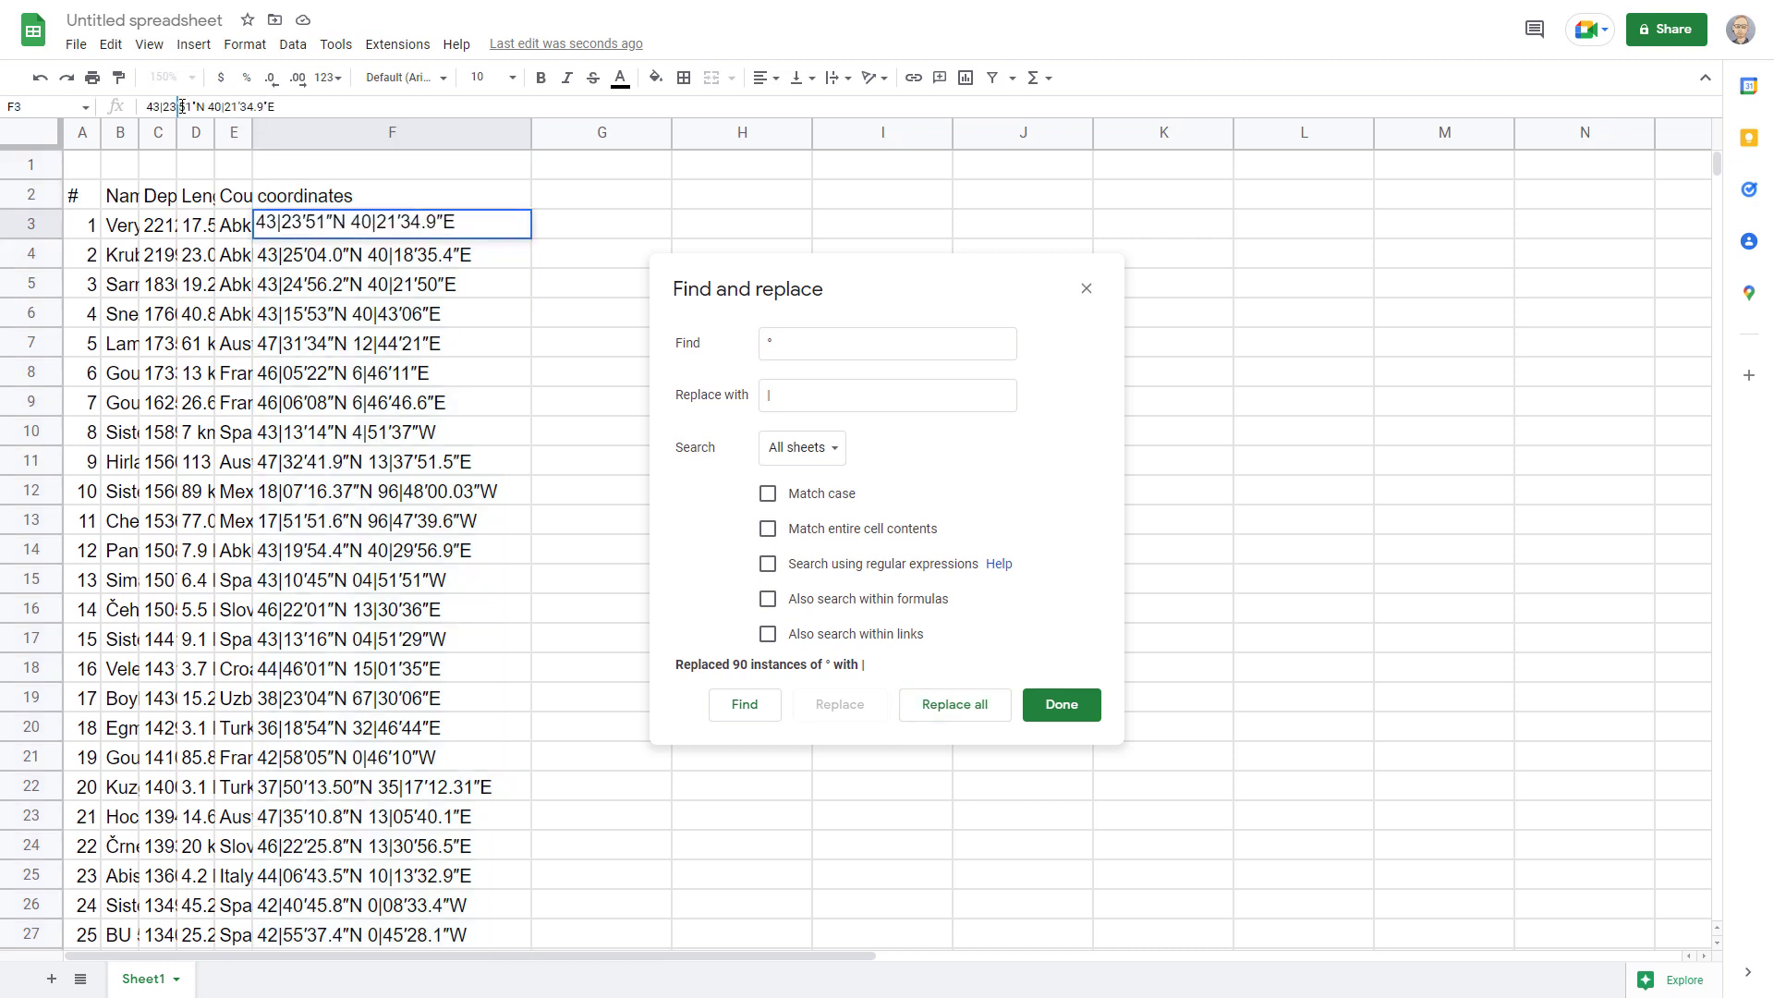
double_click(787, 342)
text(|)
click(384, 133)
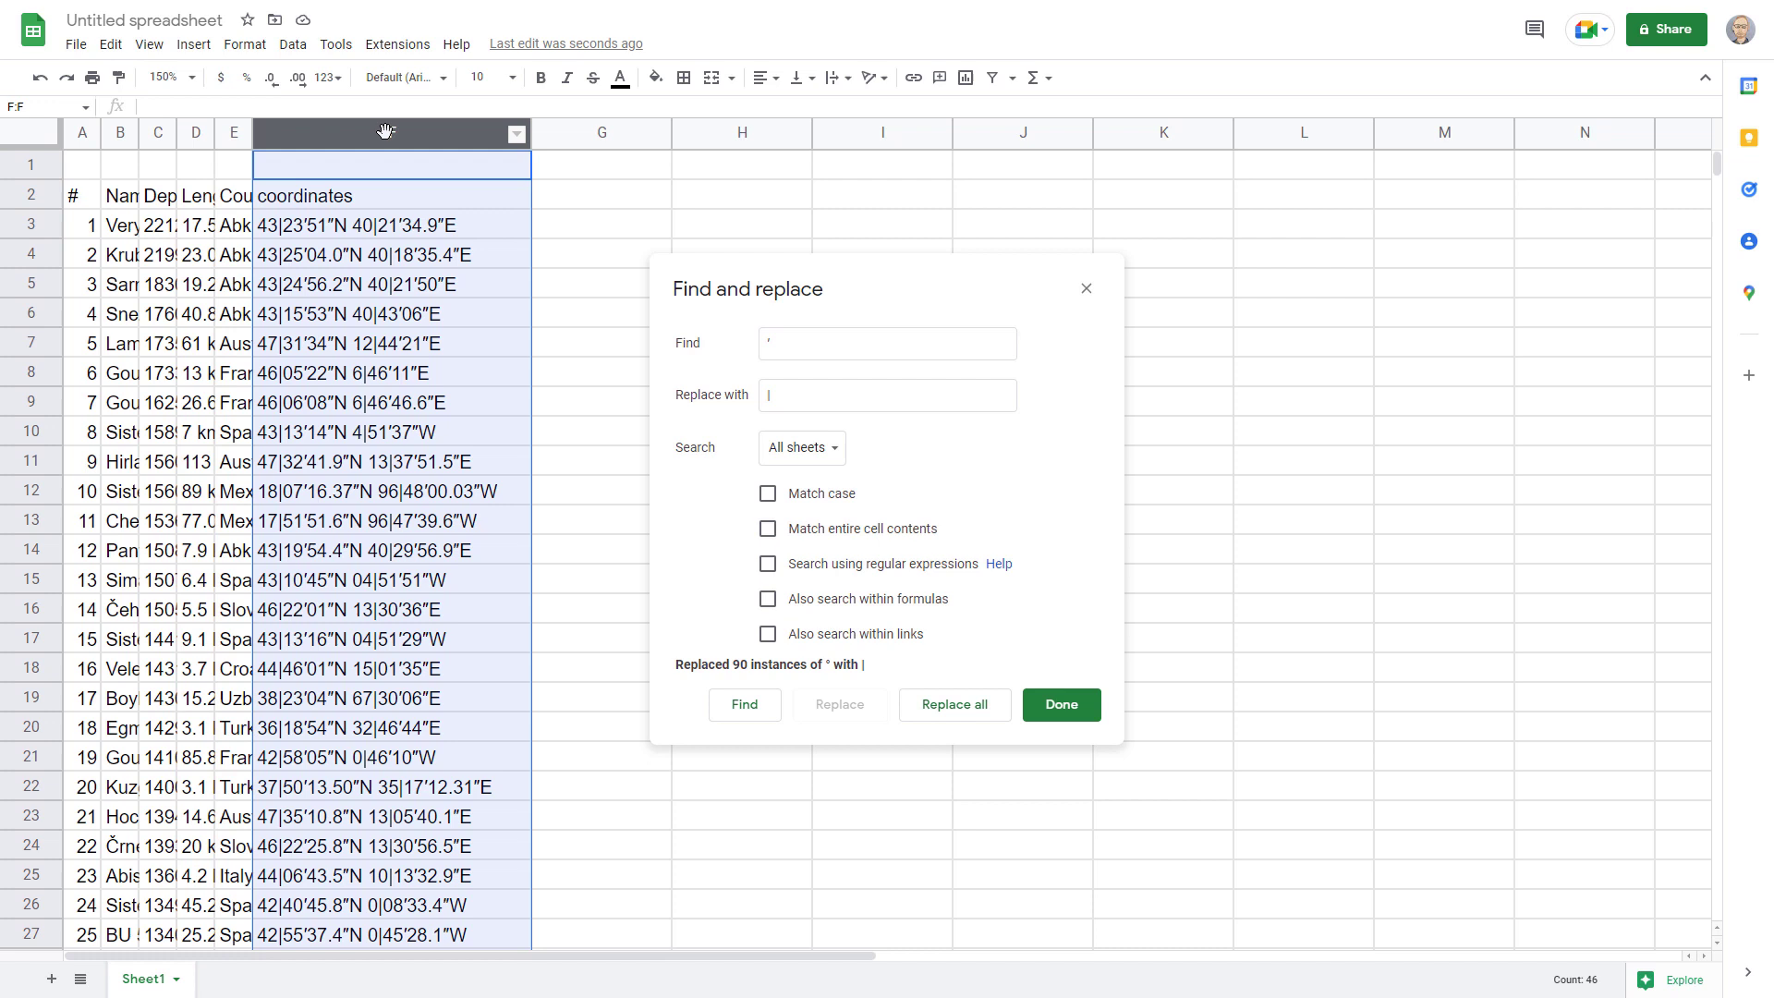
click(947, 705)
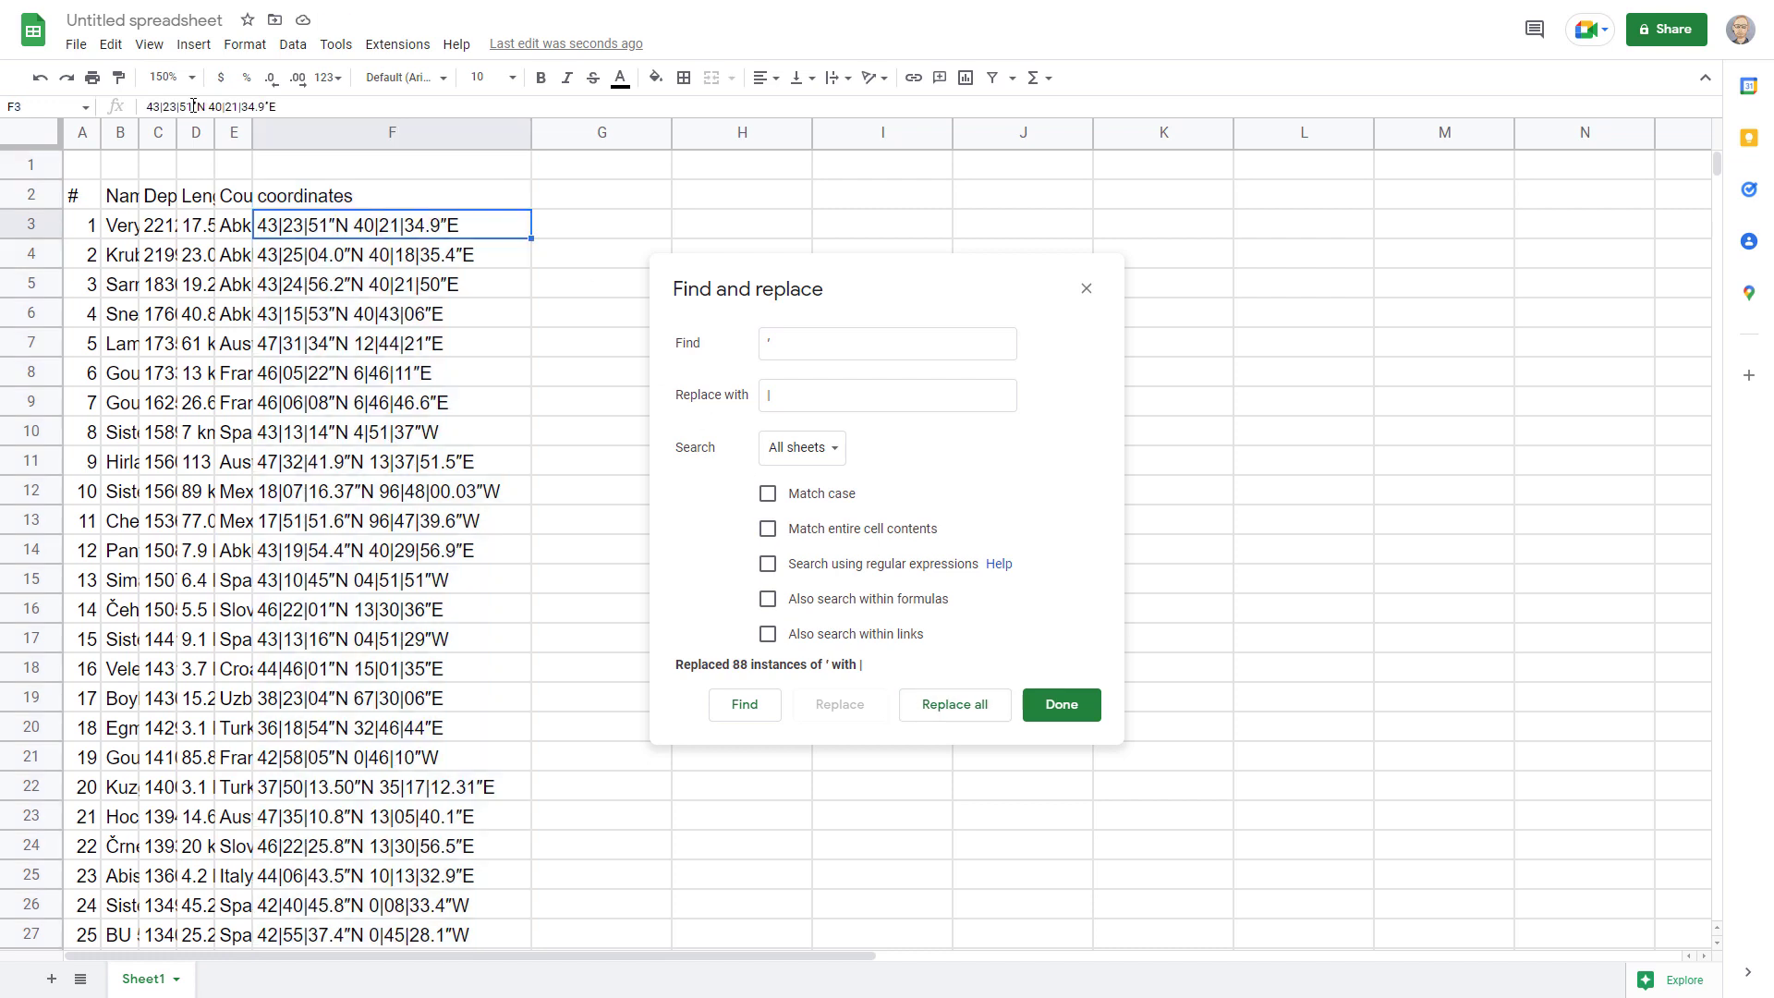
- Replace every second mark (″) in column F with a bar
click(197, 106)
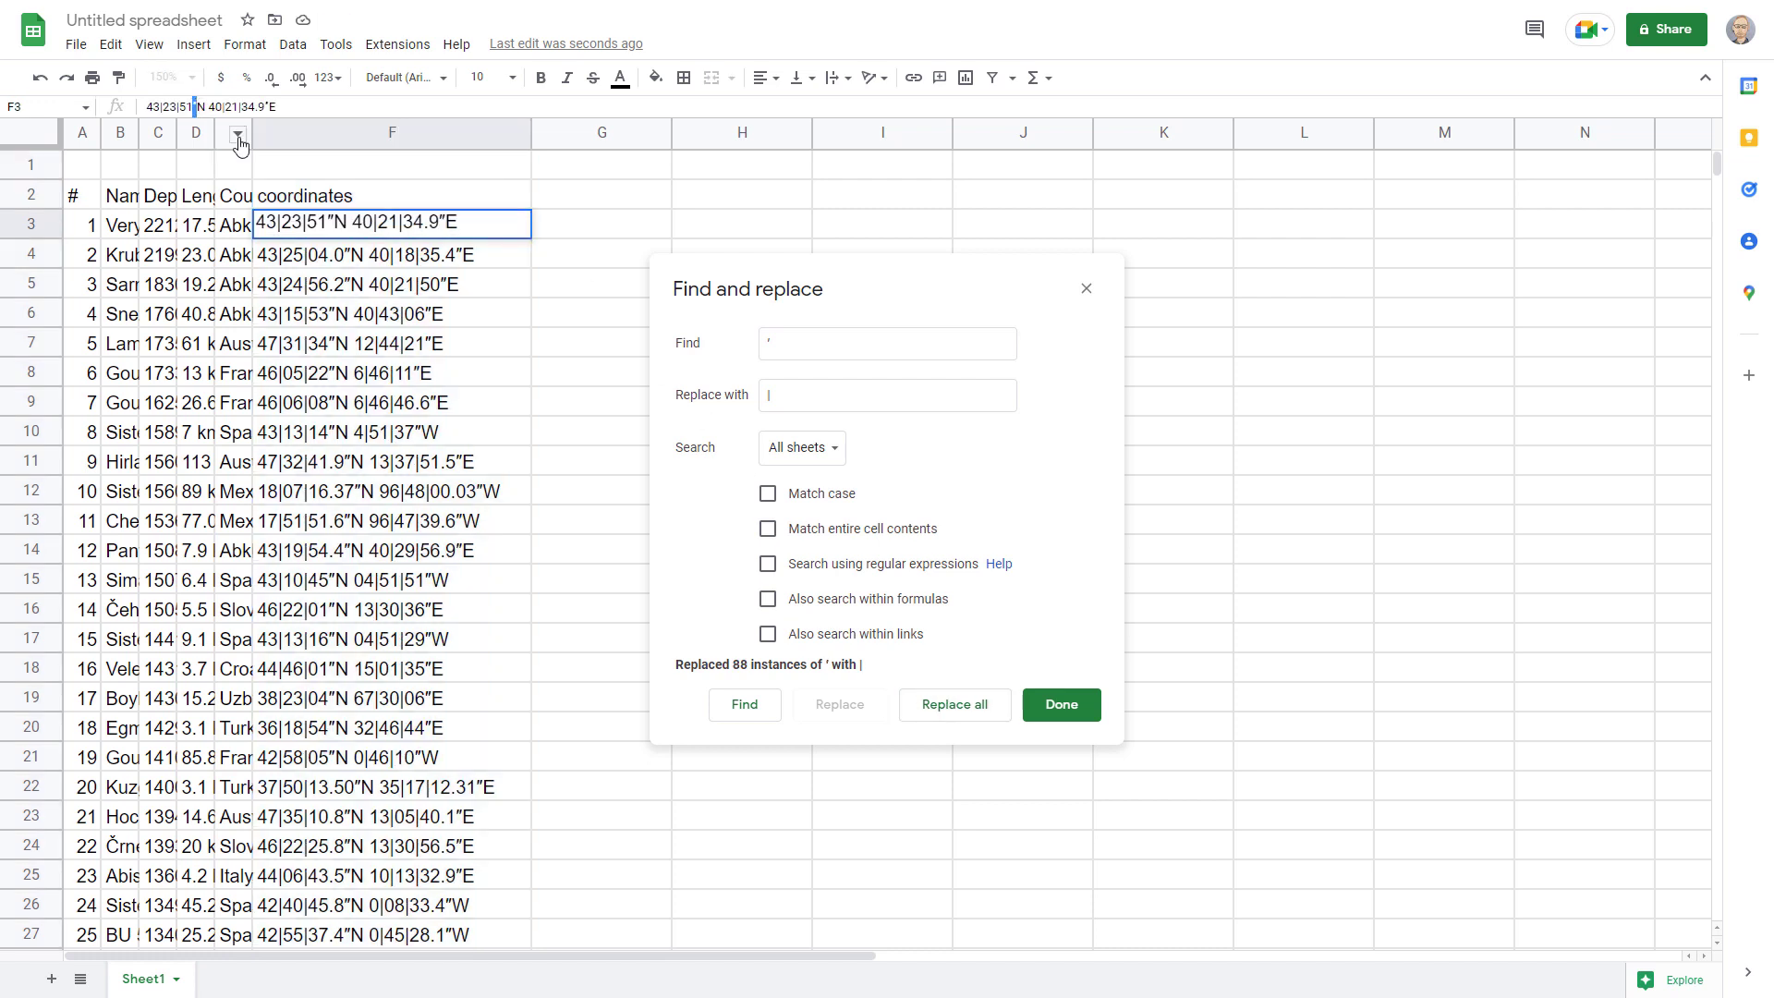
click(385, 132)
click(722, 347)
text(|)
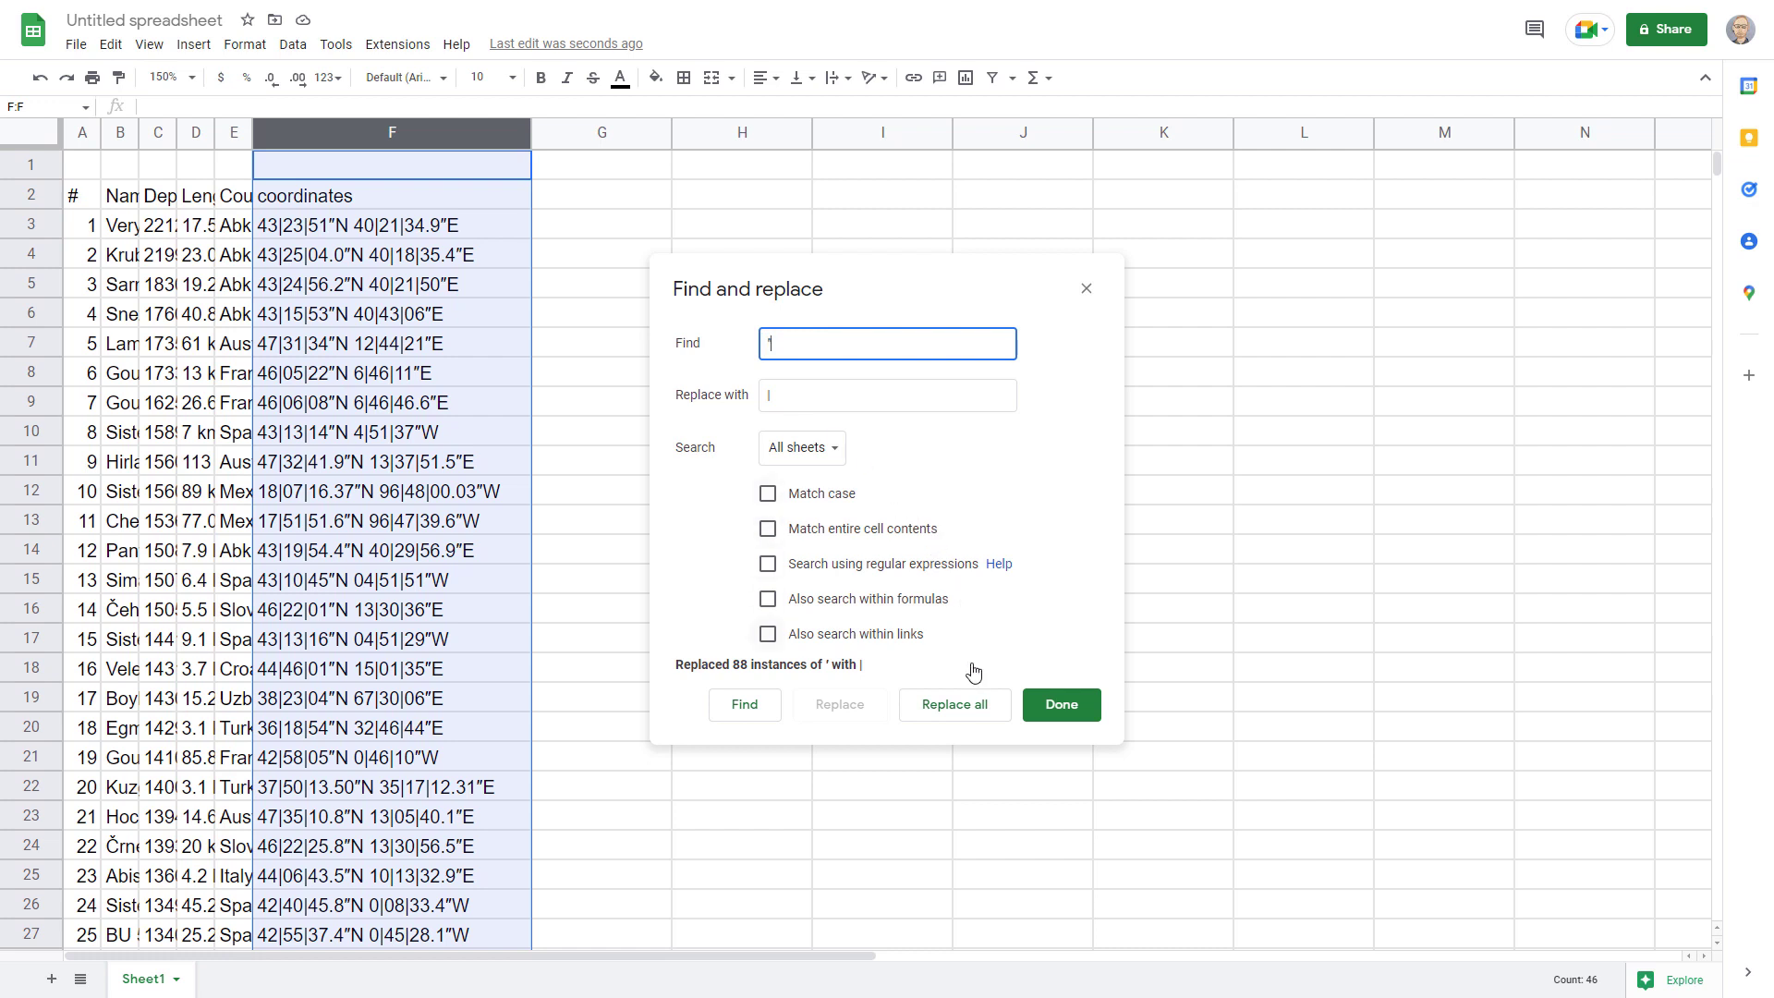
click(961, 705)
- Prepare to replace the space between latitude and longitude in F3 with a bar
click(376, 226)
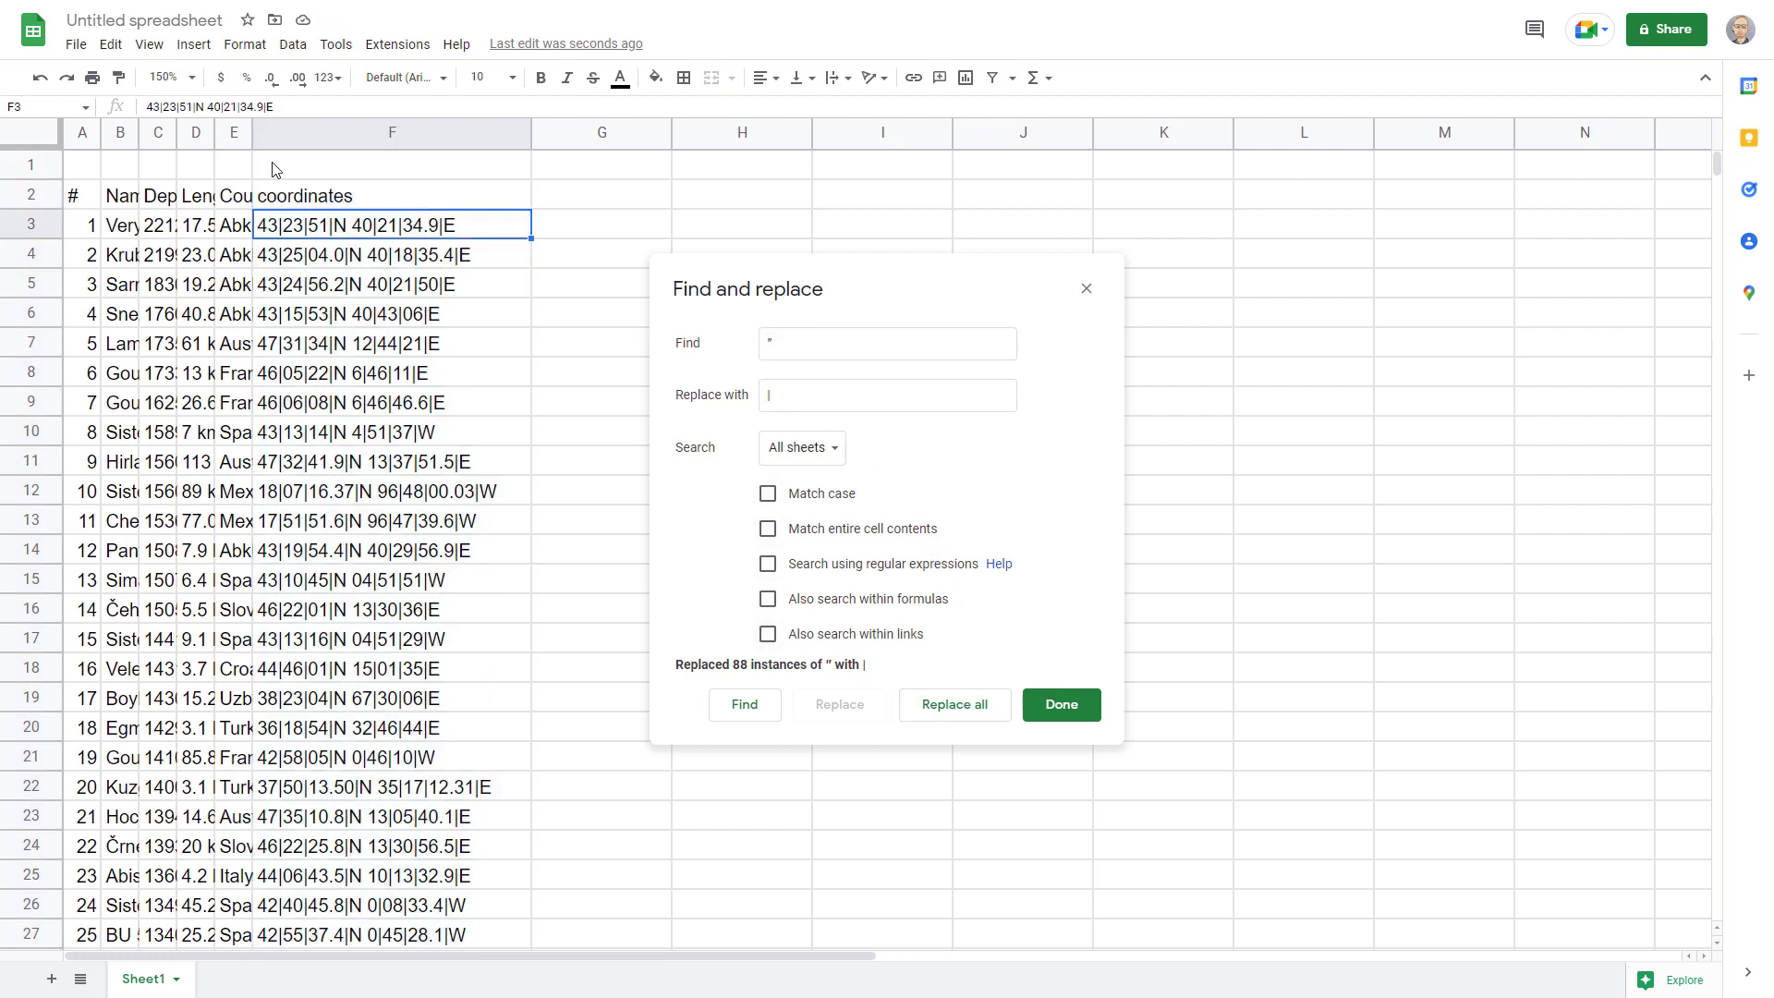
click(209, 106)
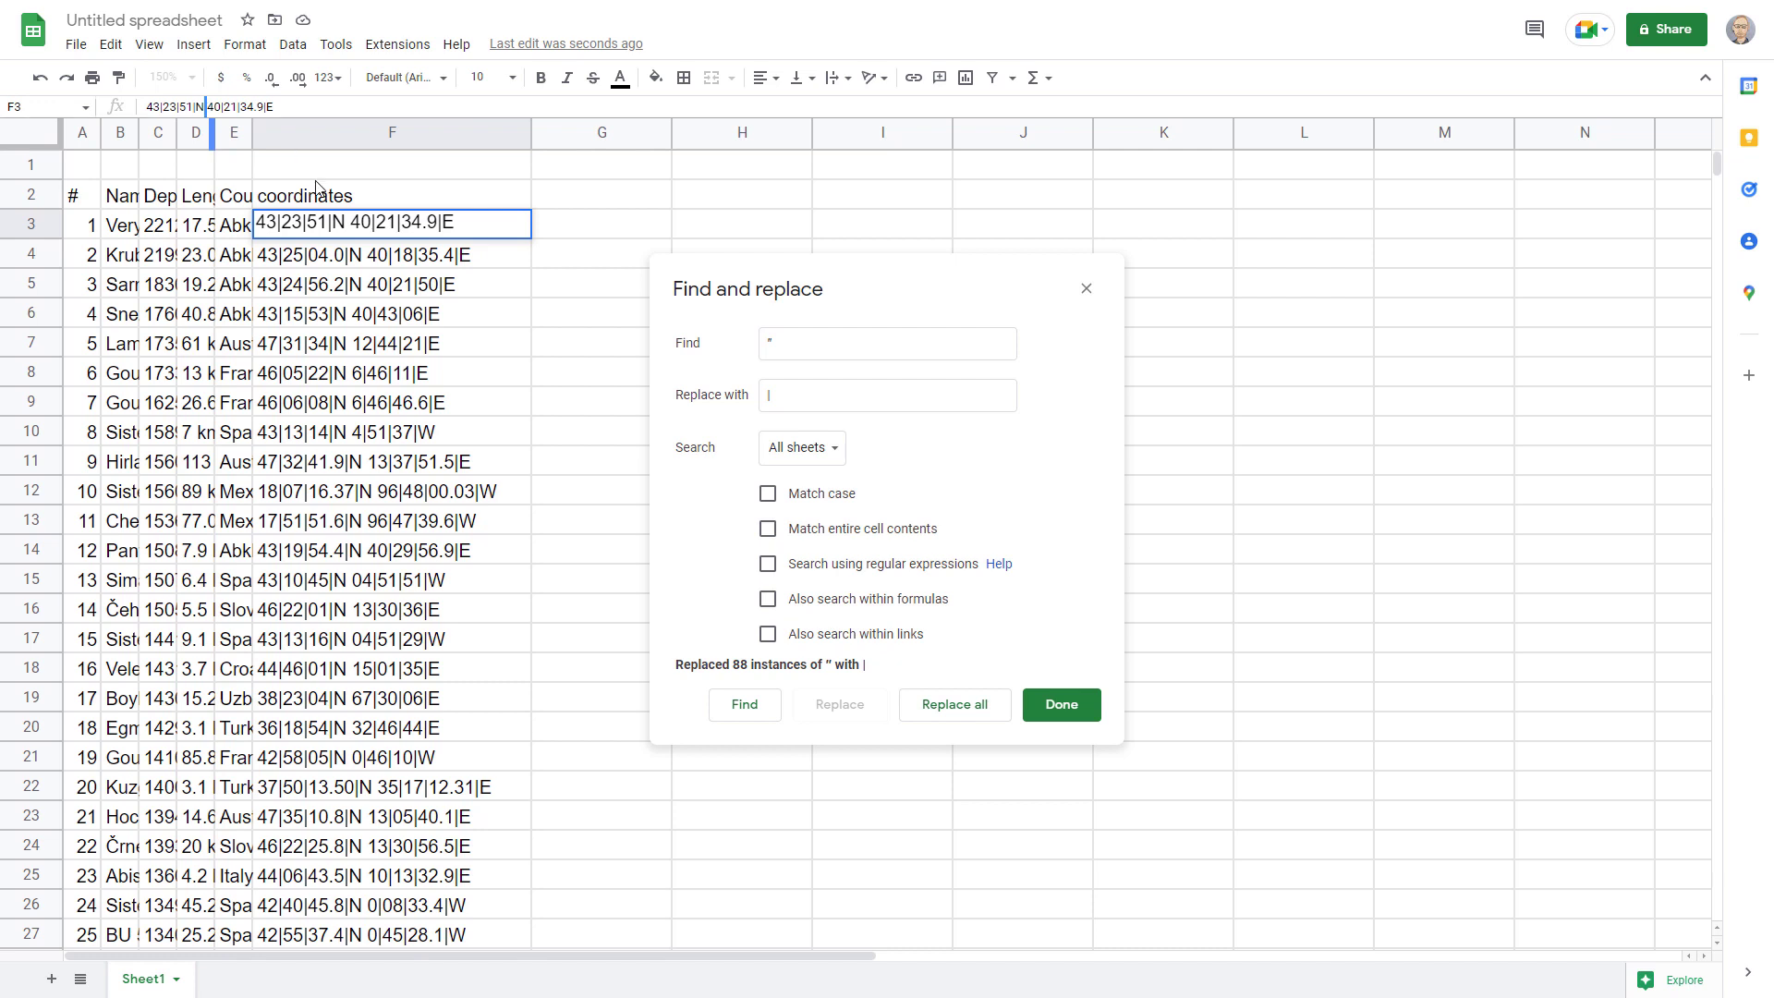
click(759, 345)
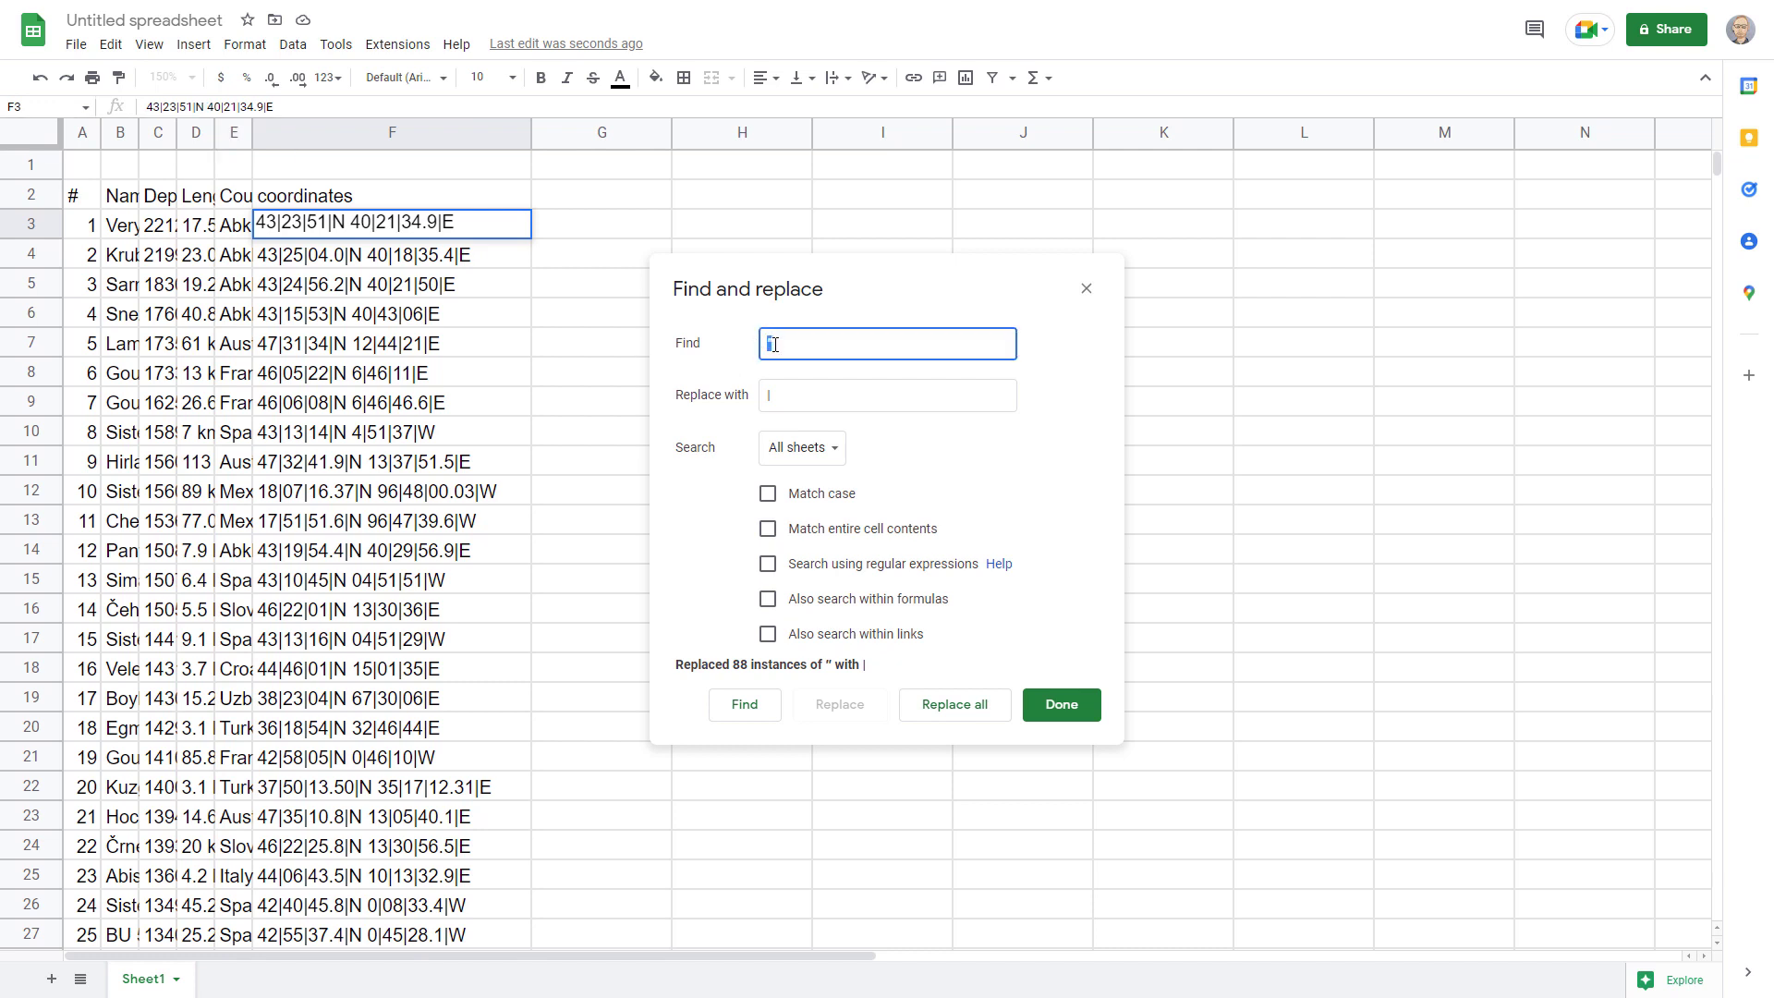
key(BackSpace)
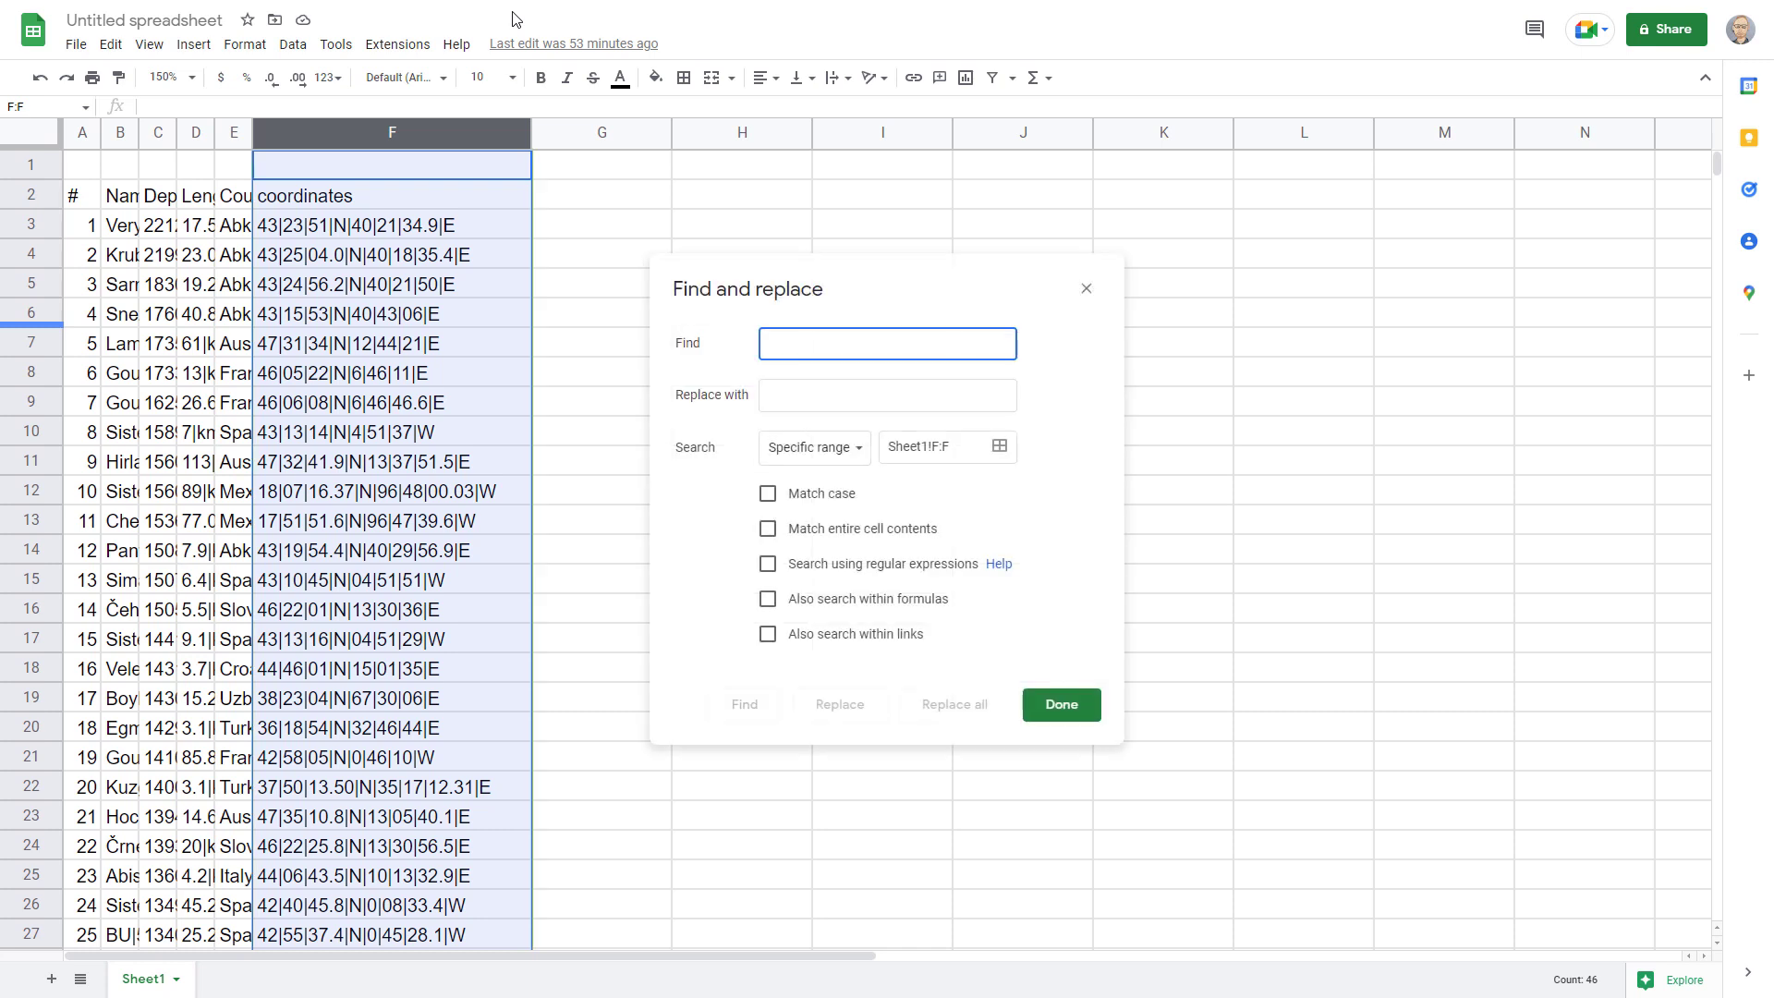
- Replace every N and E hemisphere letter in column F with 1
text(N)
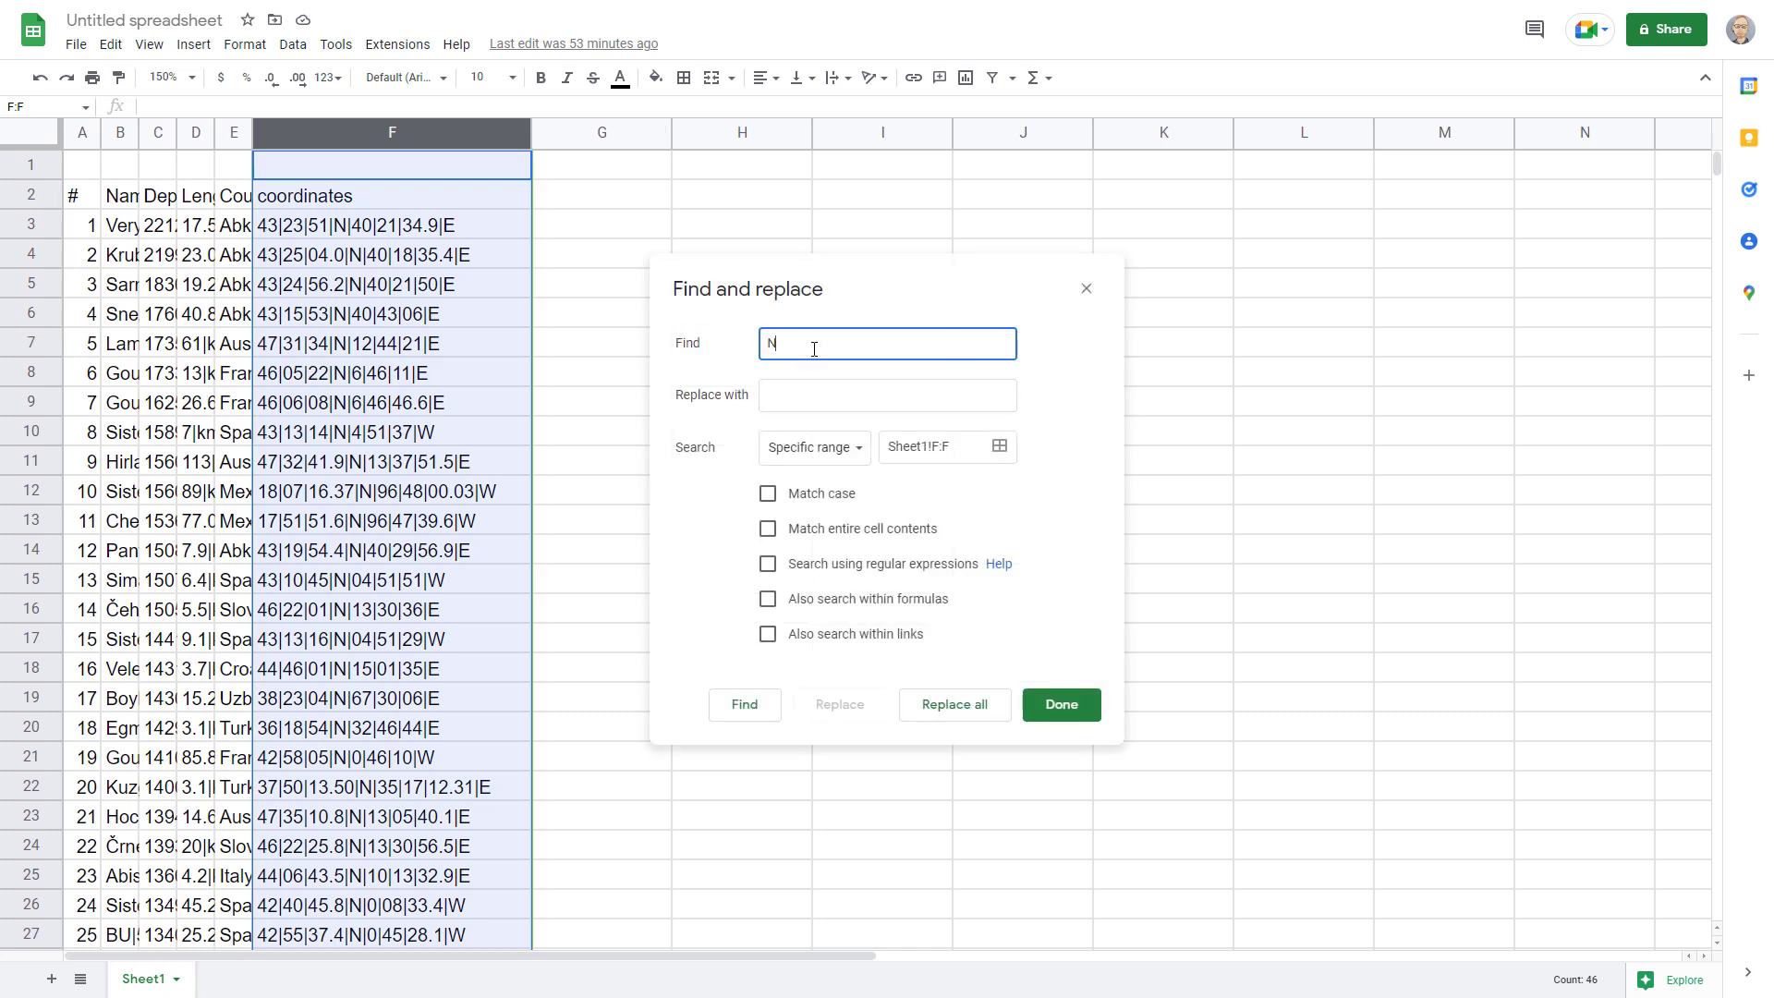
click(799, 398)
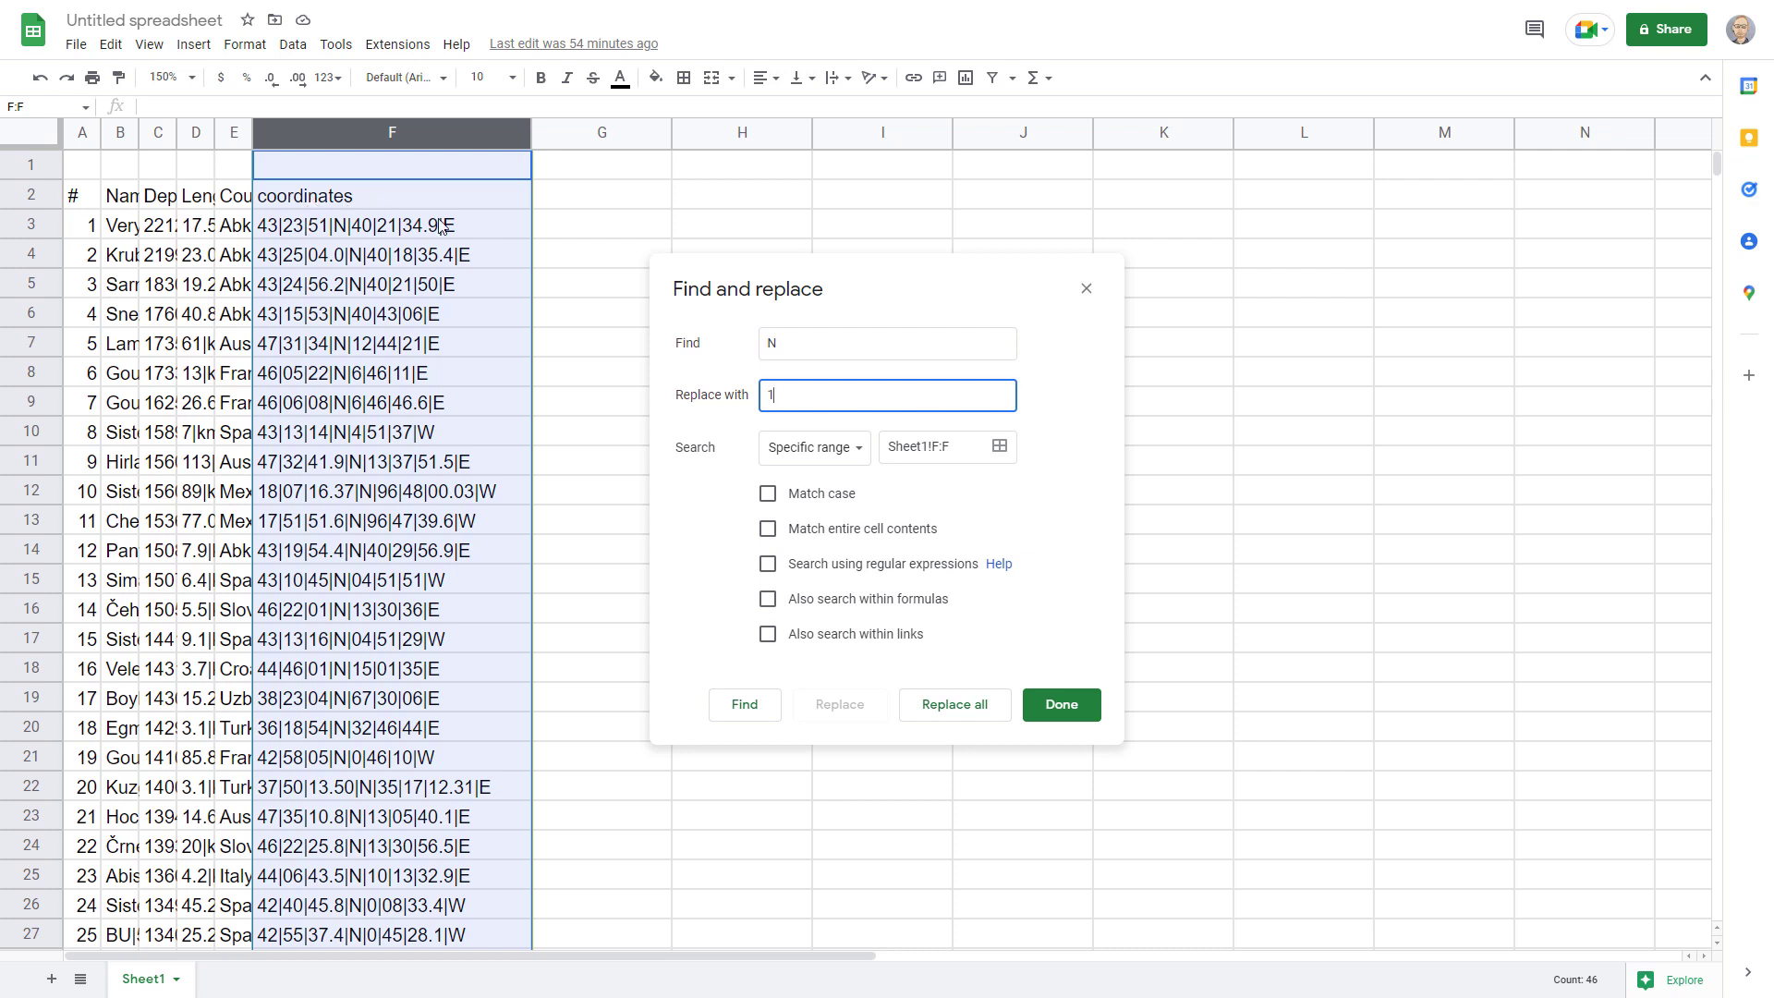
click(954, 704)
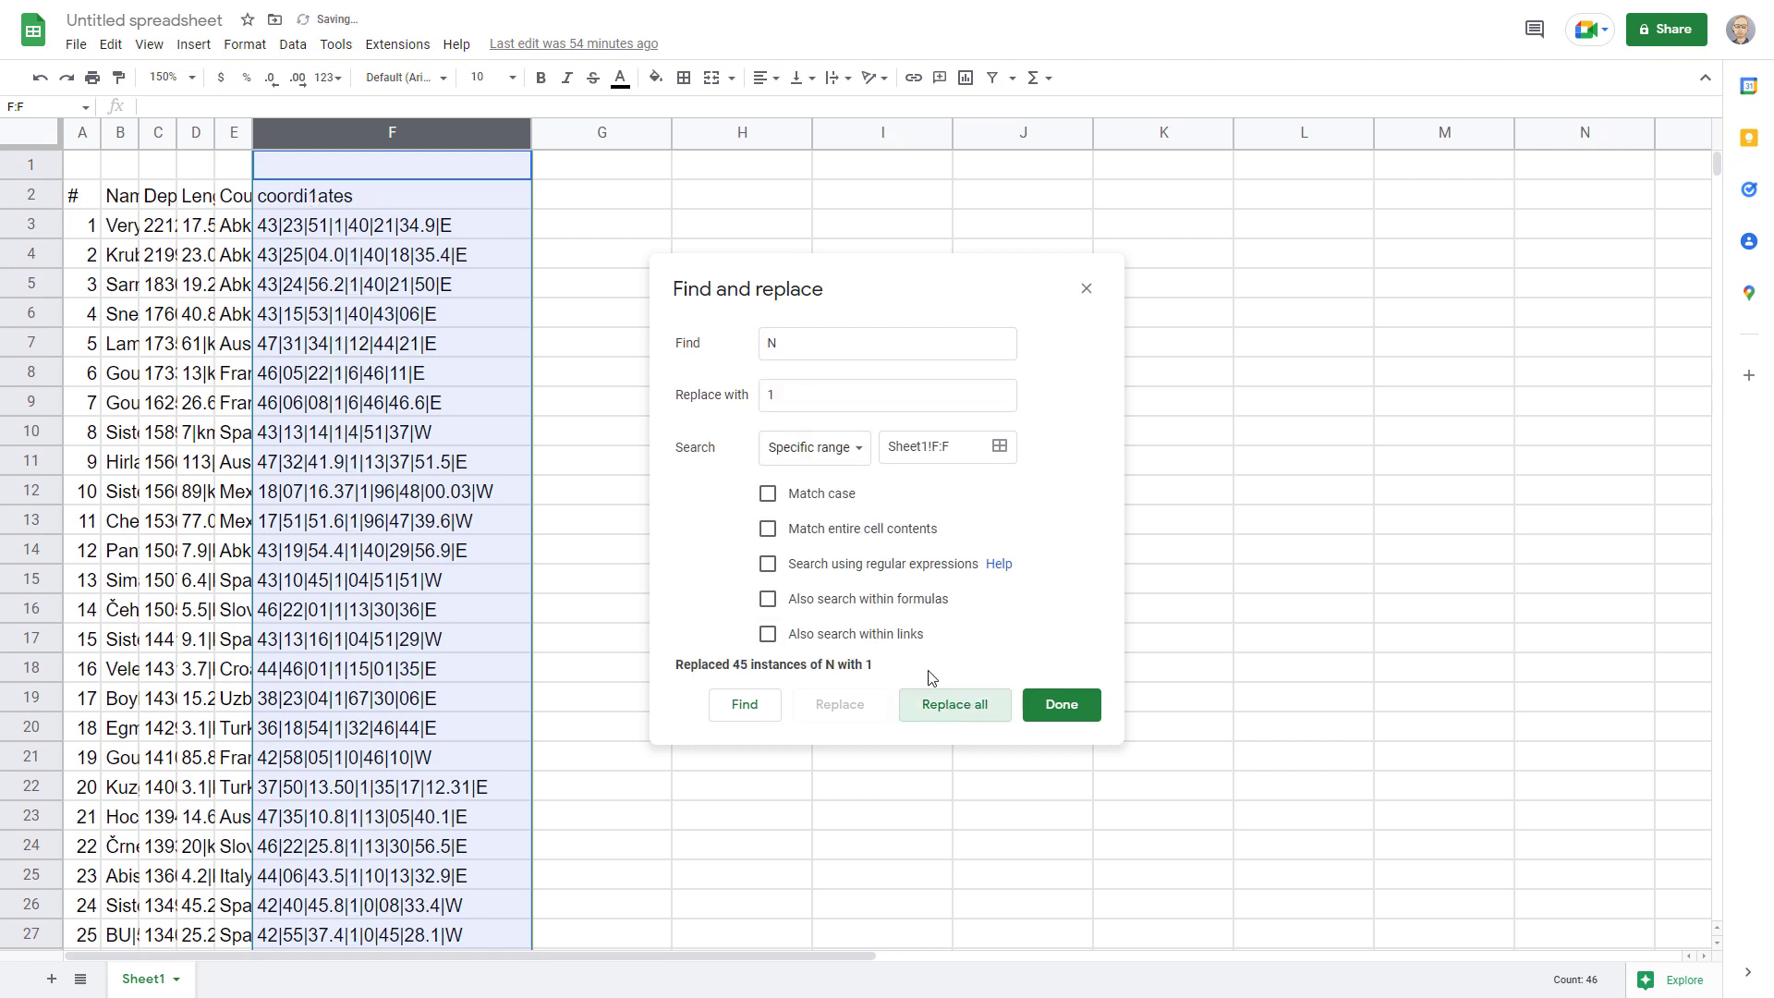
double_click(763, 344)
text(E)
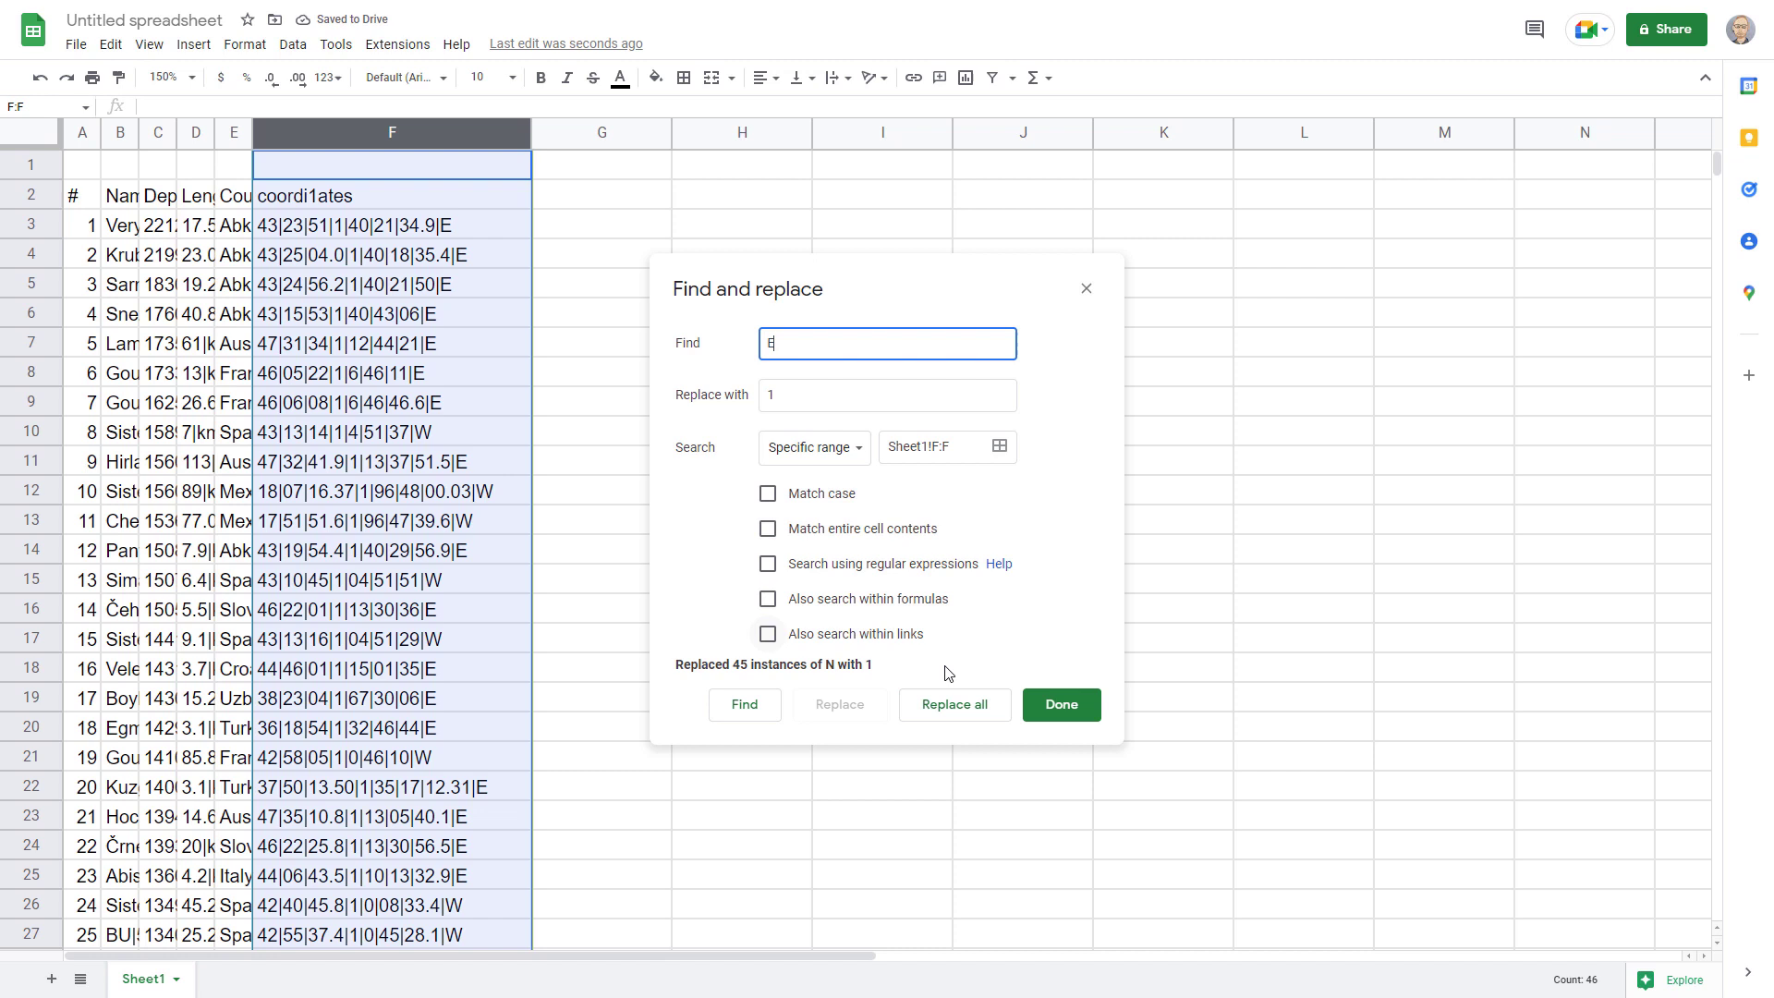
click(955, 704)
- Replace every S and W hemisphere letter in column F with -1
double_click(767, 344)
text(S)
key(Tab)
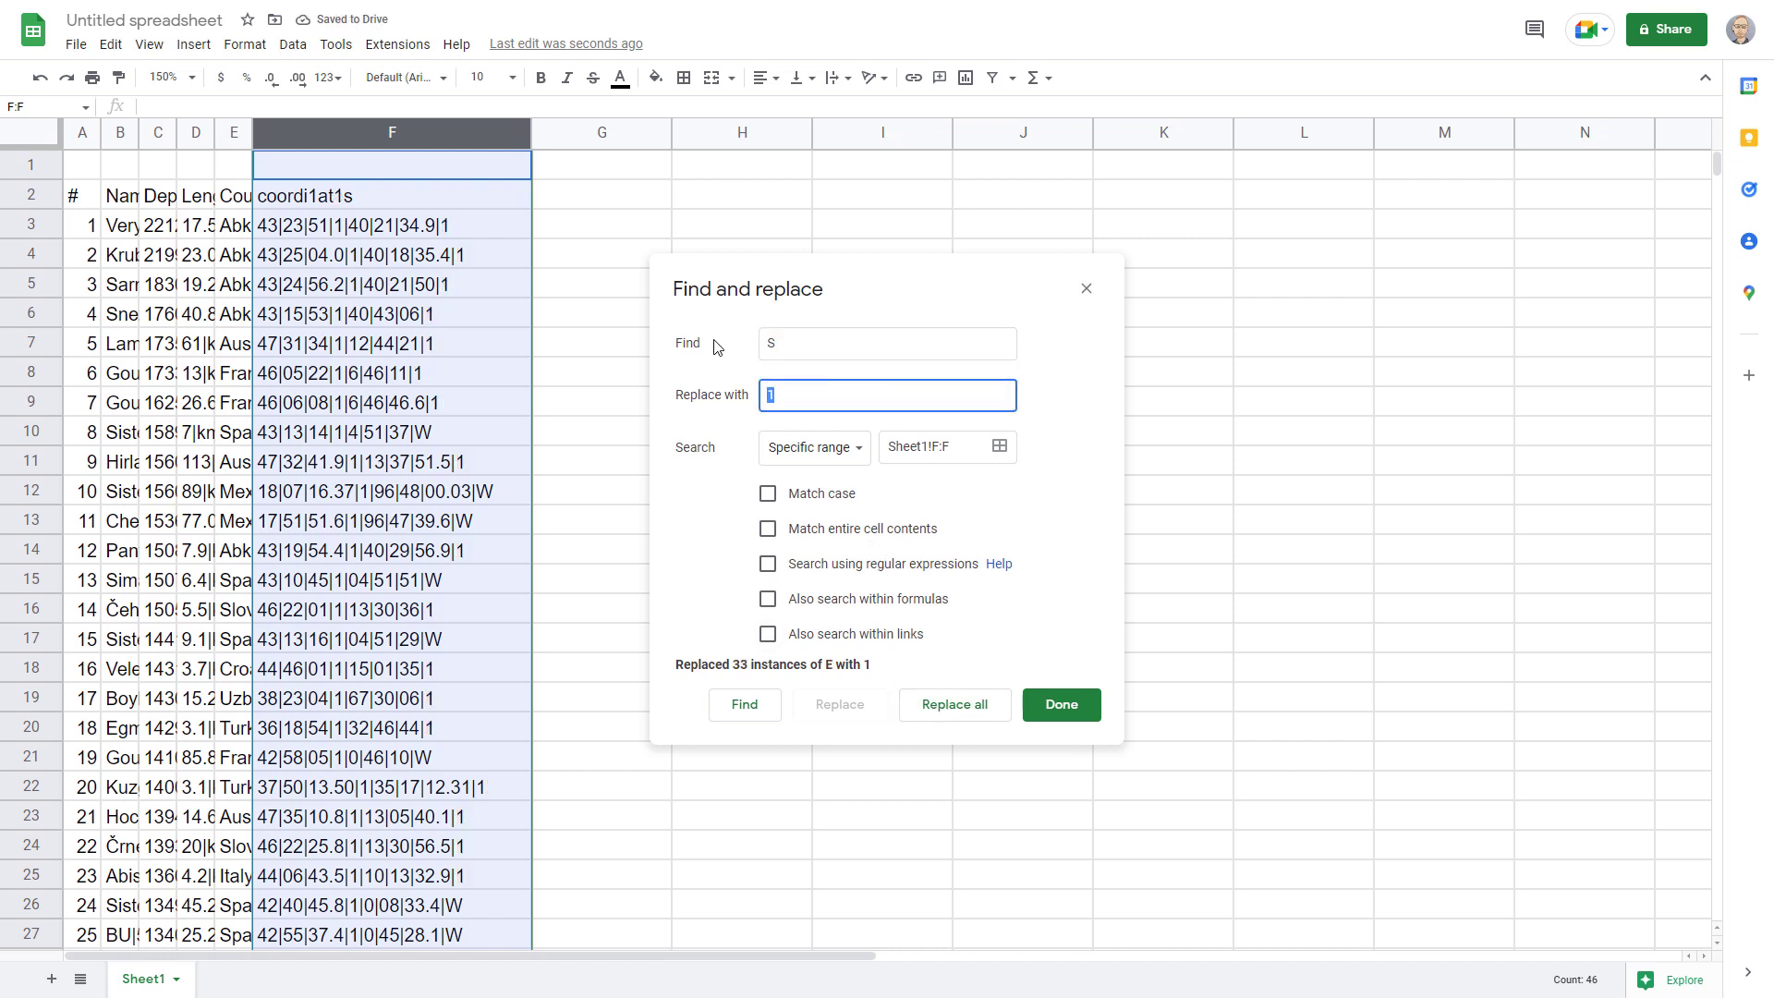
click(955, 707)
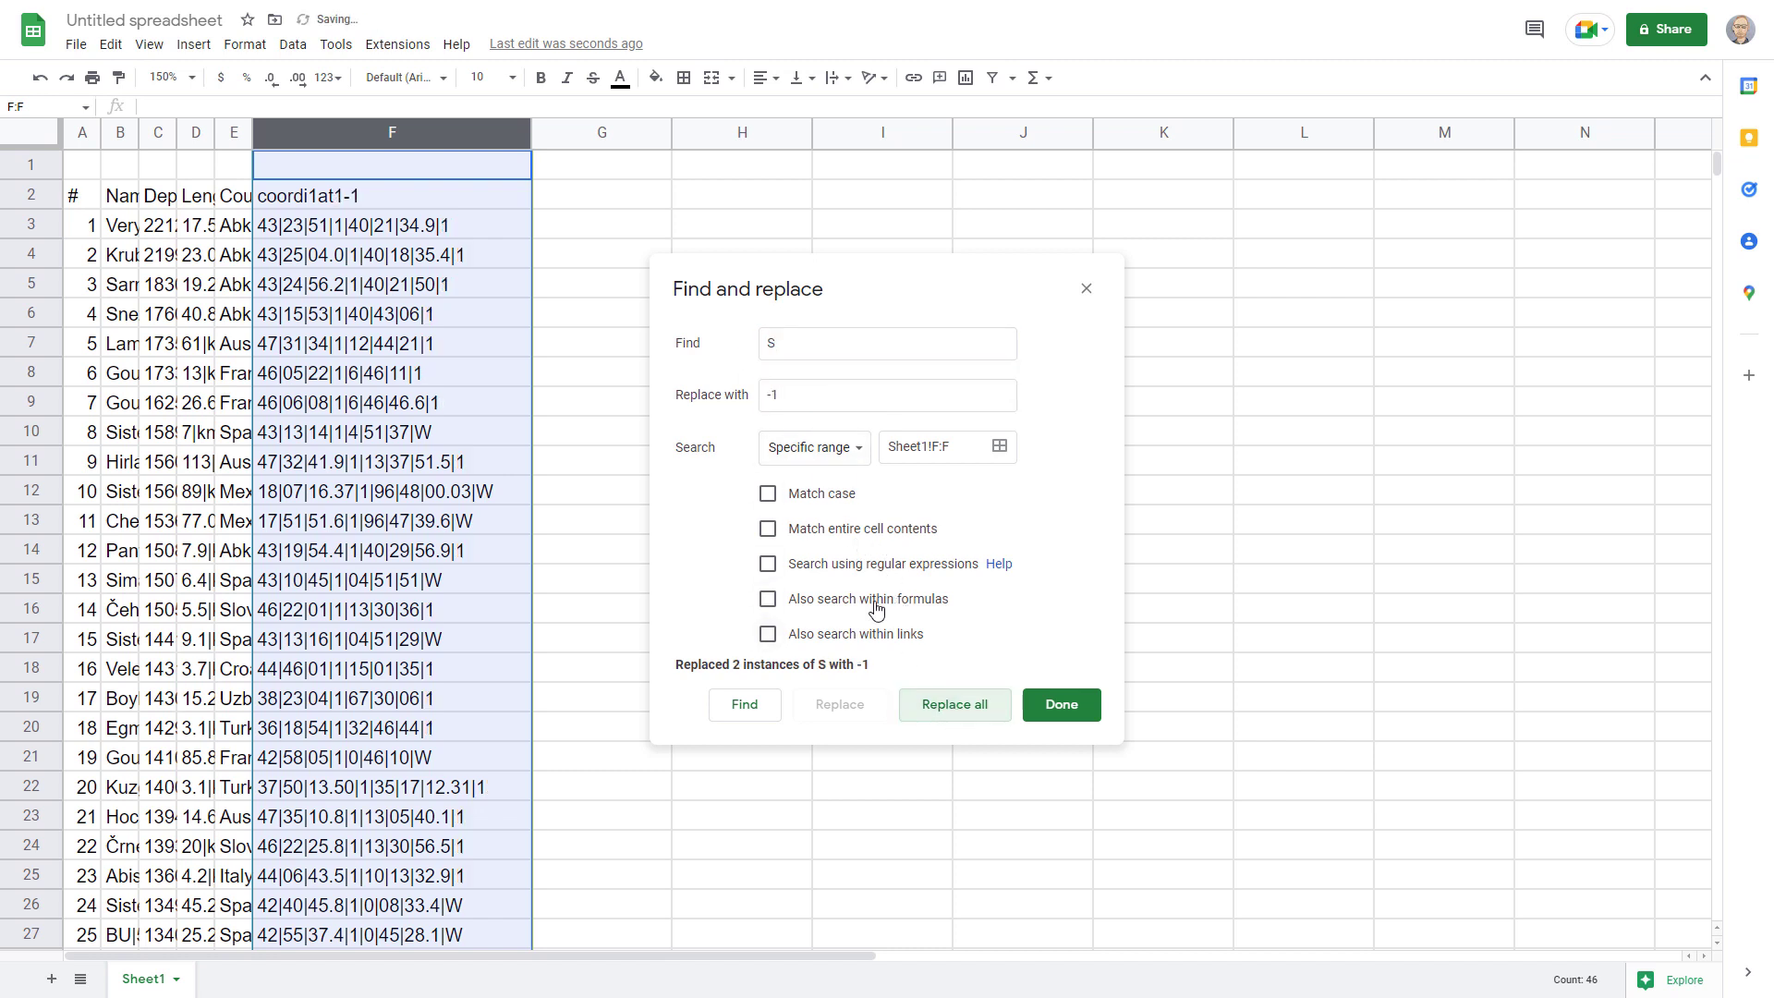
double_click(765, 343)
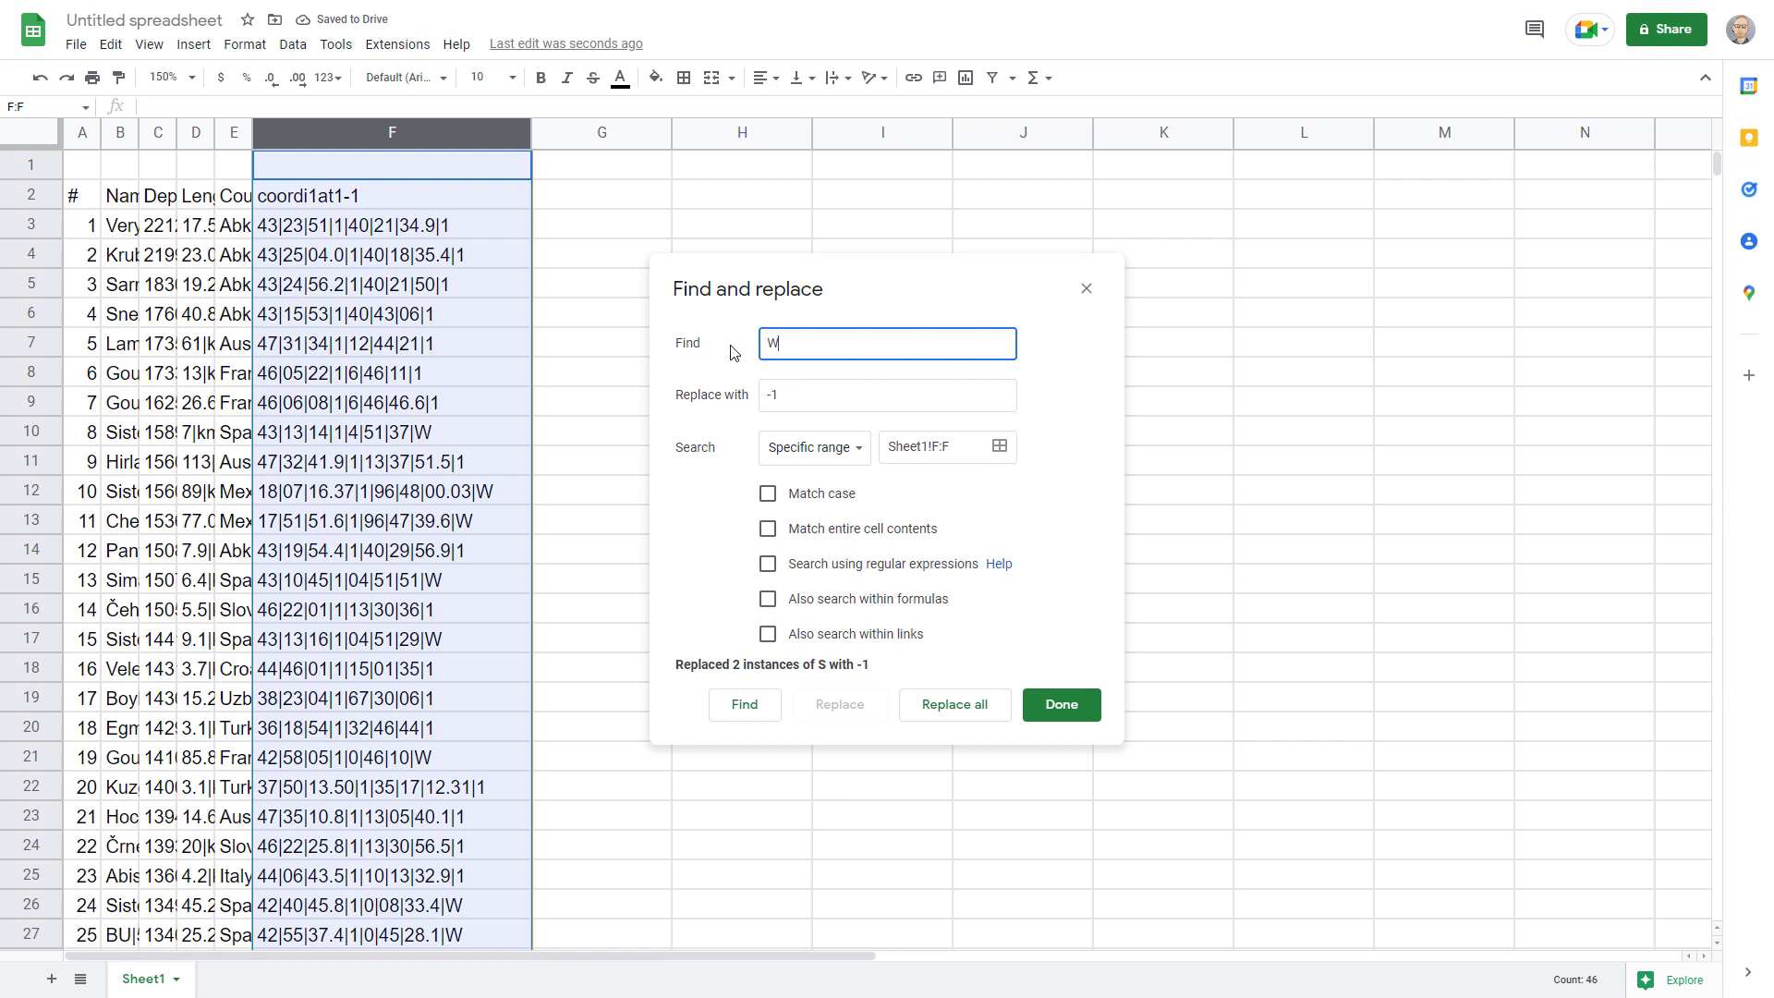
click(938, 708)
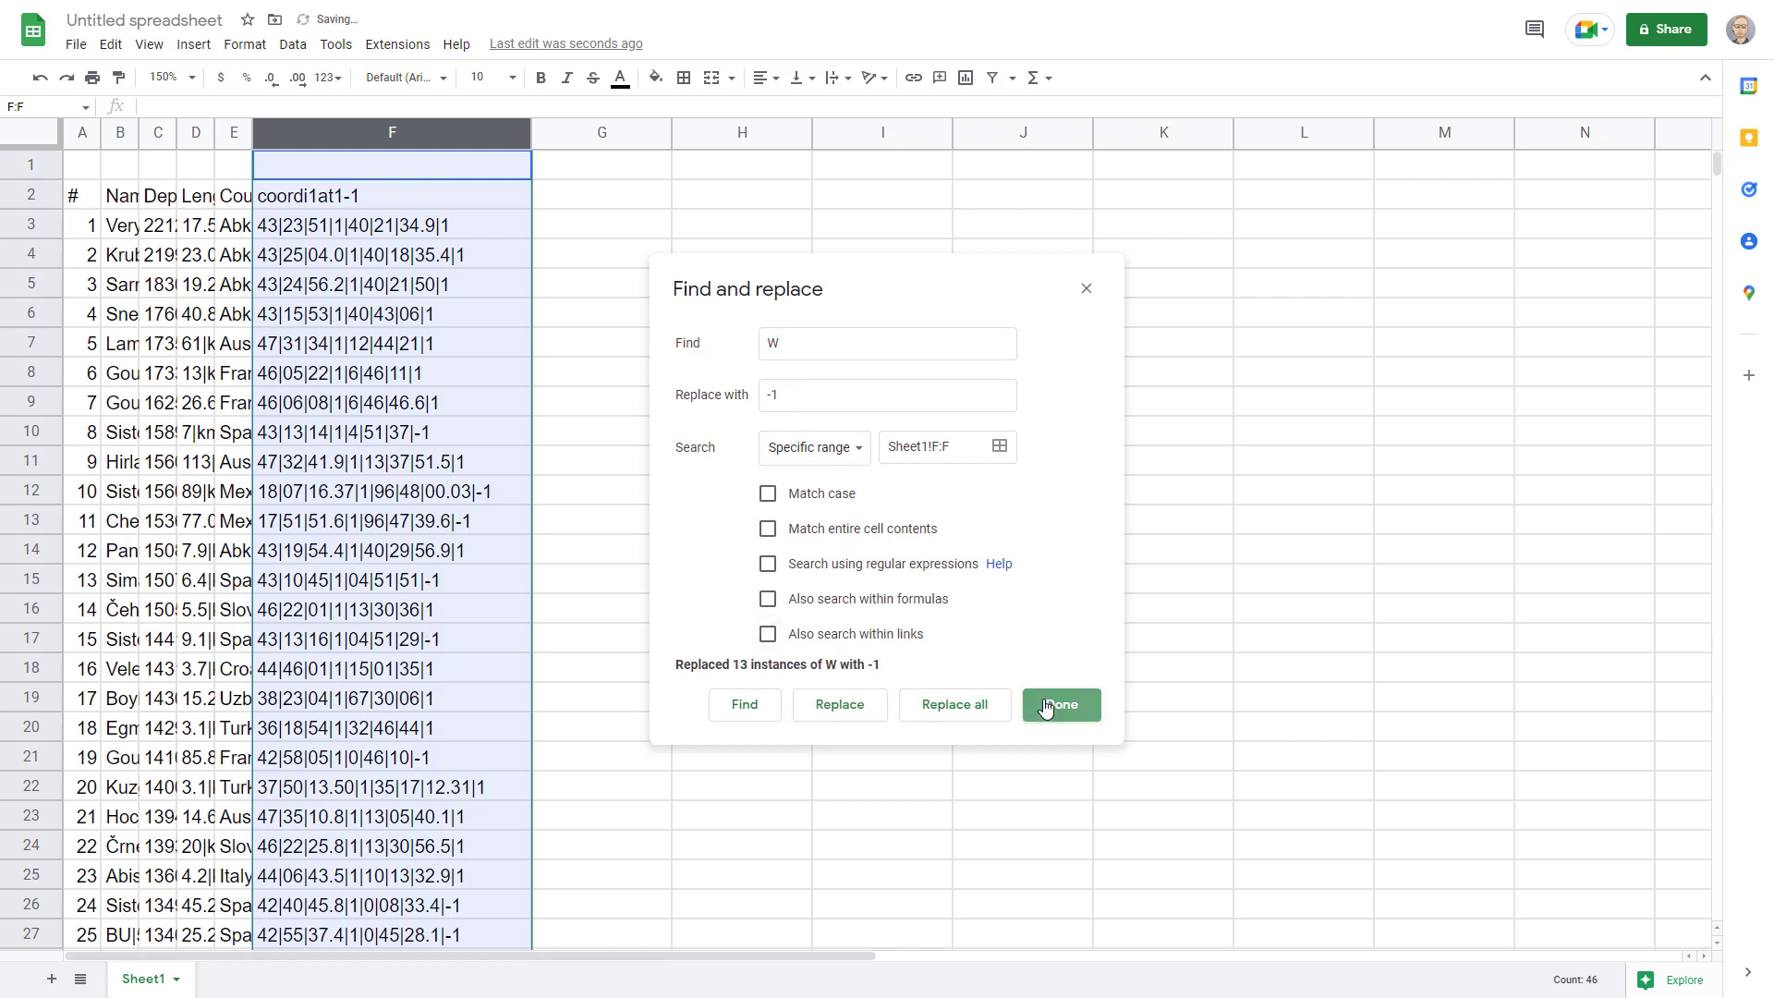
- Split column F's coordinates into columns F–M using a custom | separator
click(1047, 707)
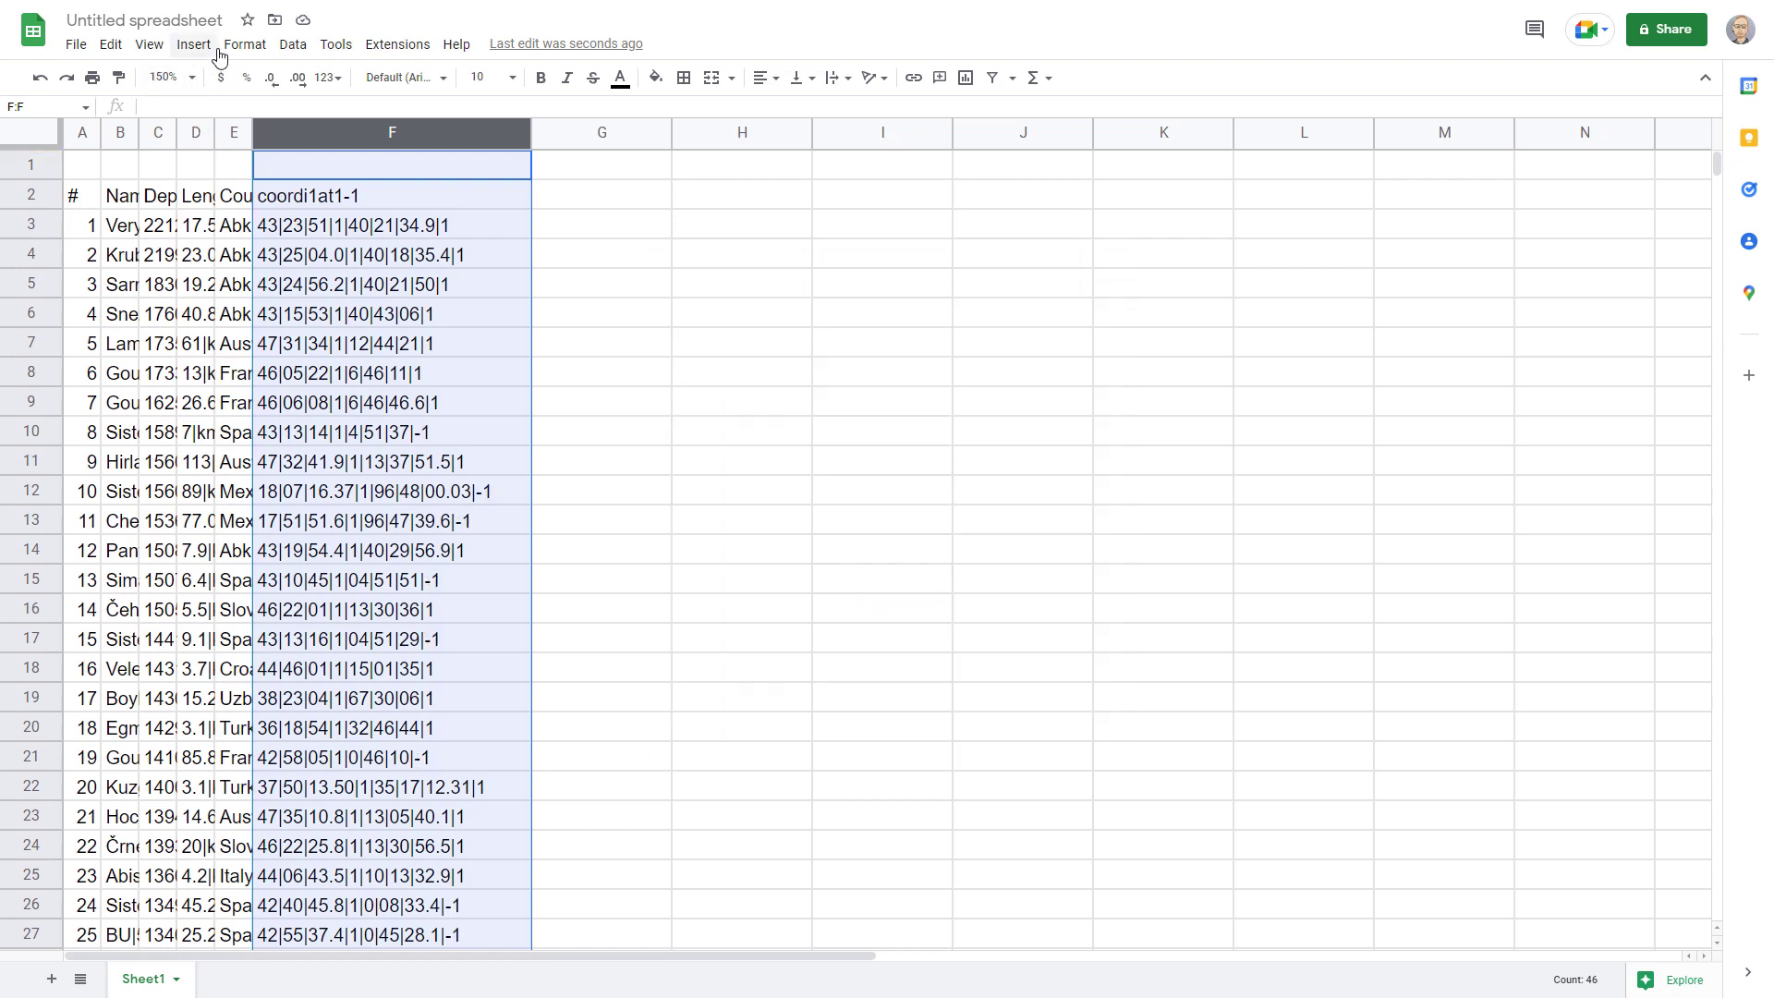
click(293, 44)
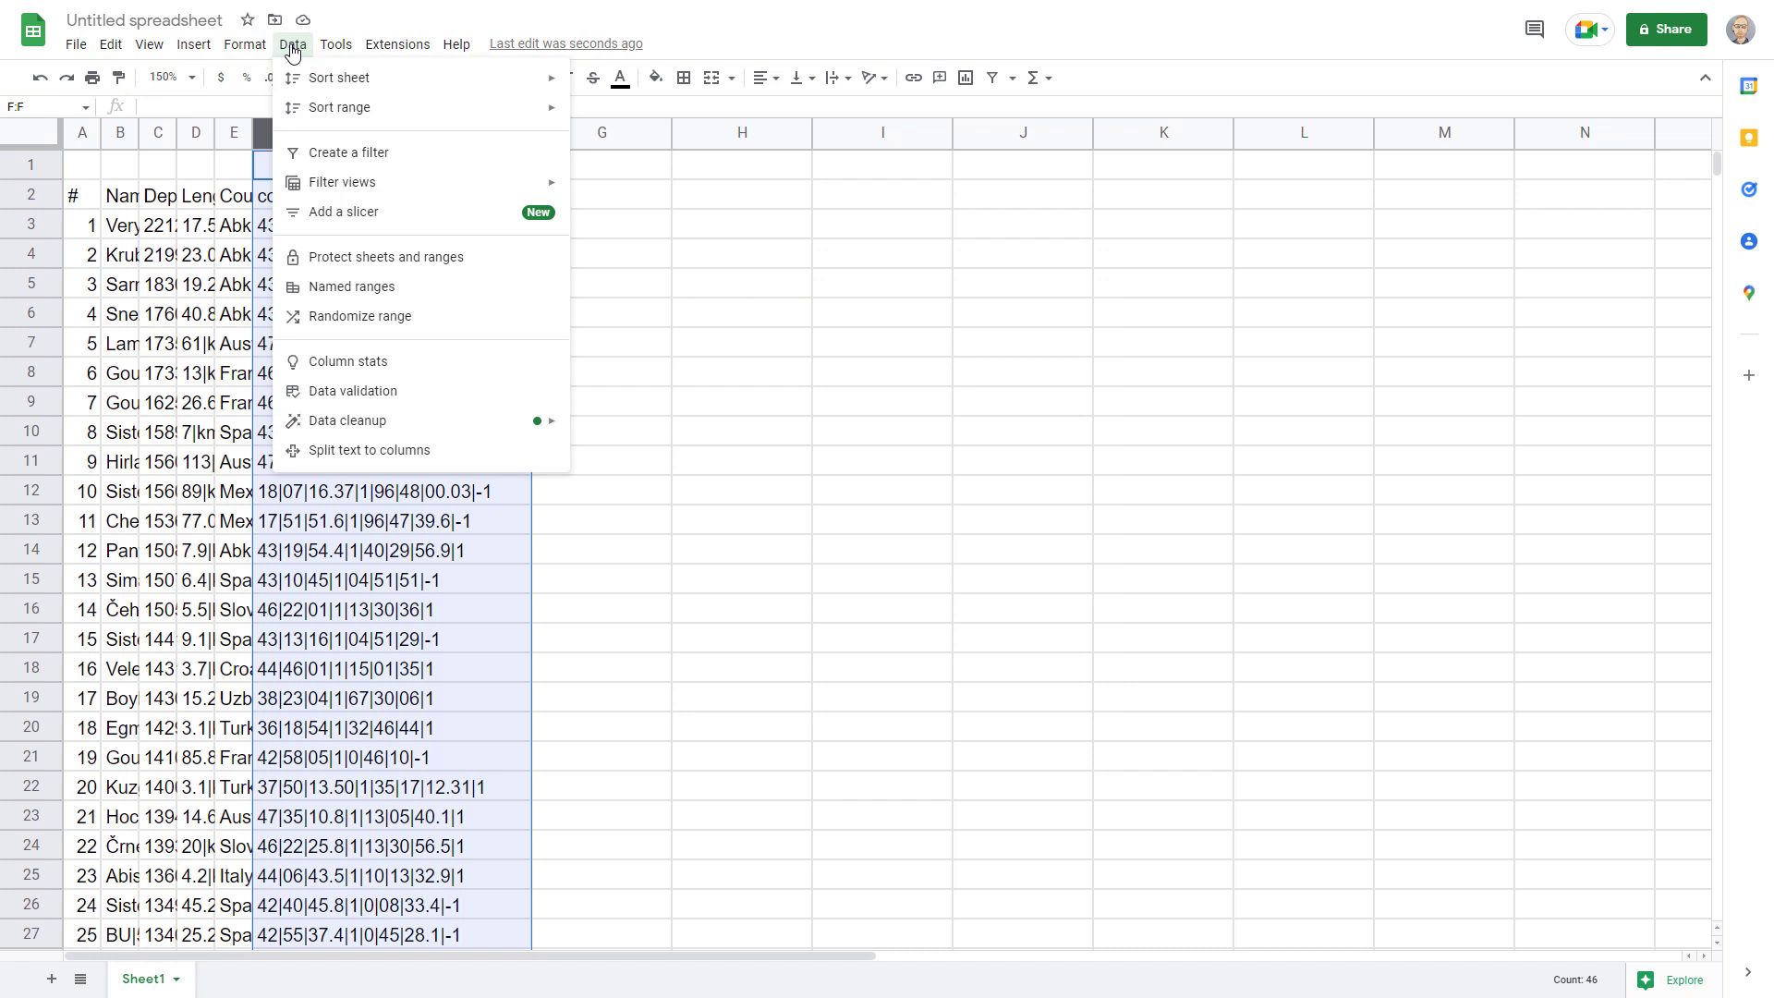
click(371, 453)
click(634, 911)
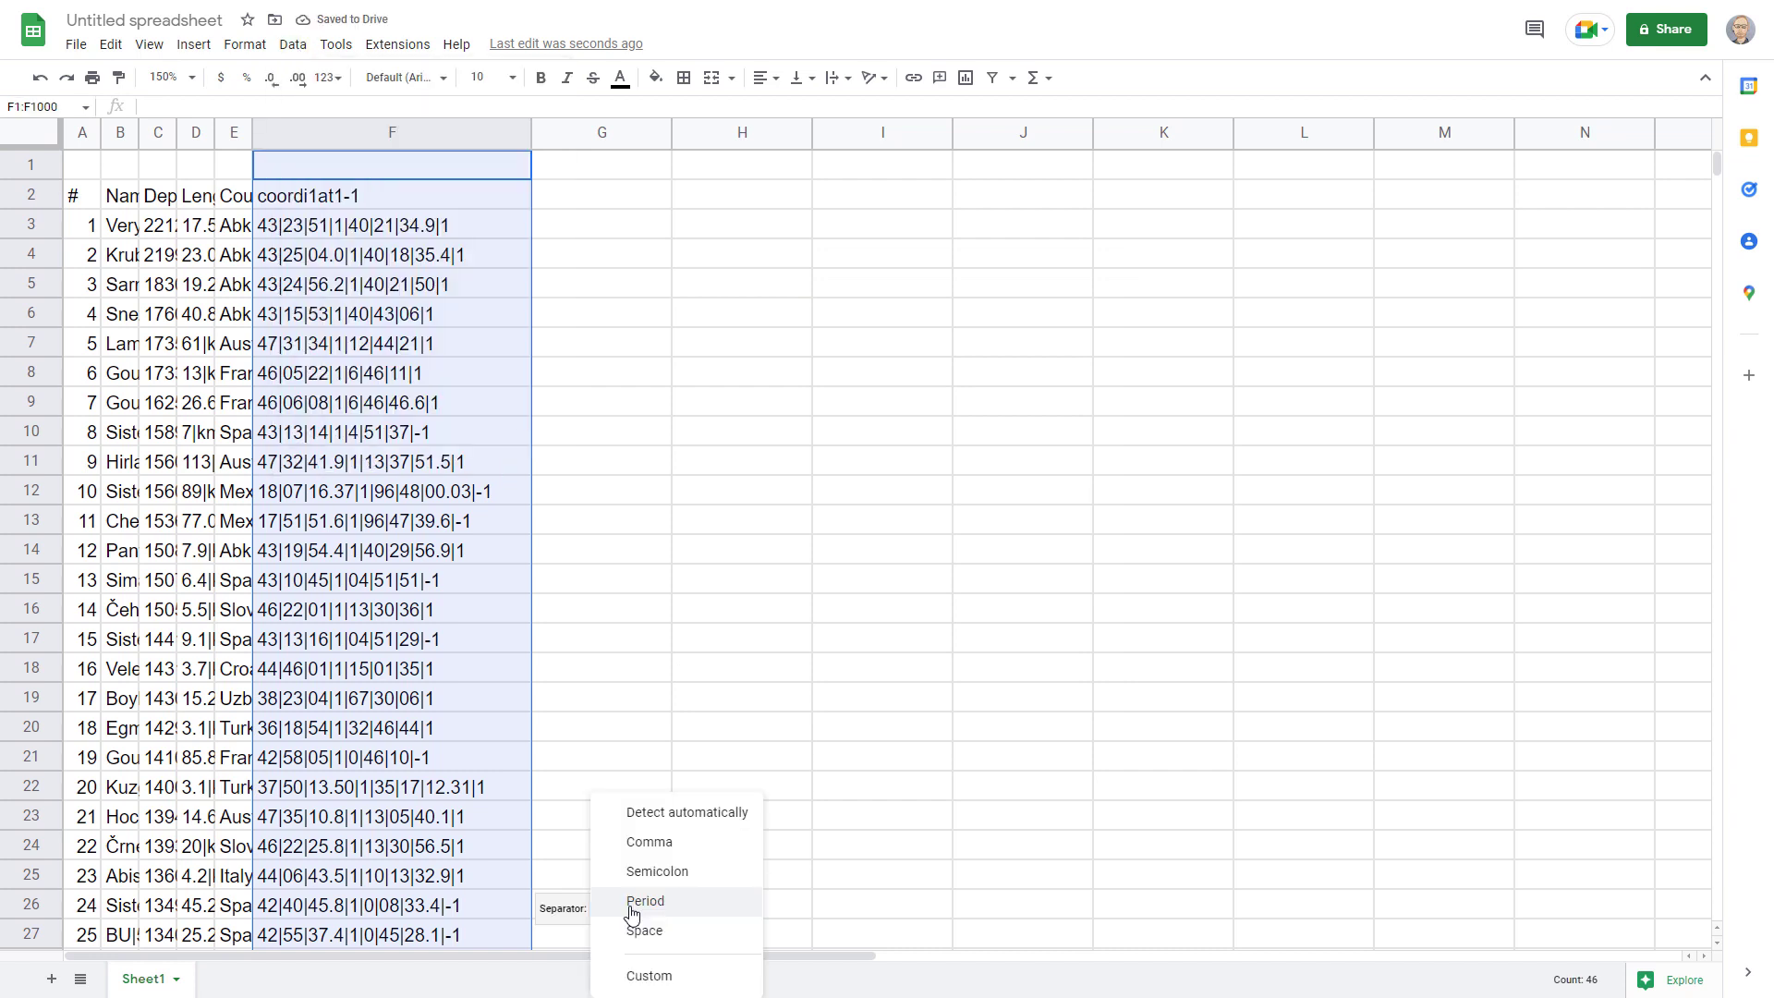
click(648, 976)
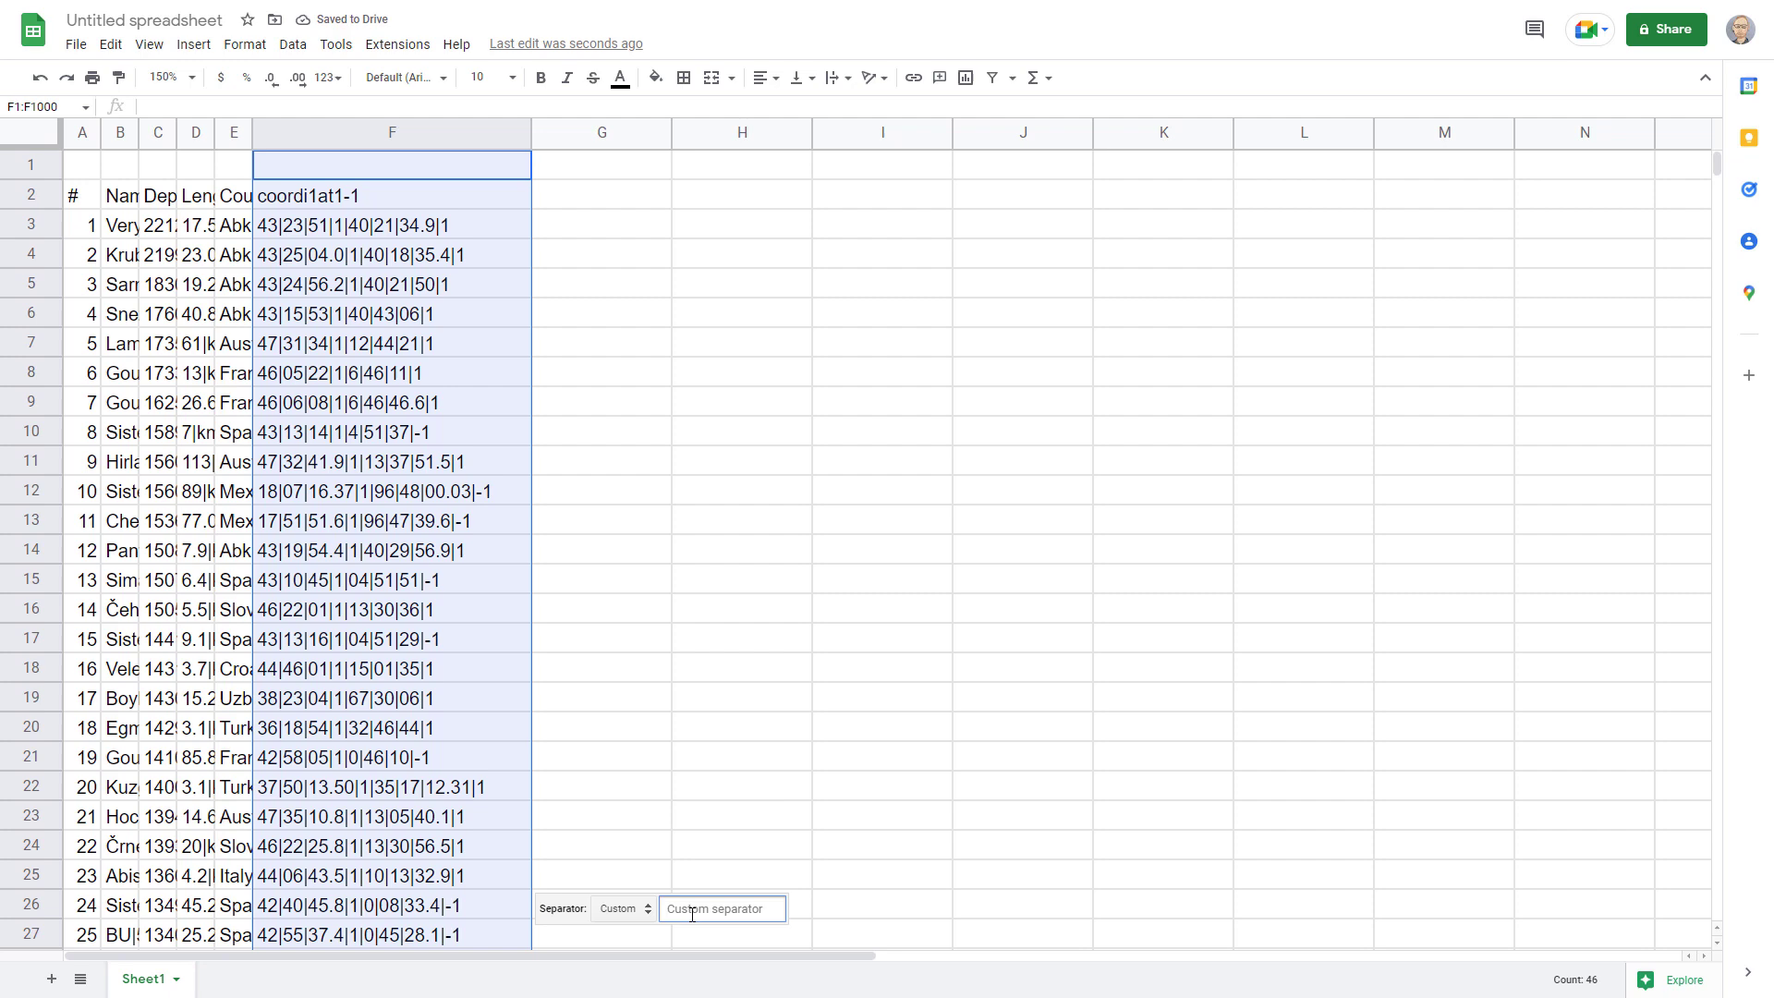
text(|)
click(392, 254)
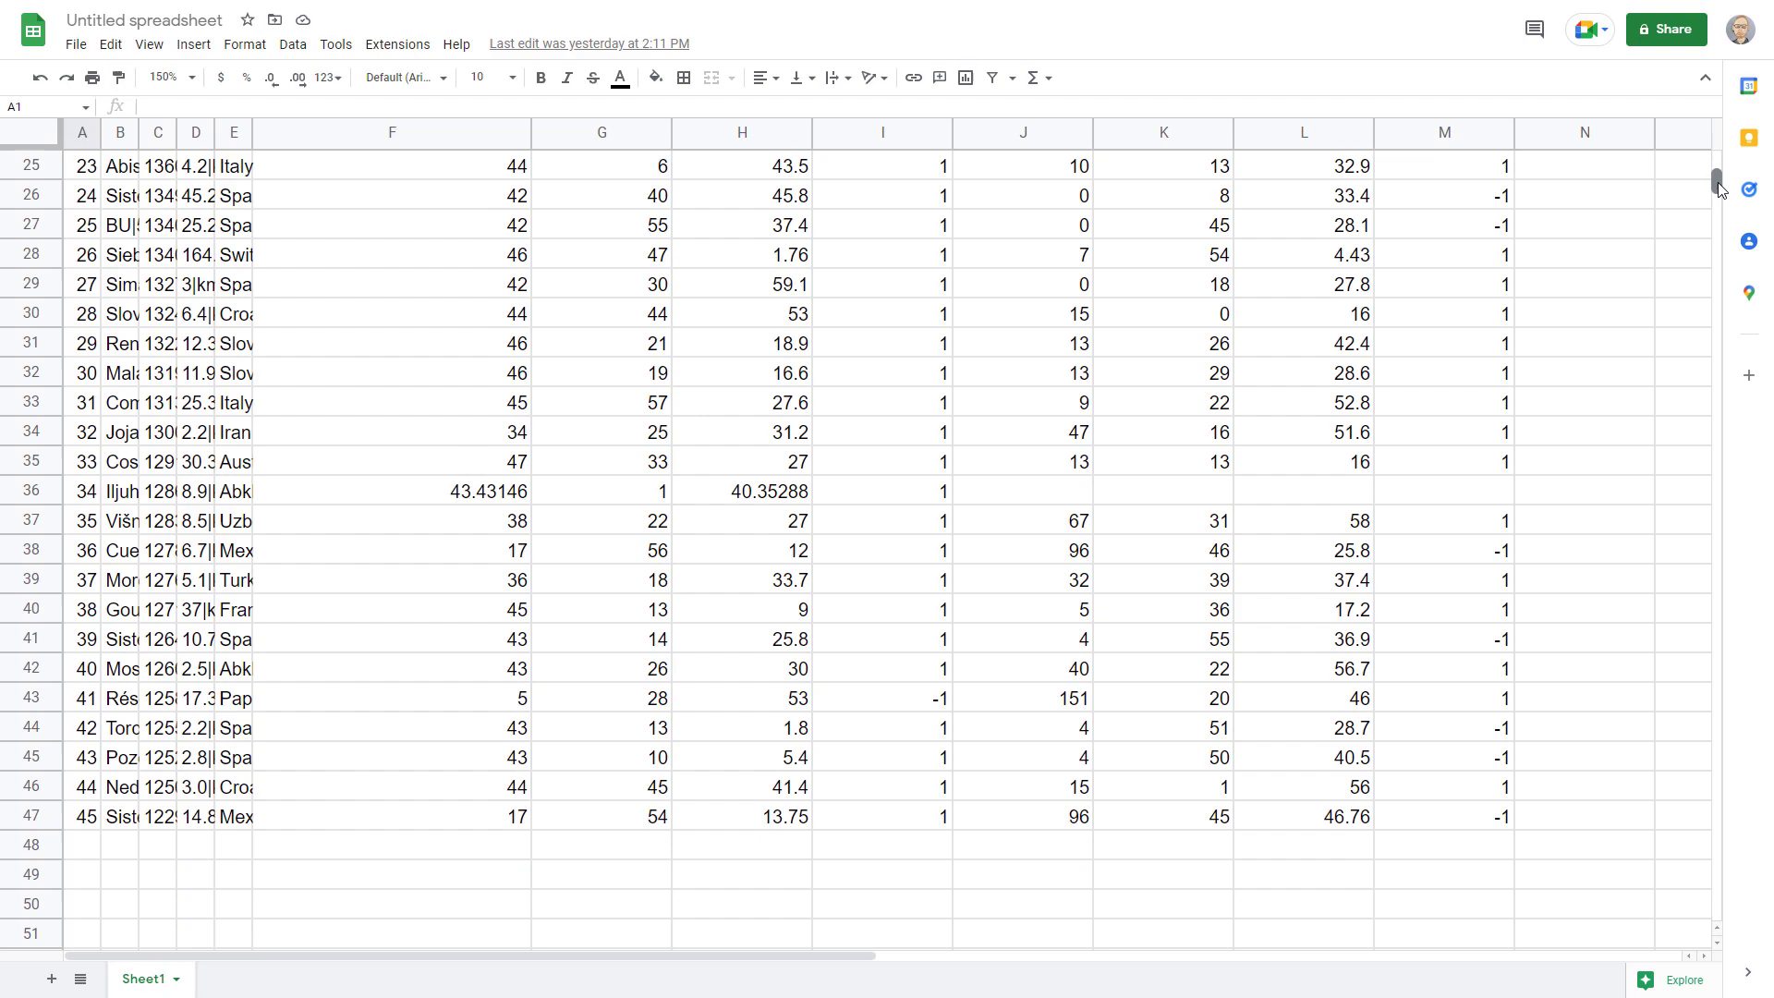
- Move row 36's misplaced longitude value 40.35288 from H36 into L36
drag(458, 497, 762, 502)
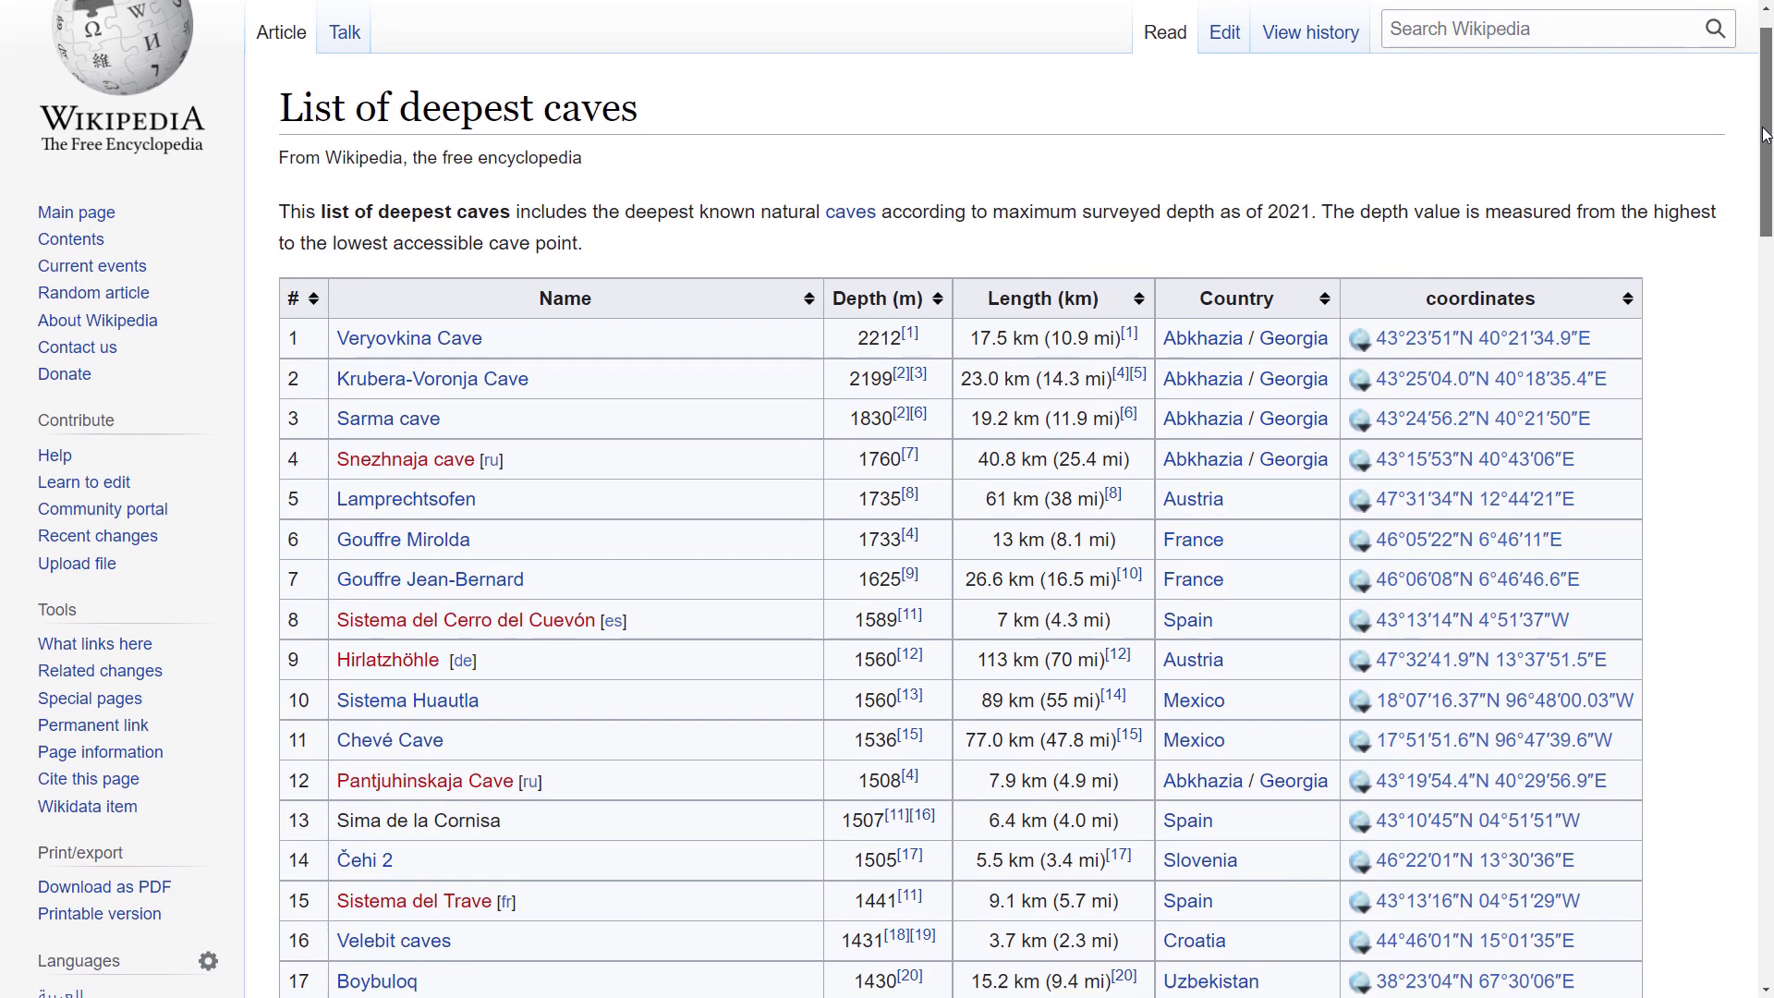
scroll(1760, 252, down, 7)
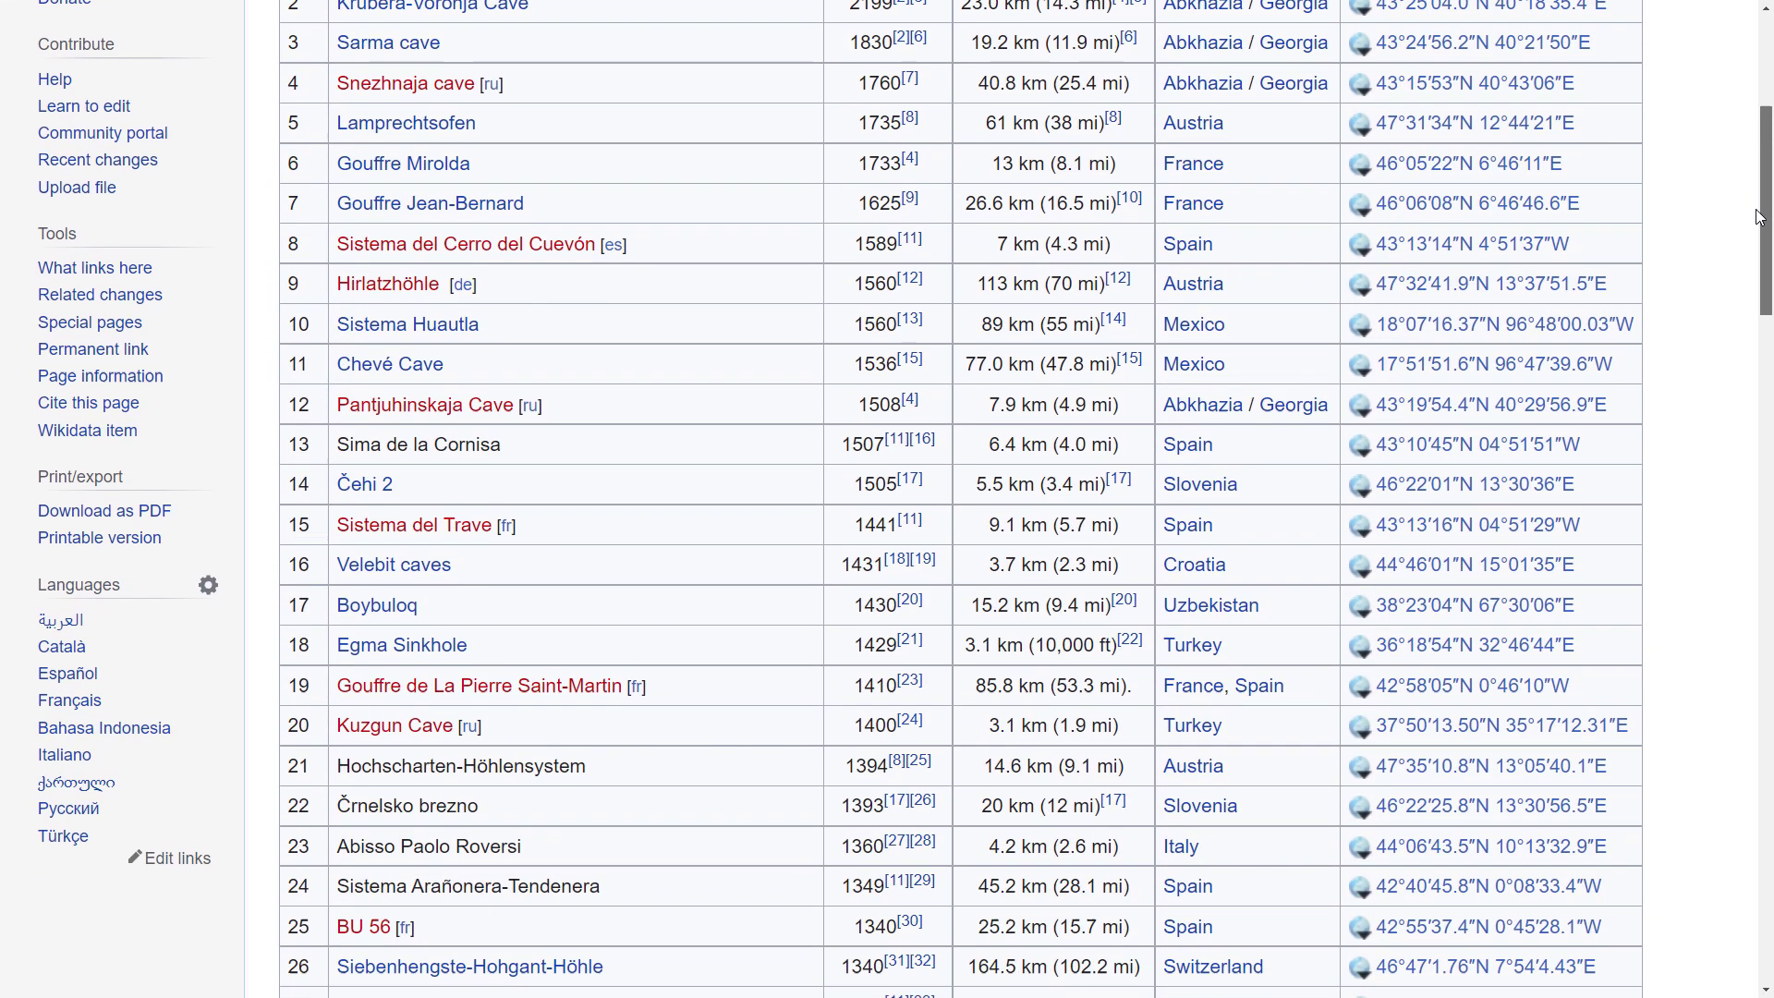
scroll(1760, 252, down, 5)
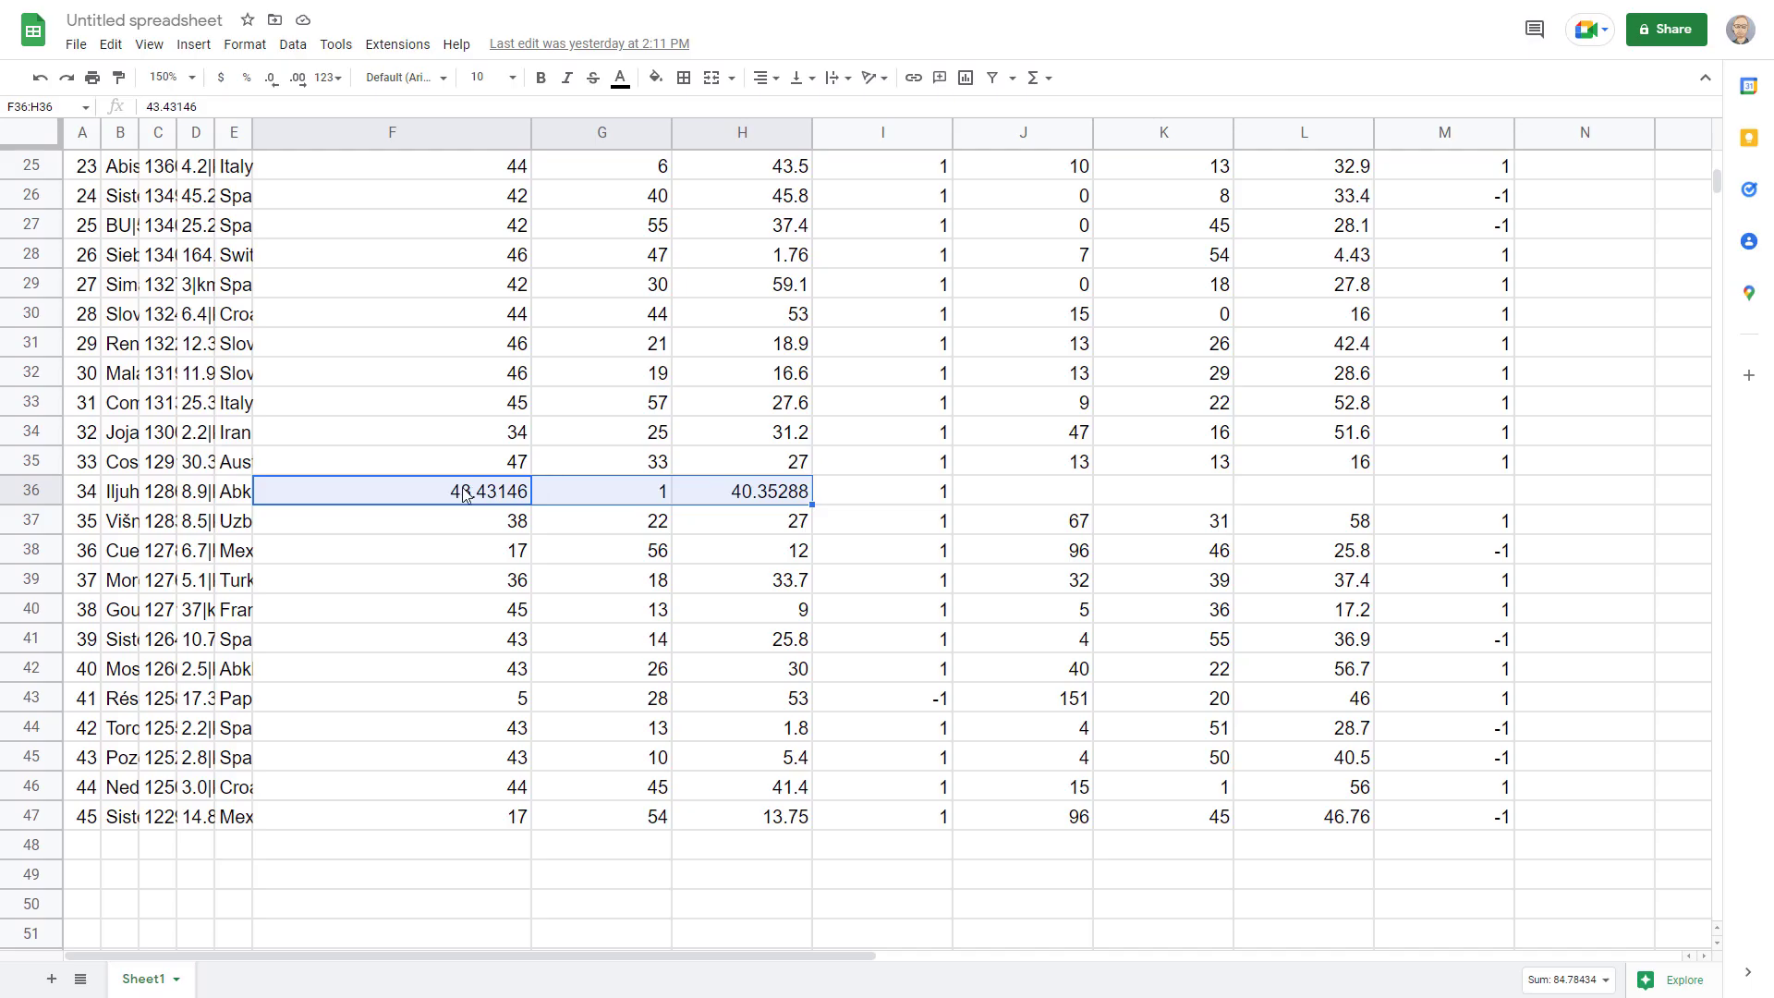
click(462, 494)
click(749, 492)
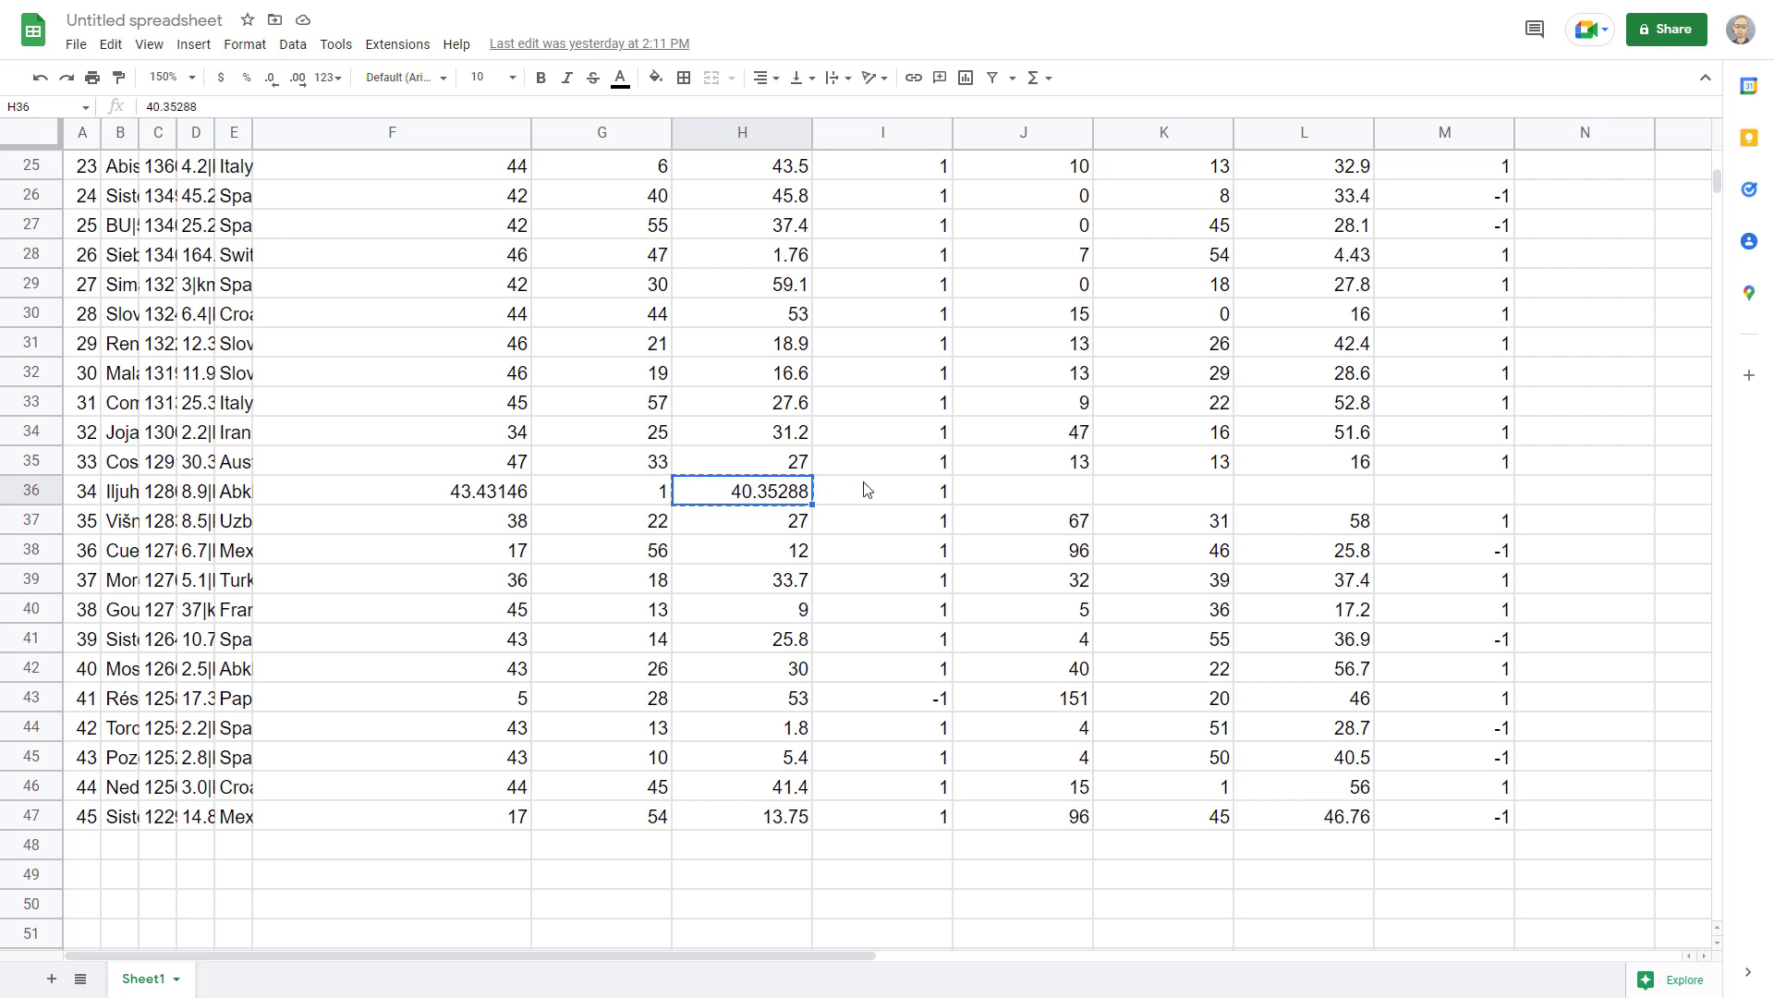
click(1317, 489)
text(40.35288)
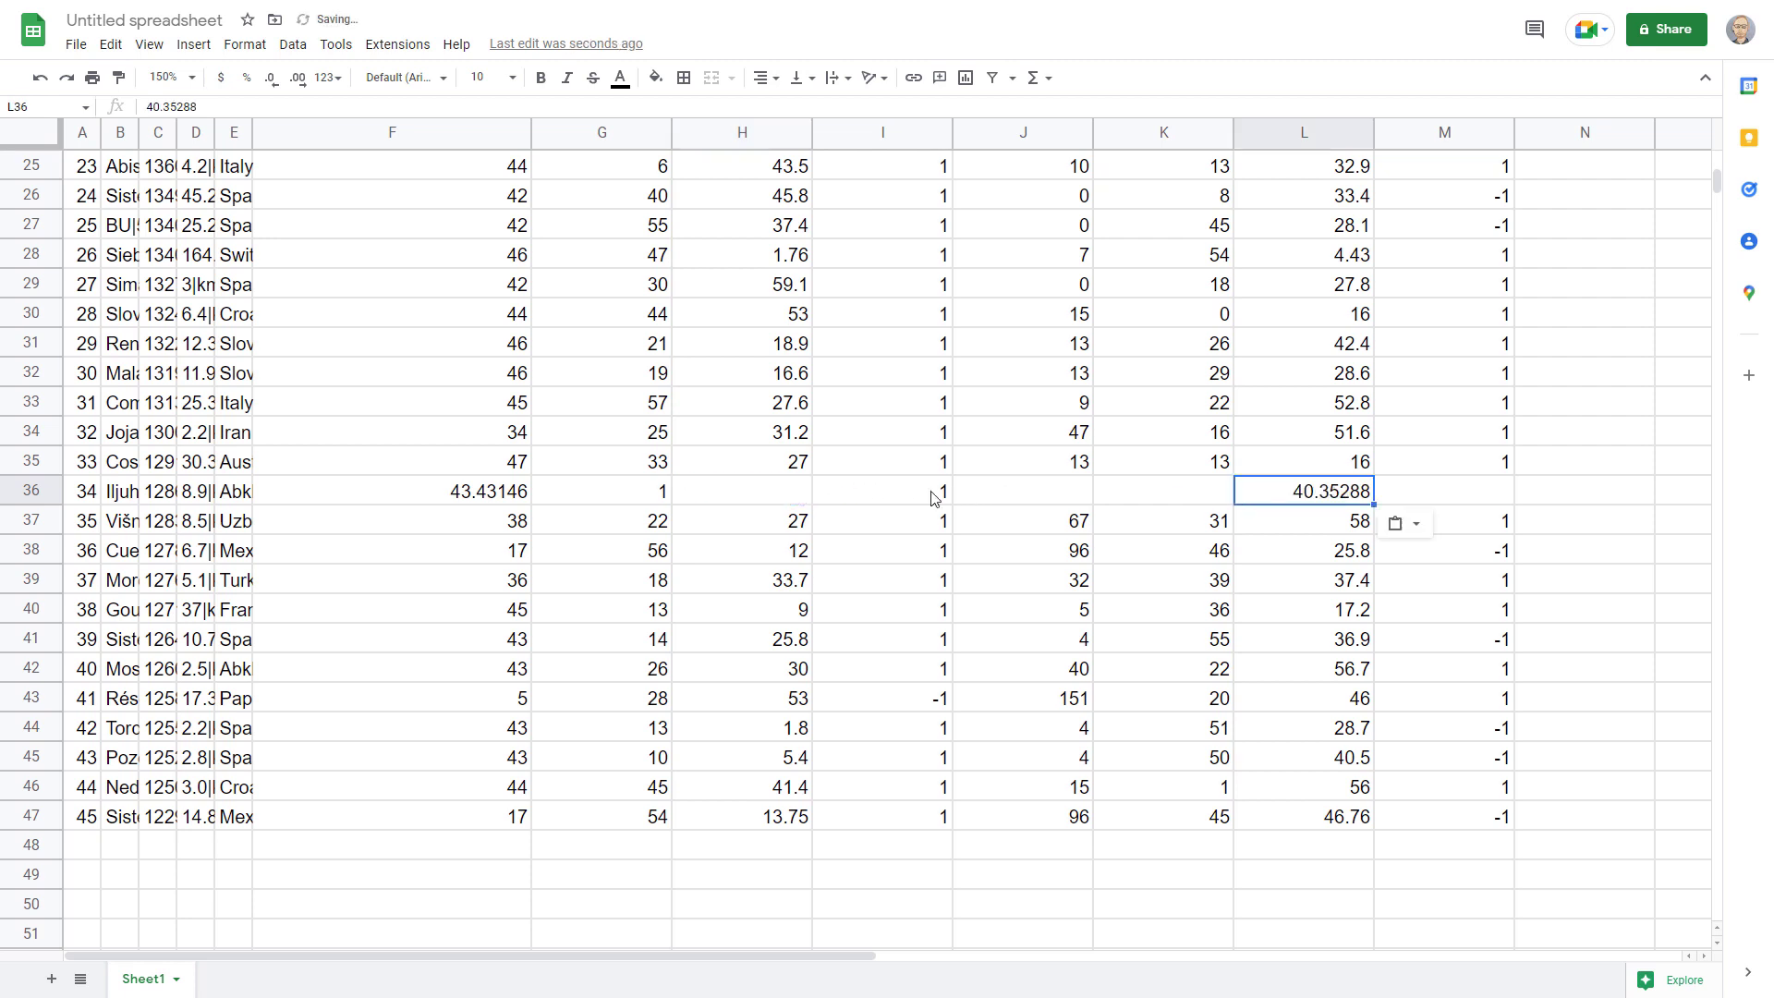
click(931, 499)
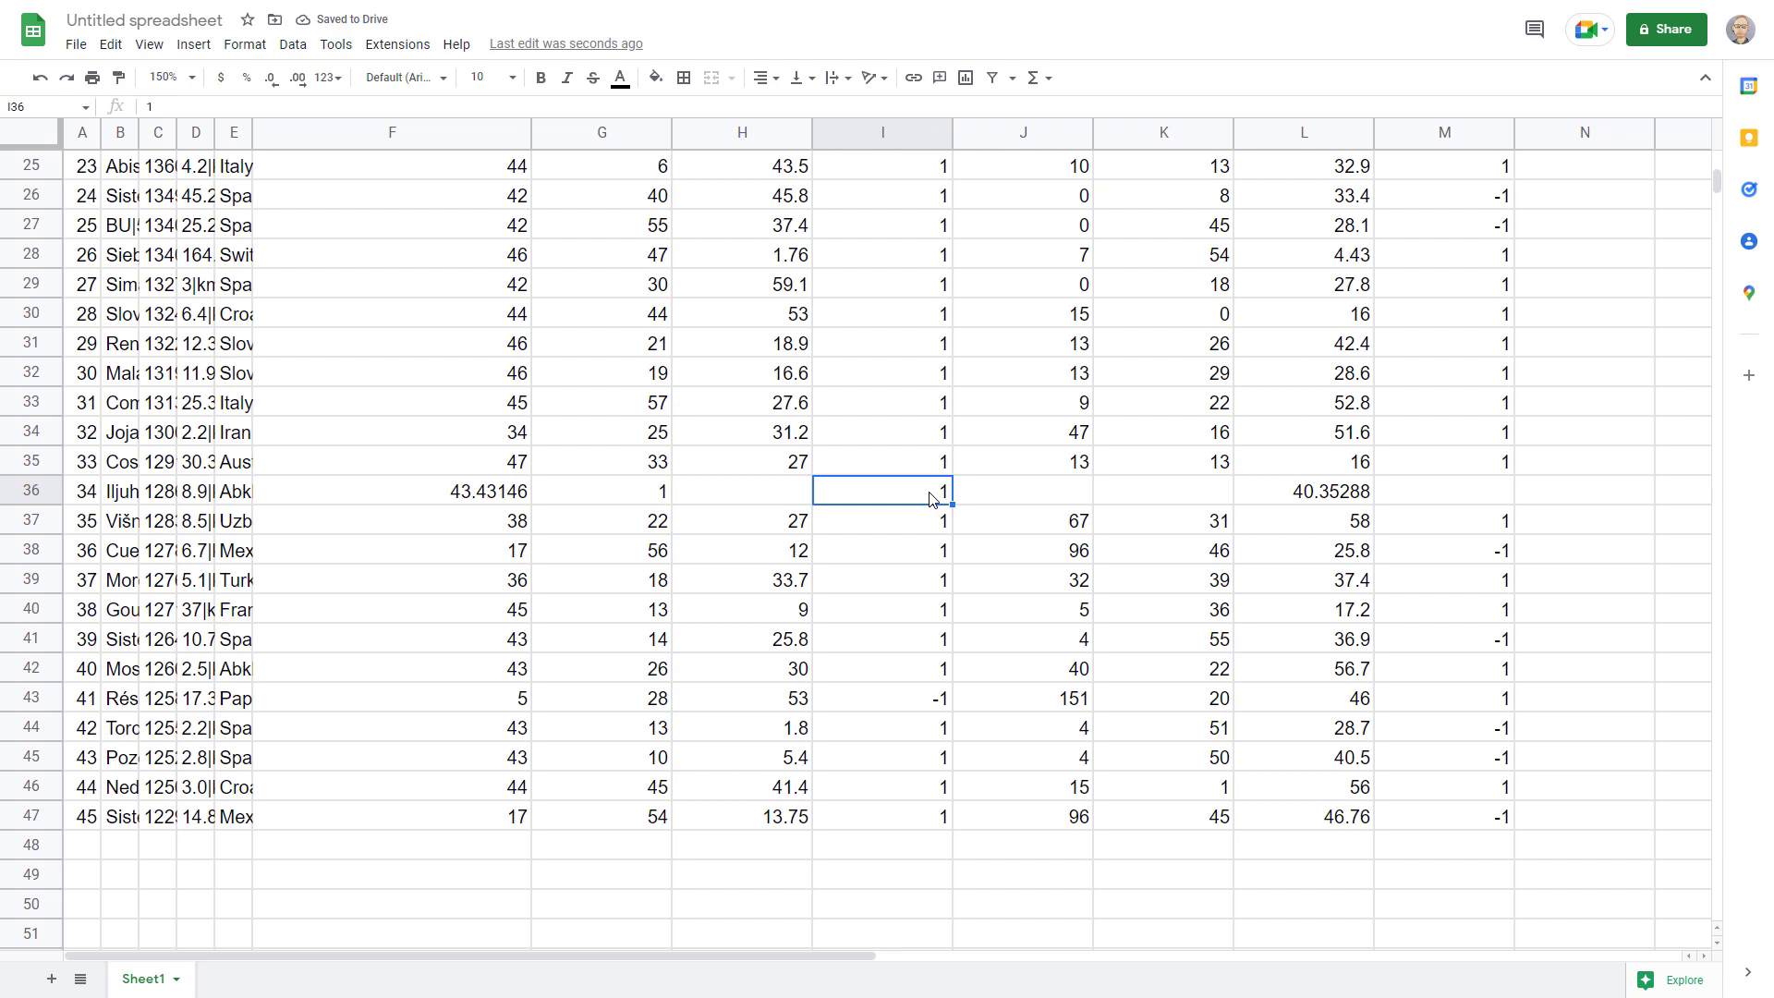
- Move row 36's hemisphere sign 1 from I36 into M36
key(ctrl+x)
click(1478, 492)
key(ctrl+v)
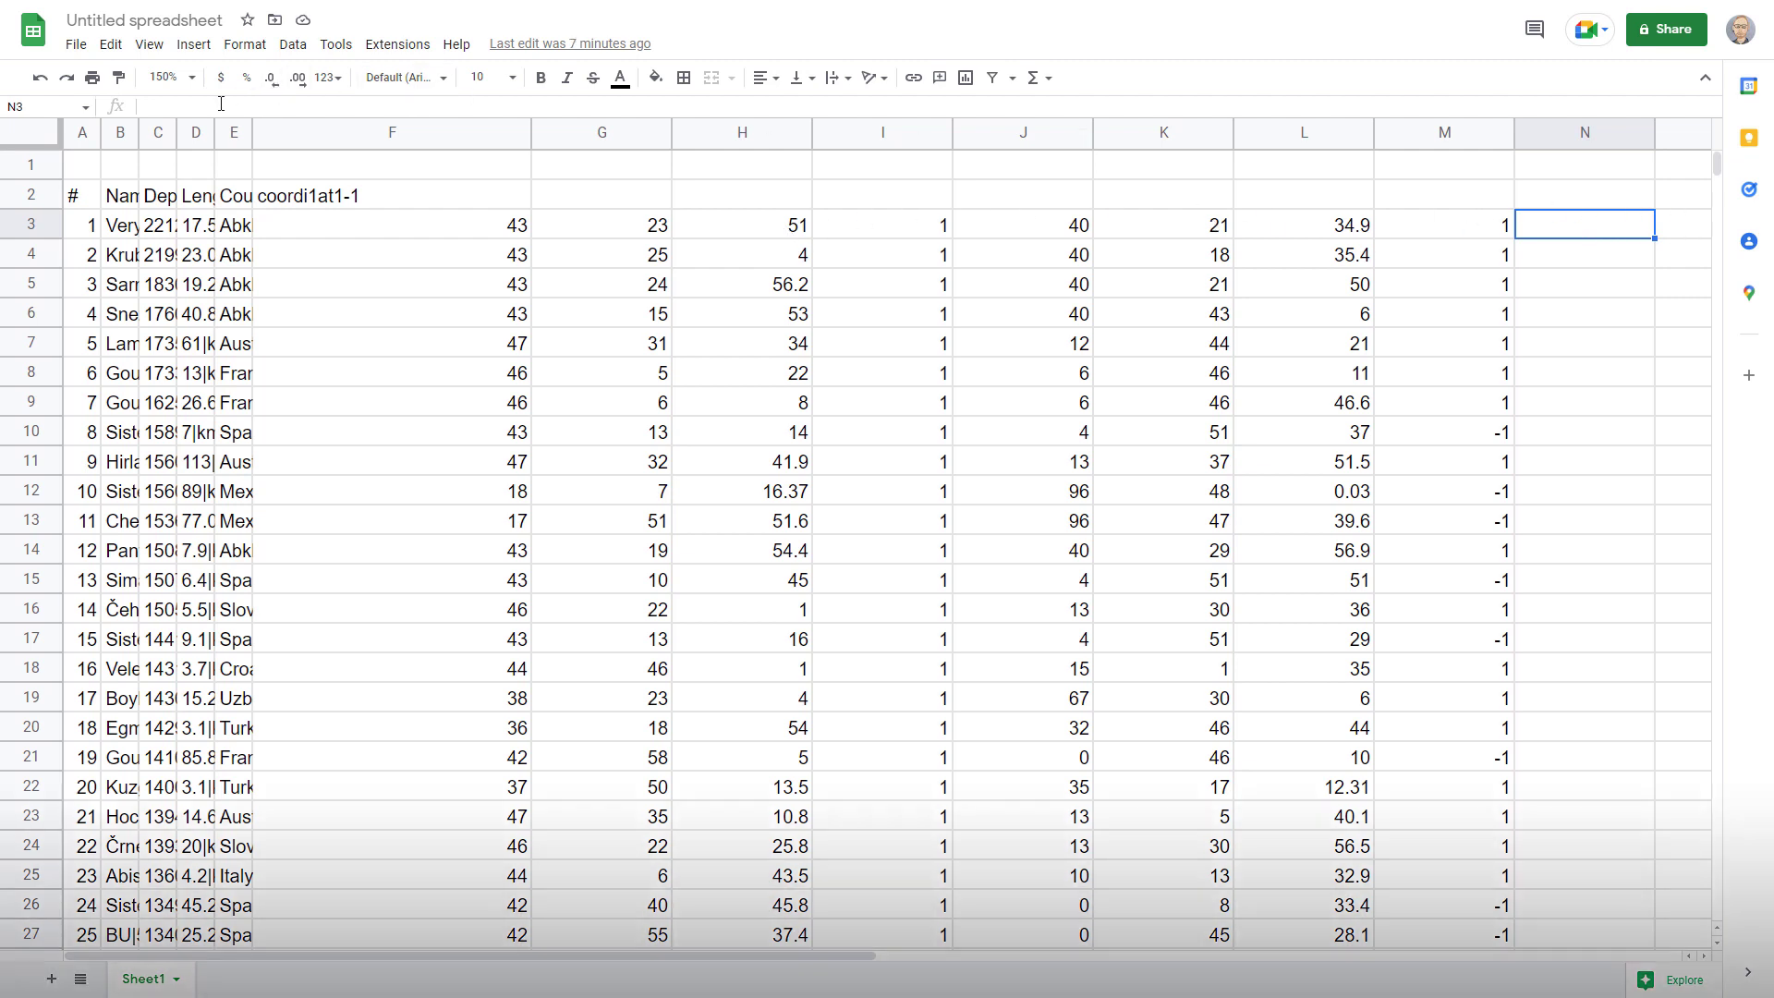
- Enter =(F3+(G3/60)+(H3/3600))*I3 in N3, giving decimal latitude 43.3975
text(=)
click(495, 231)
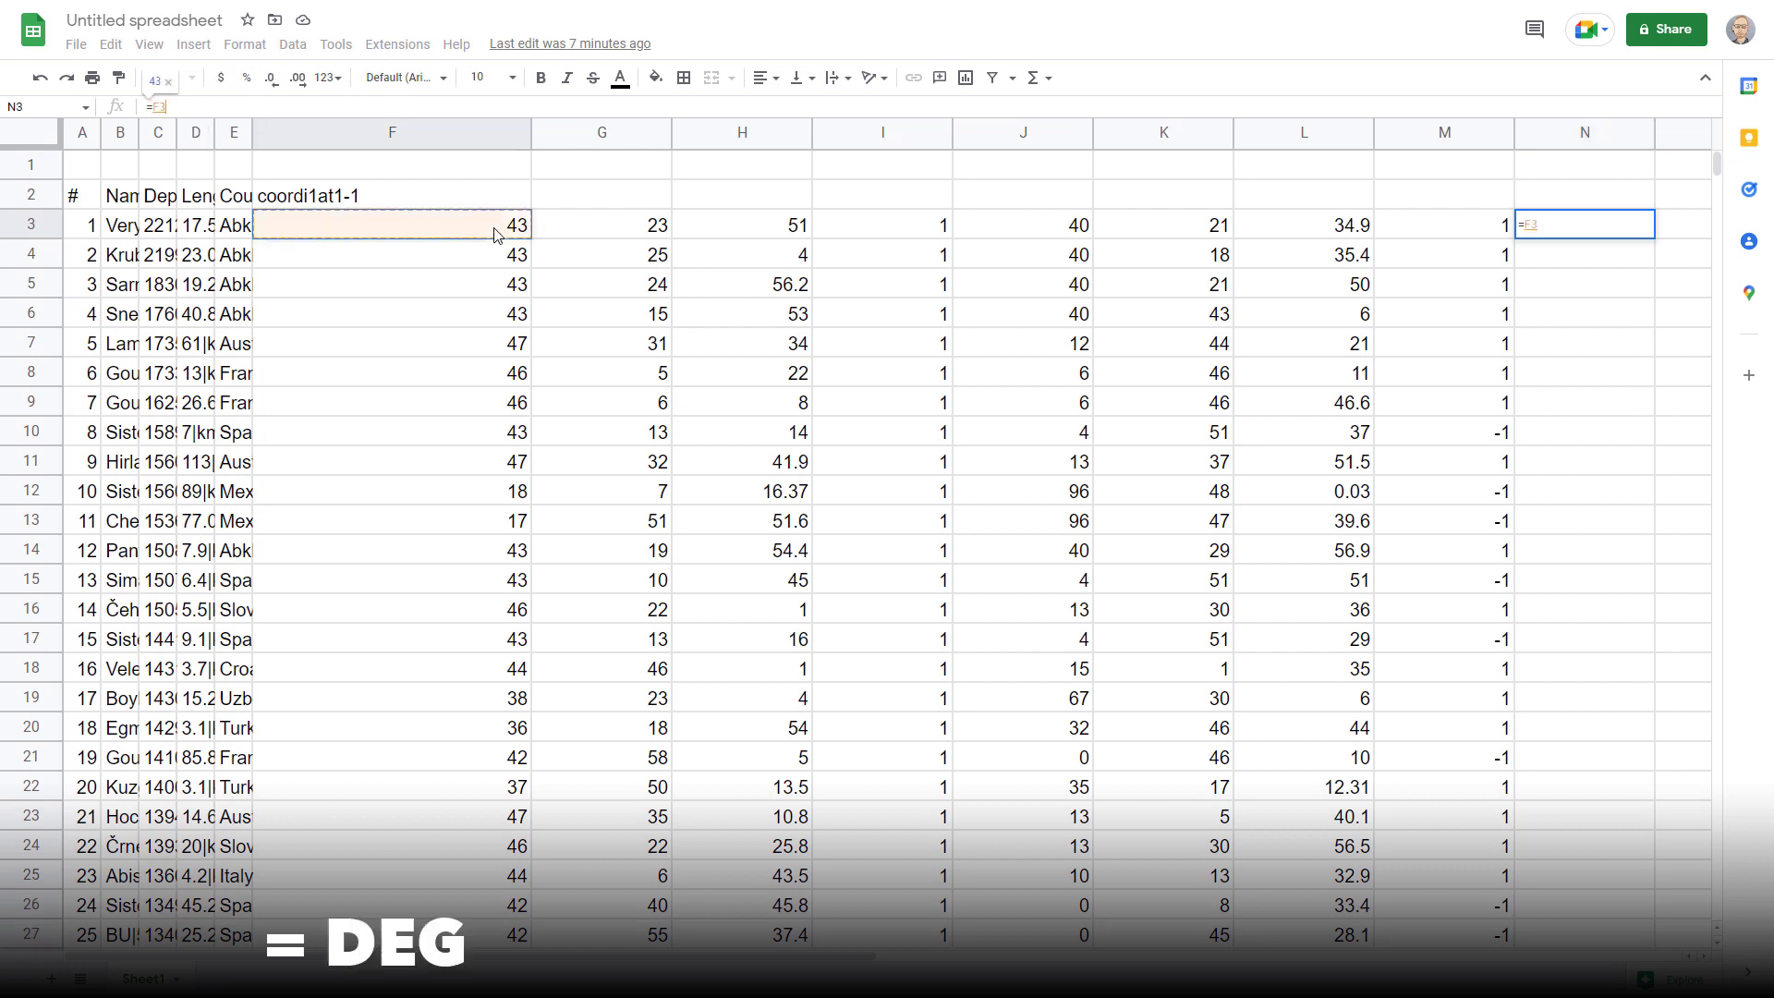
text(+()
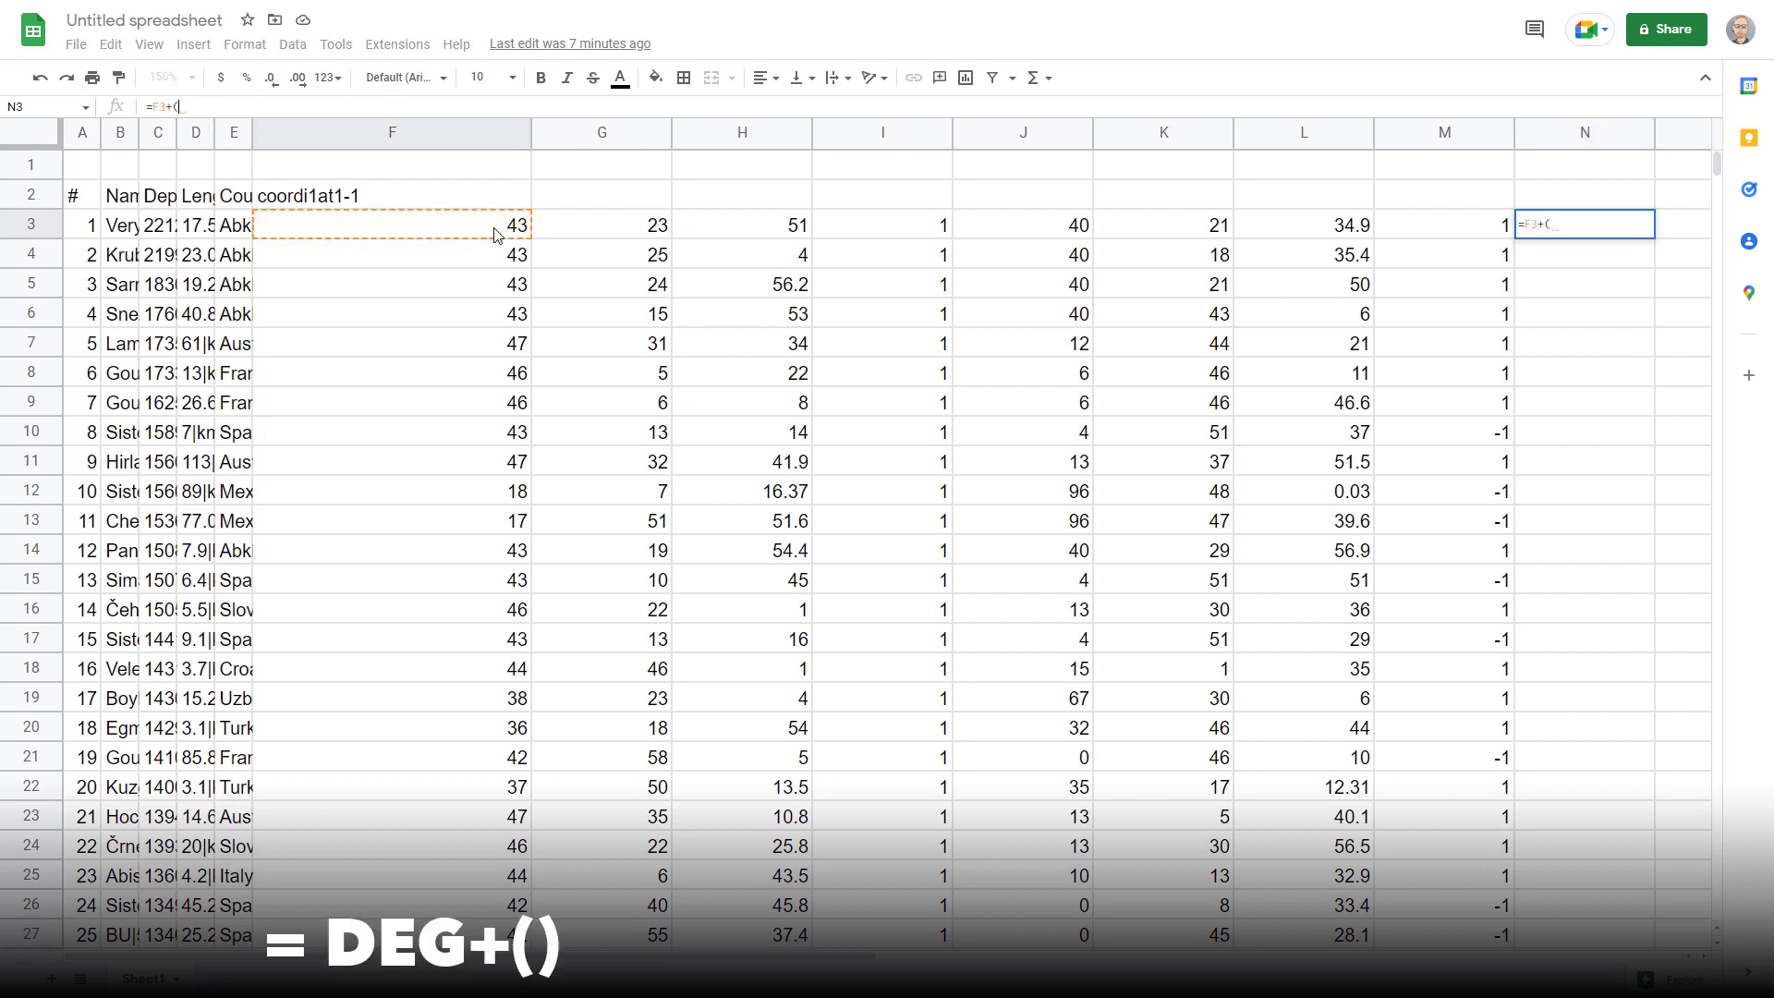
click(617, 229)
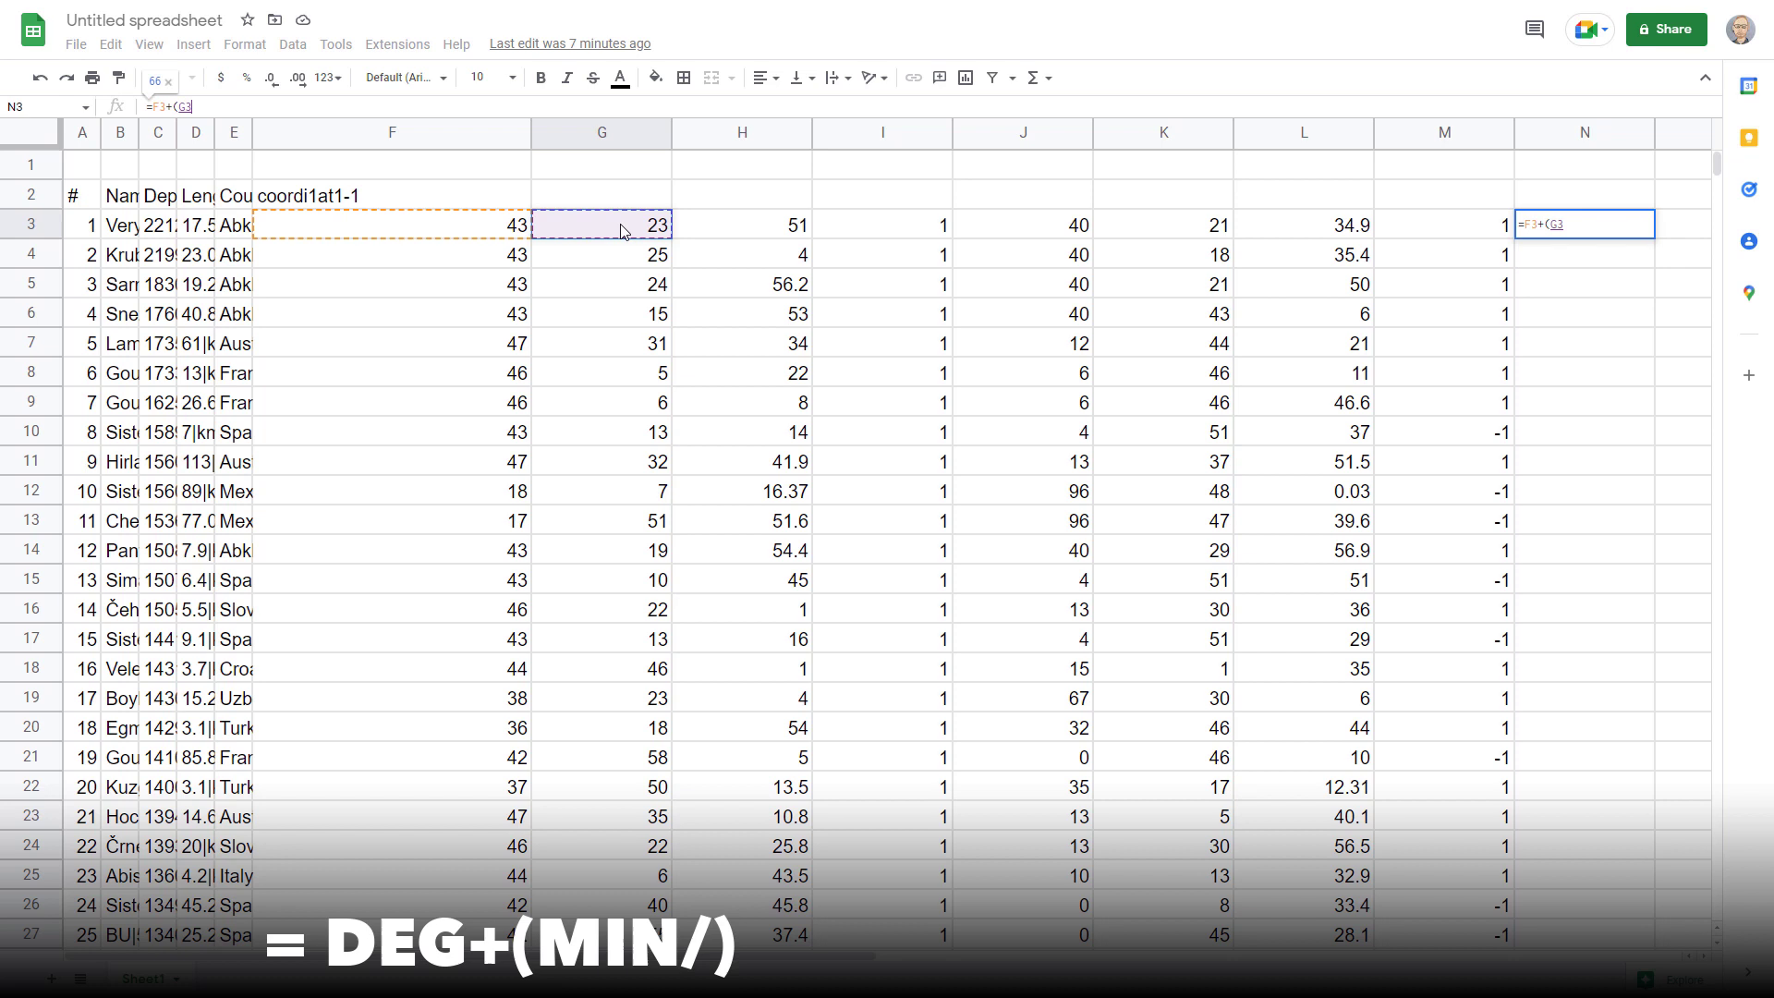
text(/60)
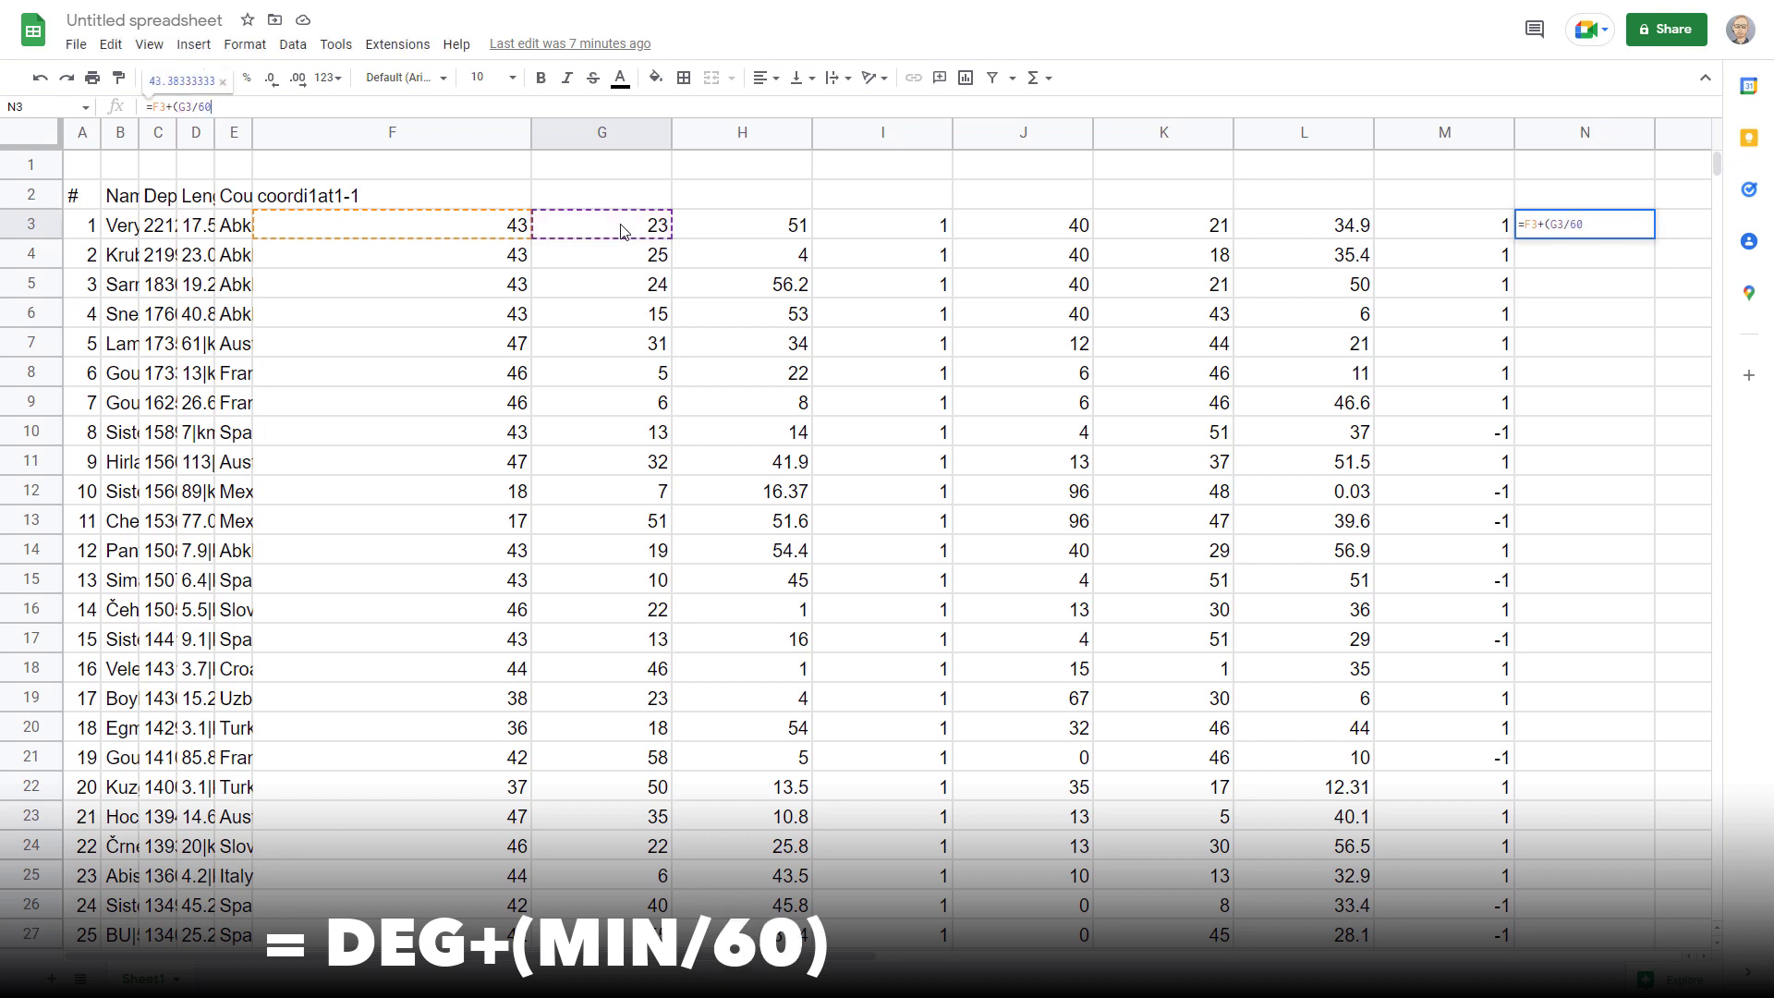
text()+()
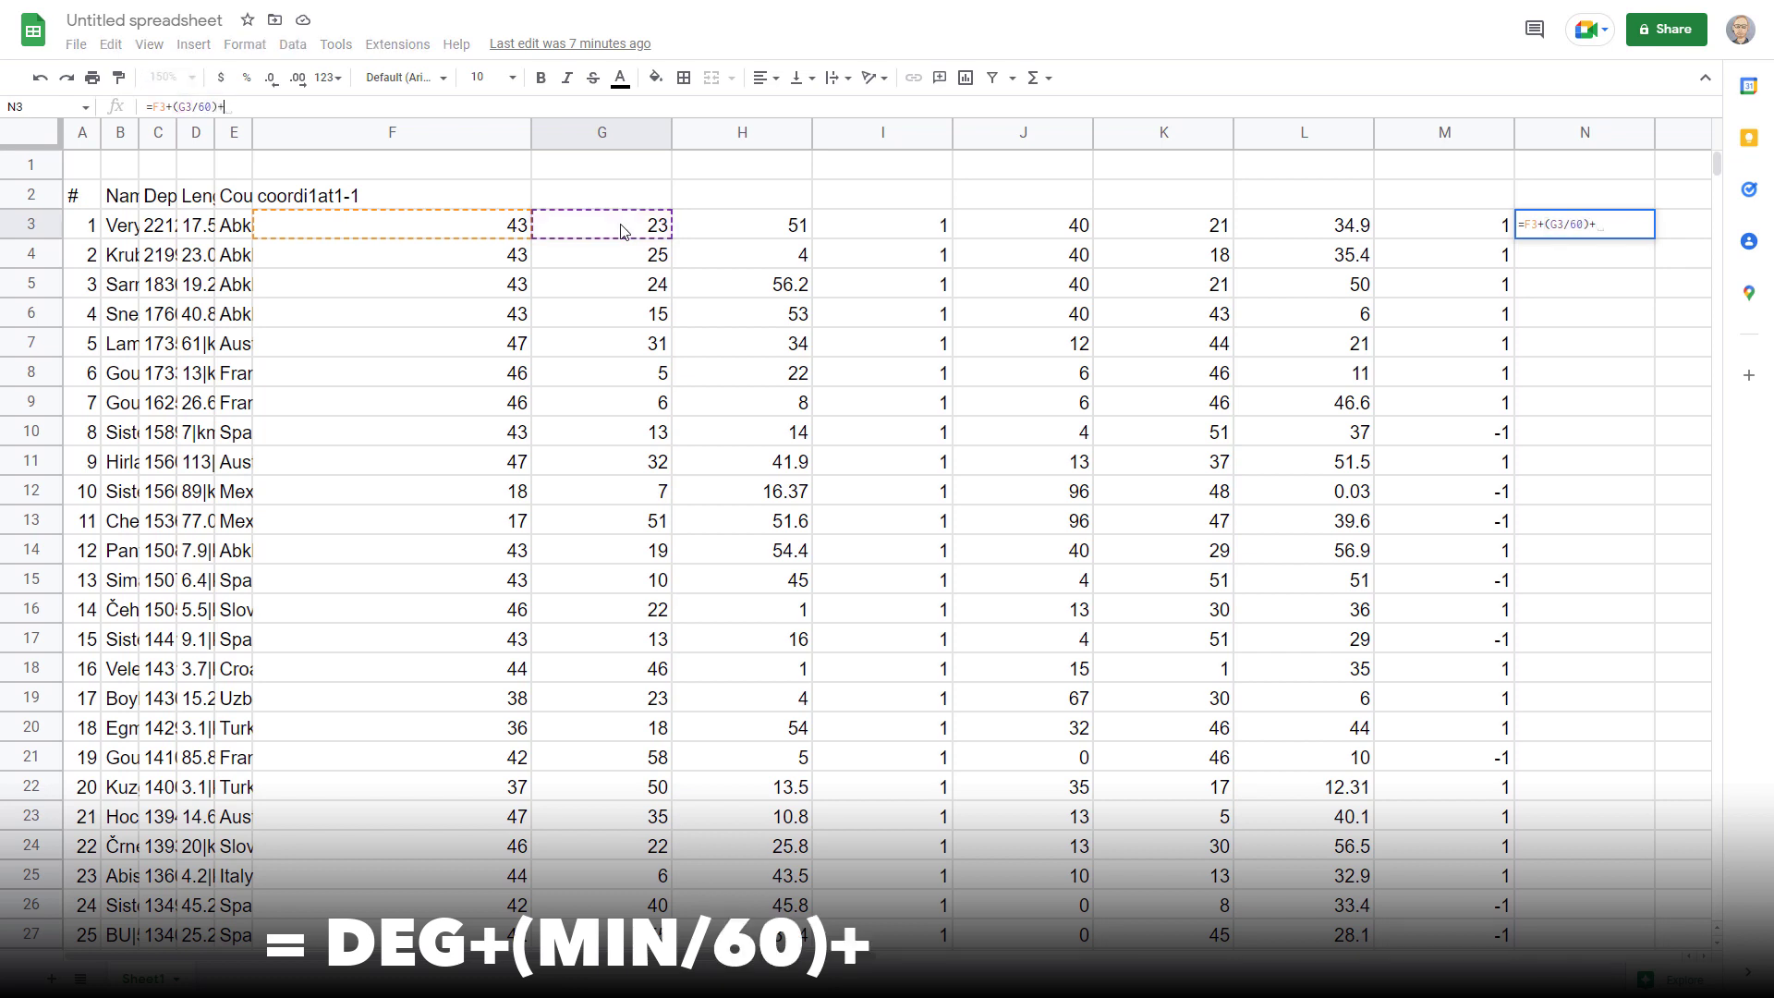
click(739, 229)
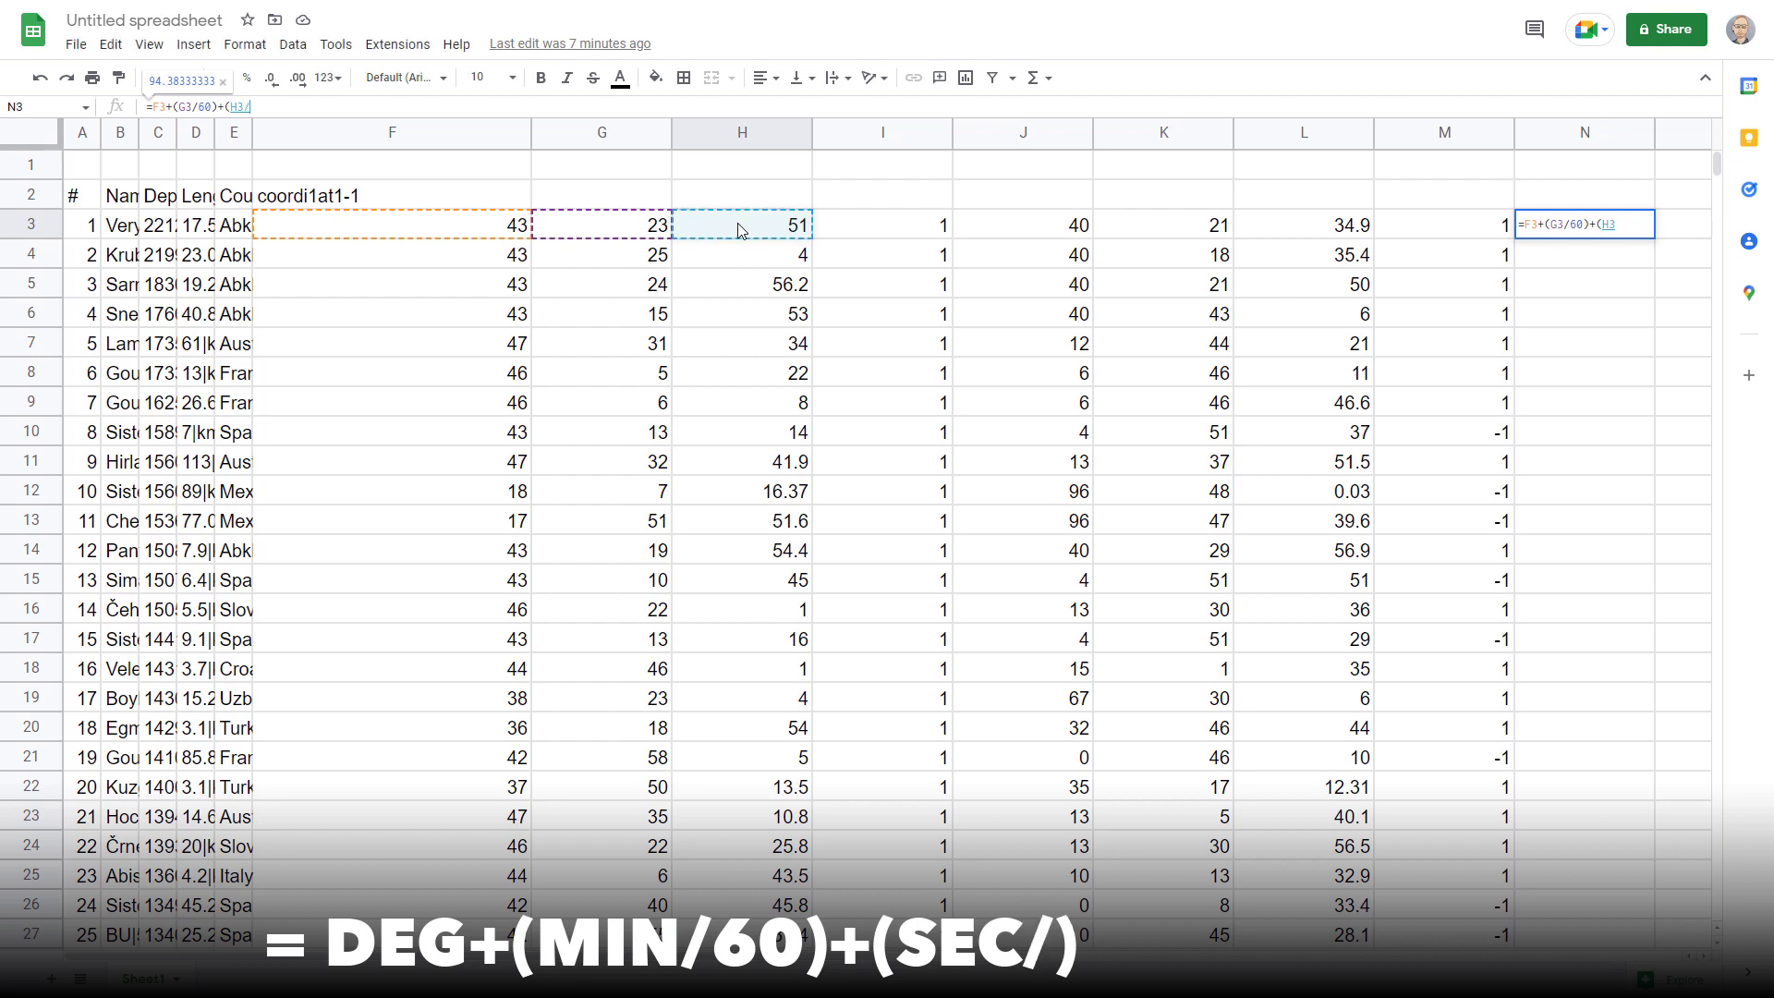
text(/3600)
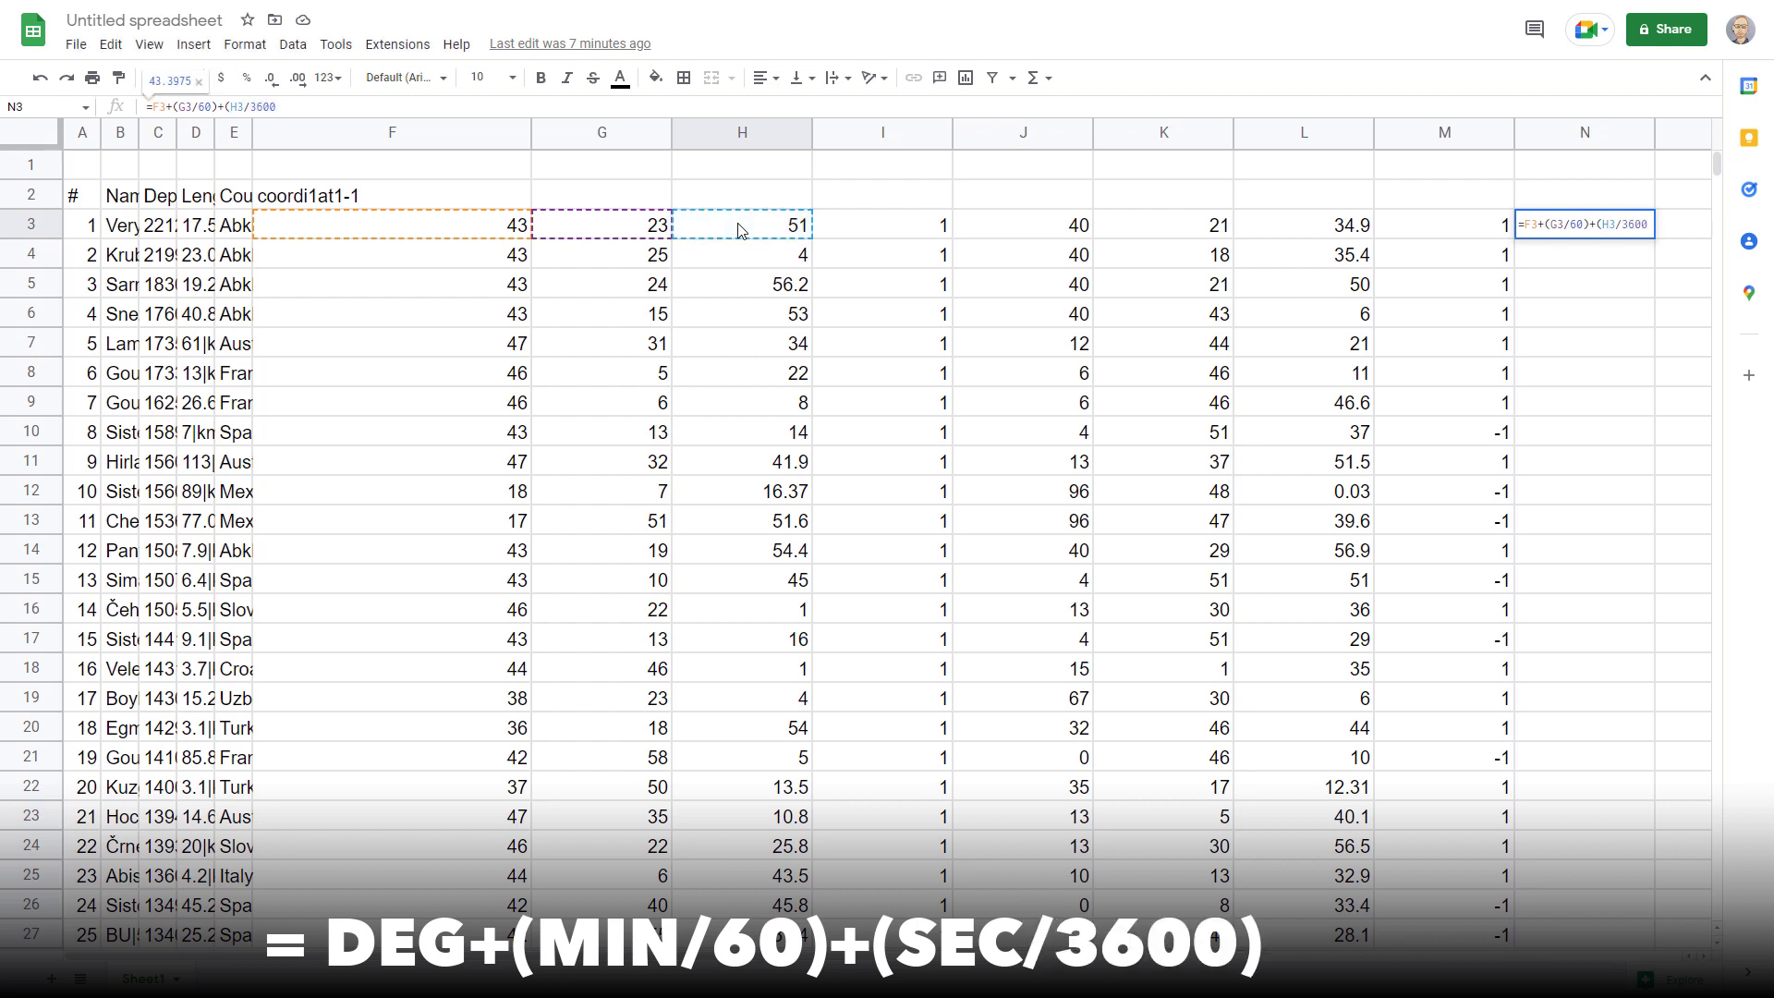
text())
click(153, 107)
text(()
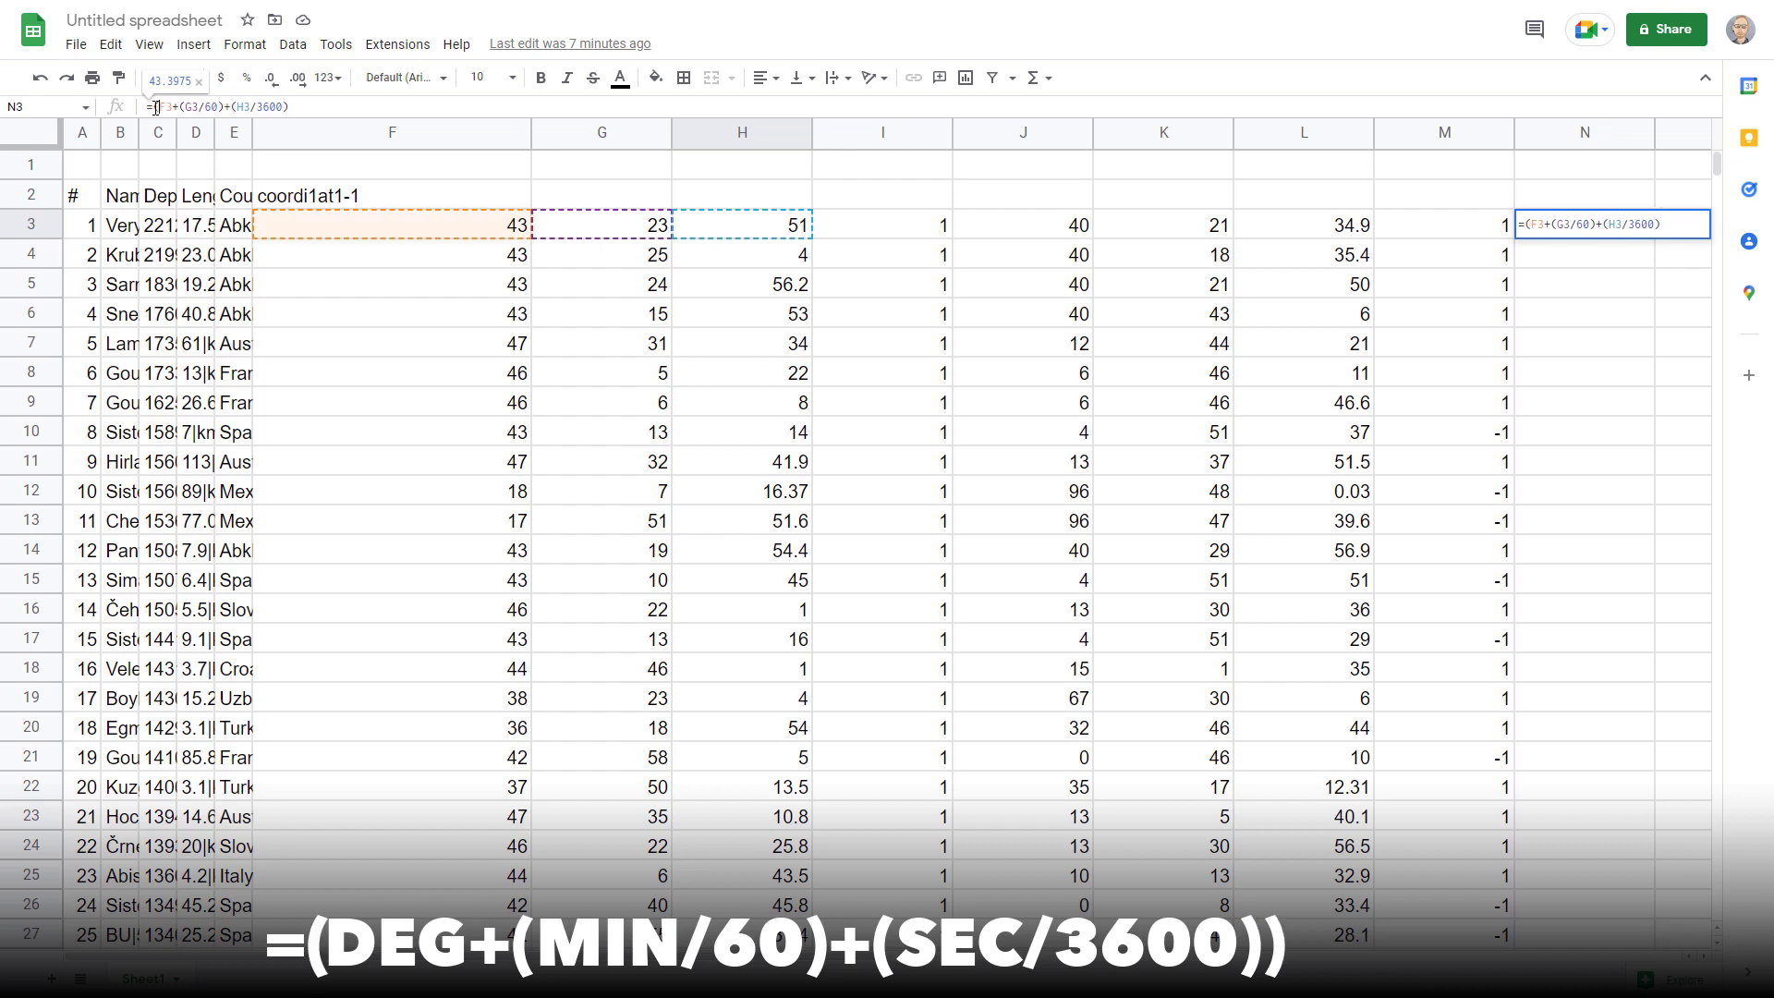
click(315, 108)
text()*)
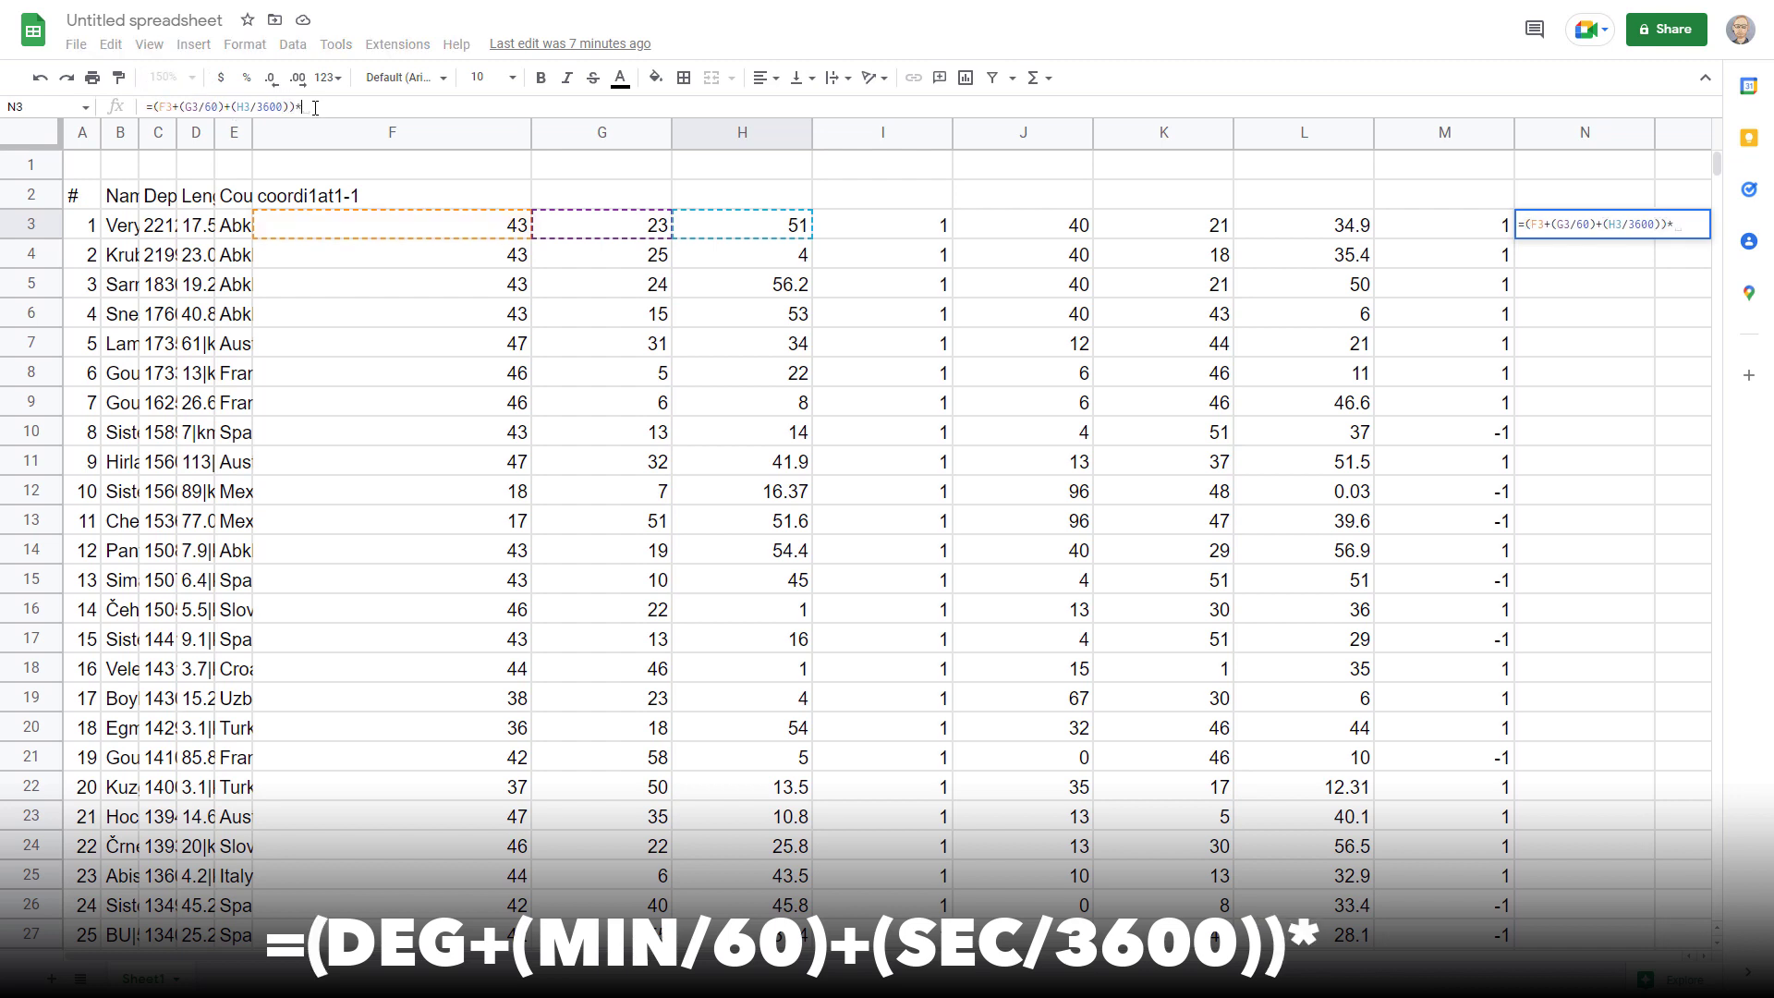
click(854, 231)
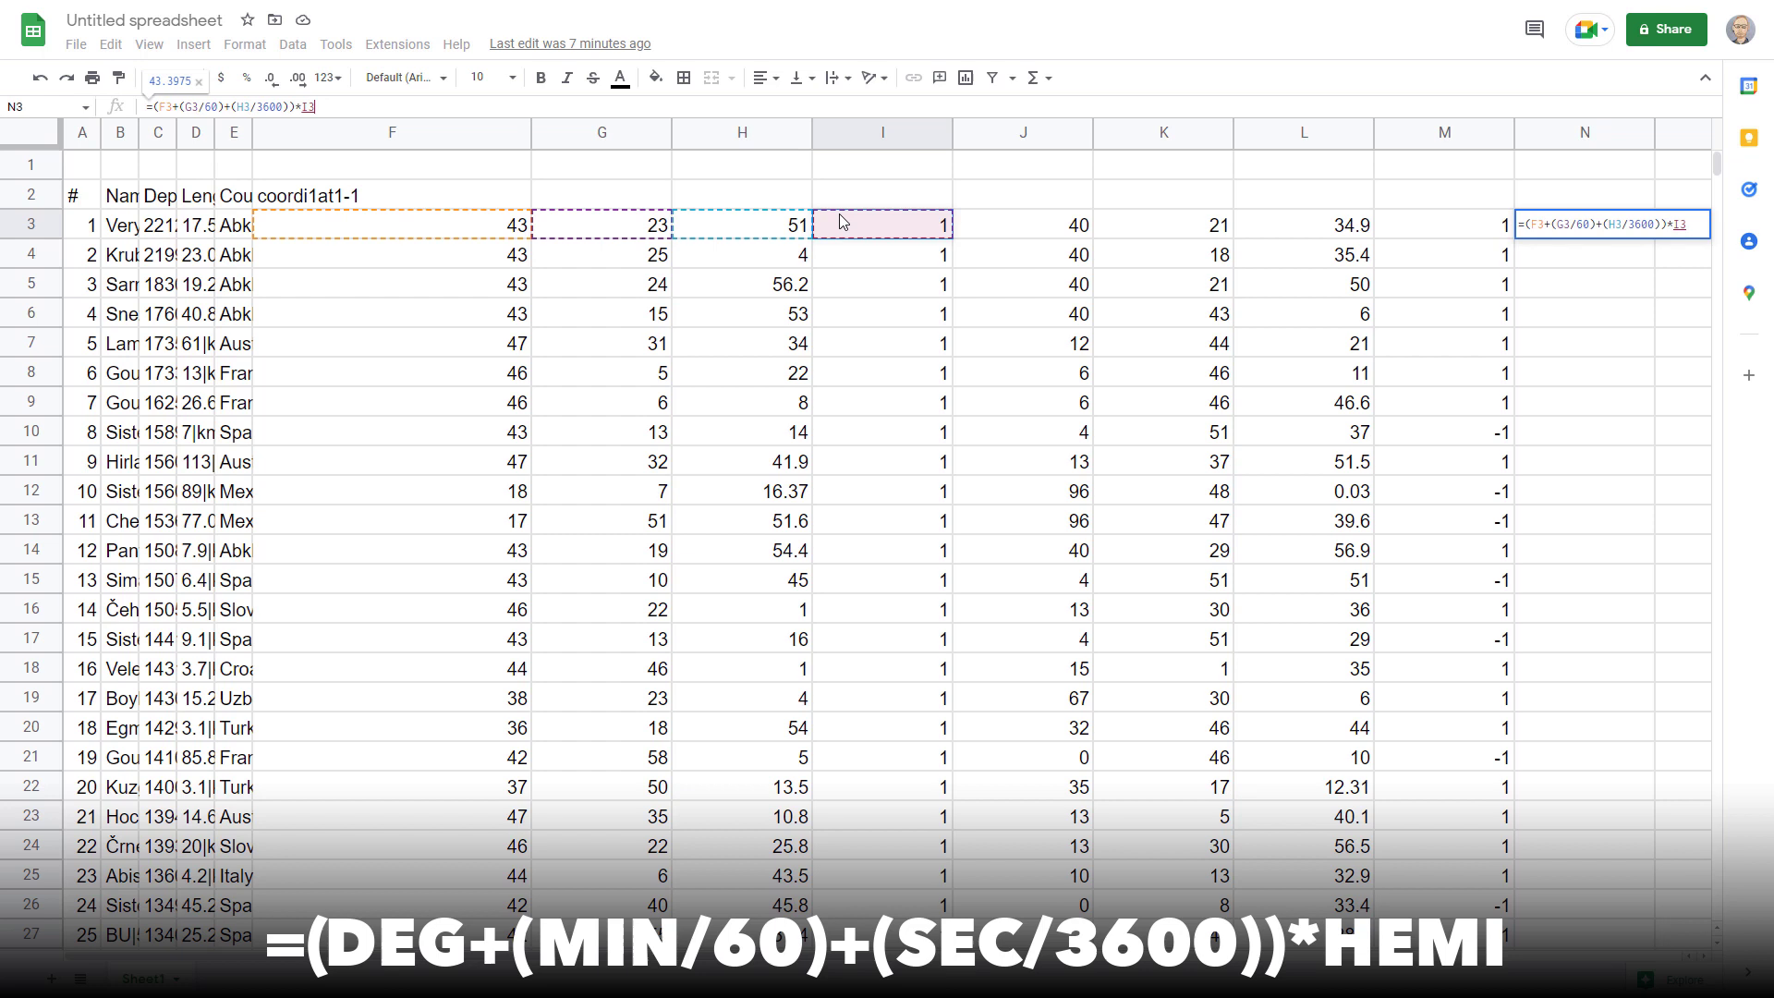
key(Return)
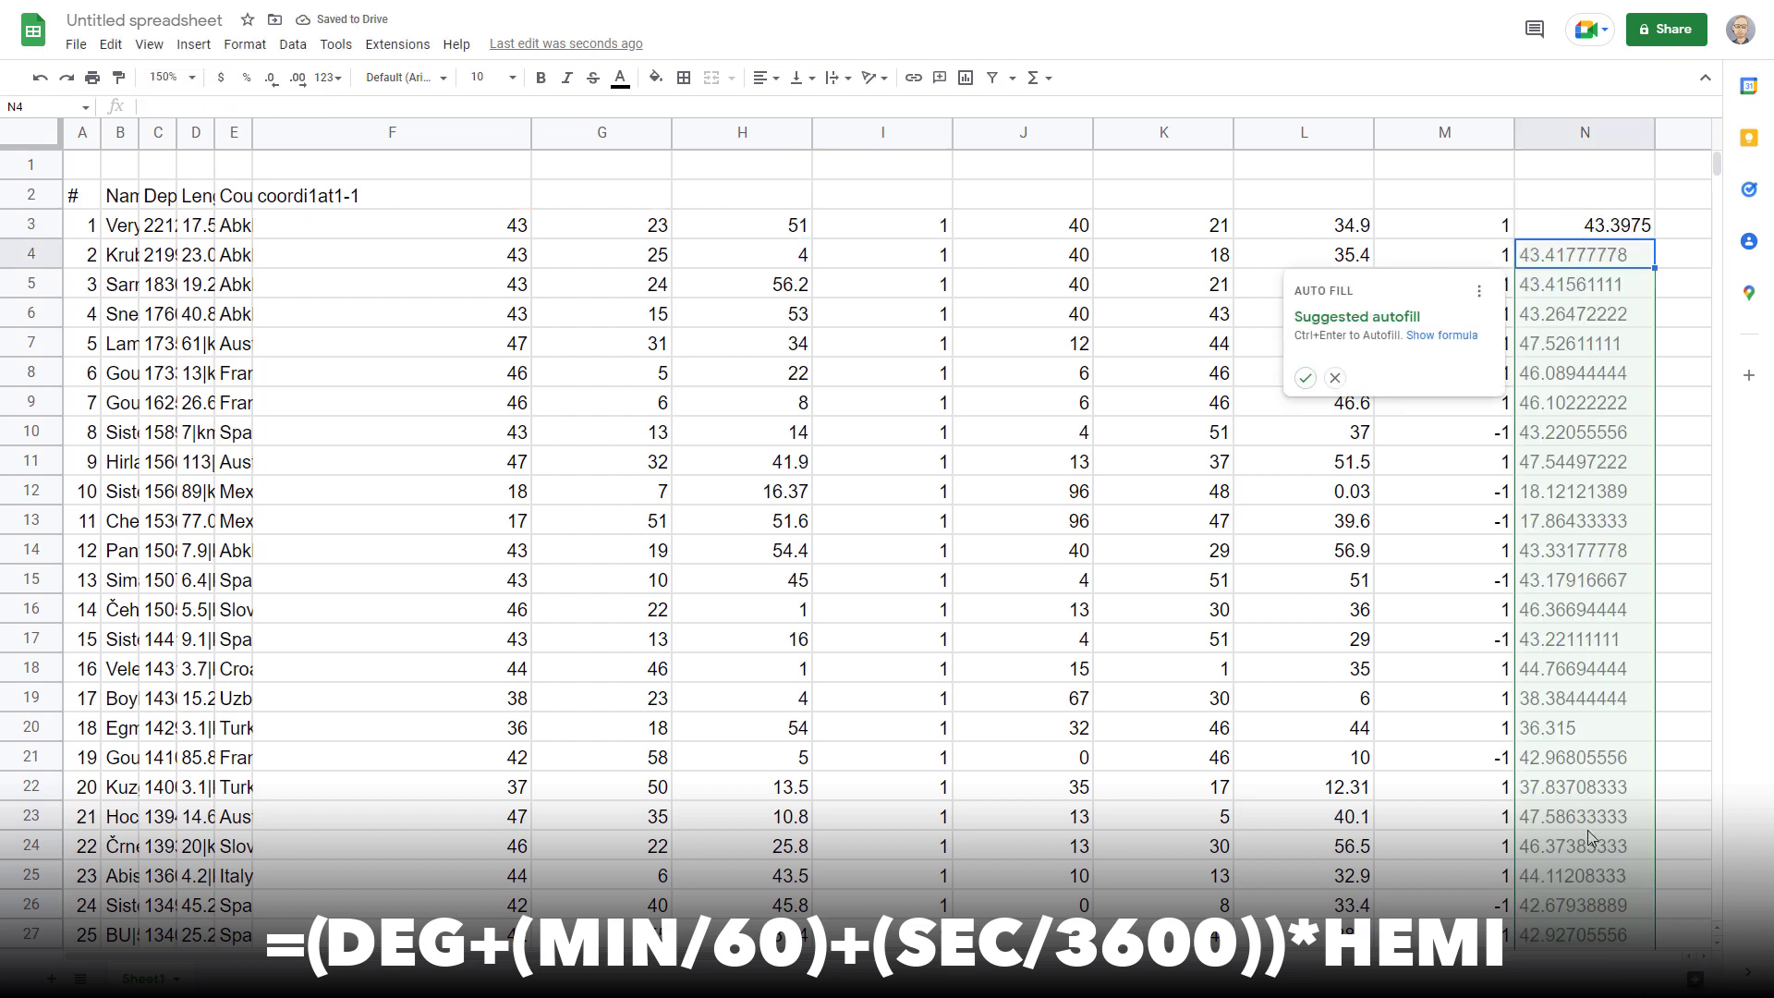
- Fill latitudes down column N and build the longitude formula =(J3+(K3/60)+(L3/3600))*M3 in O3
click(1304, 379)
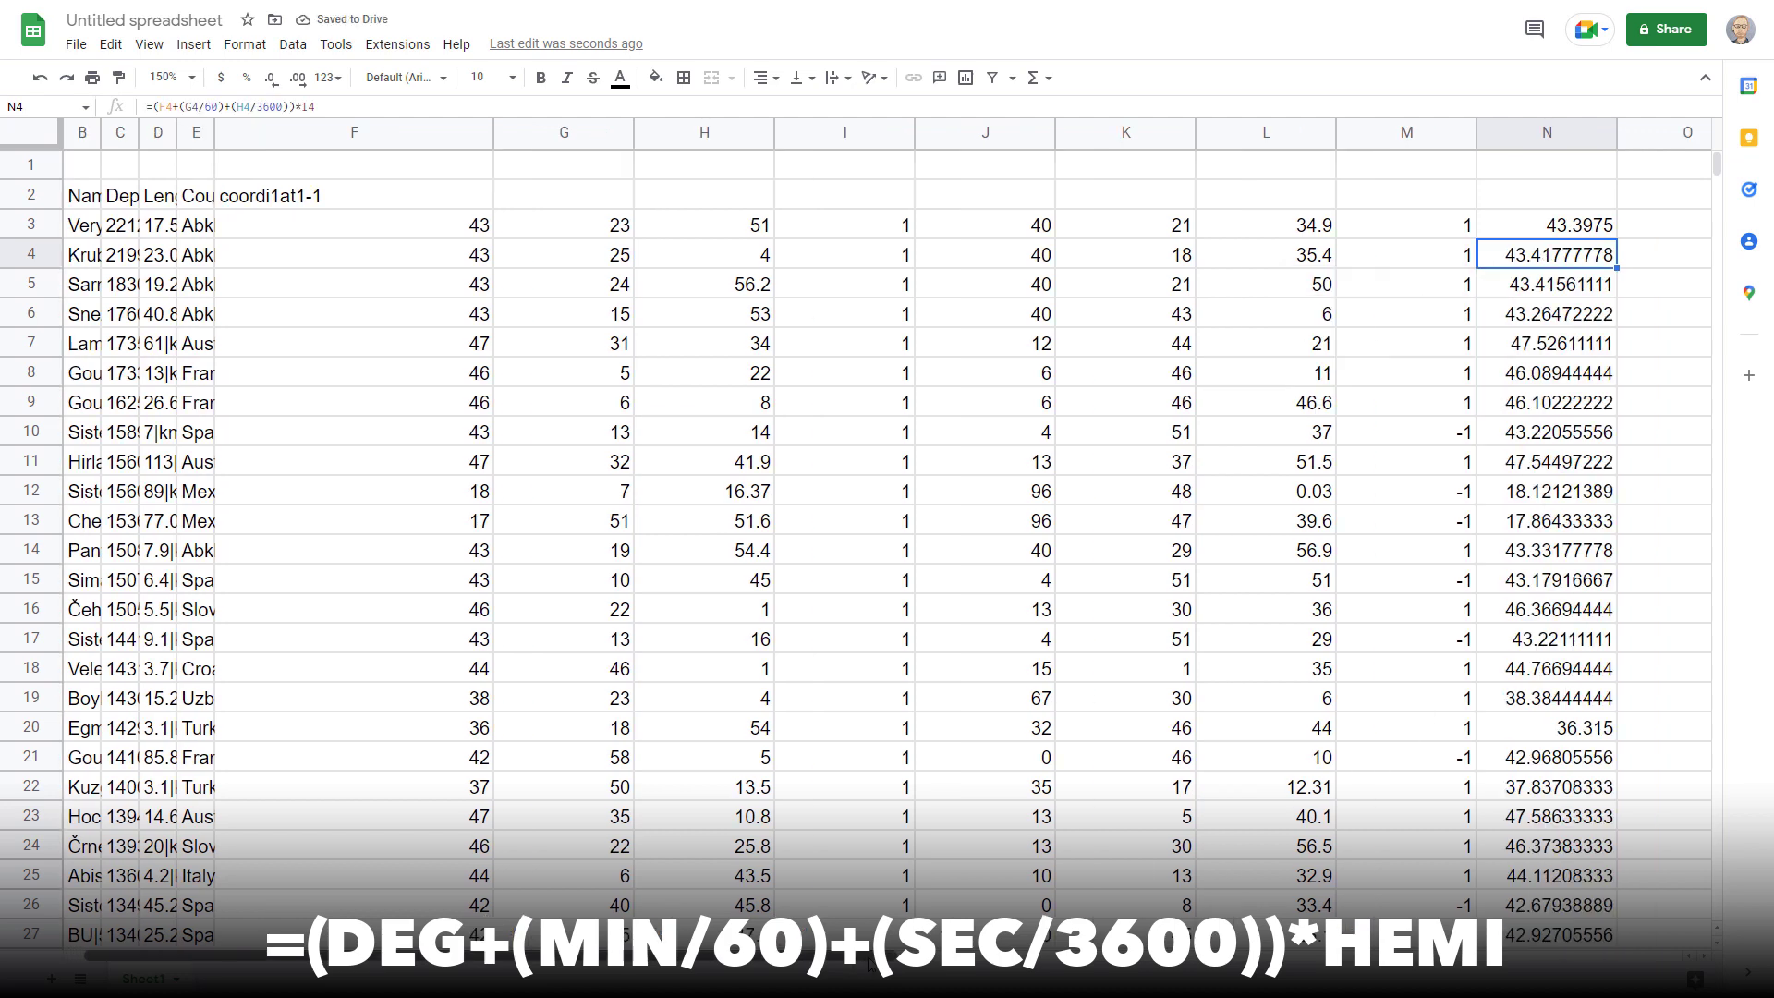
scroll(1379, 497, right, 2)
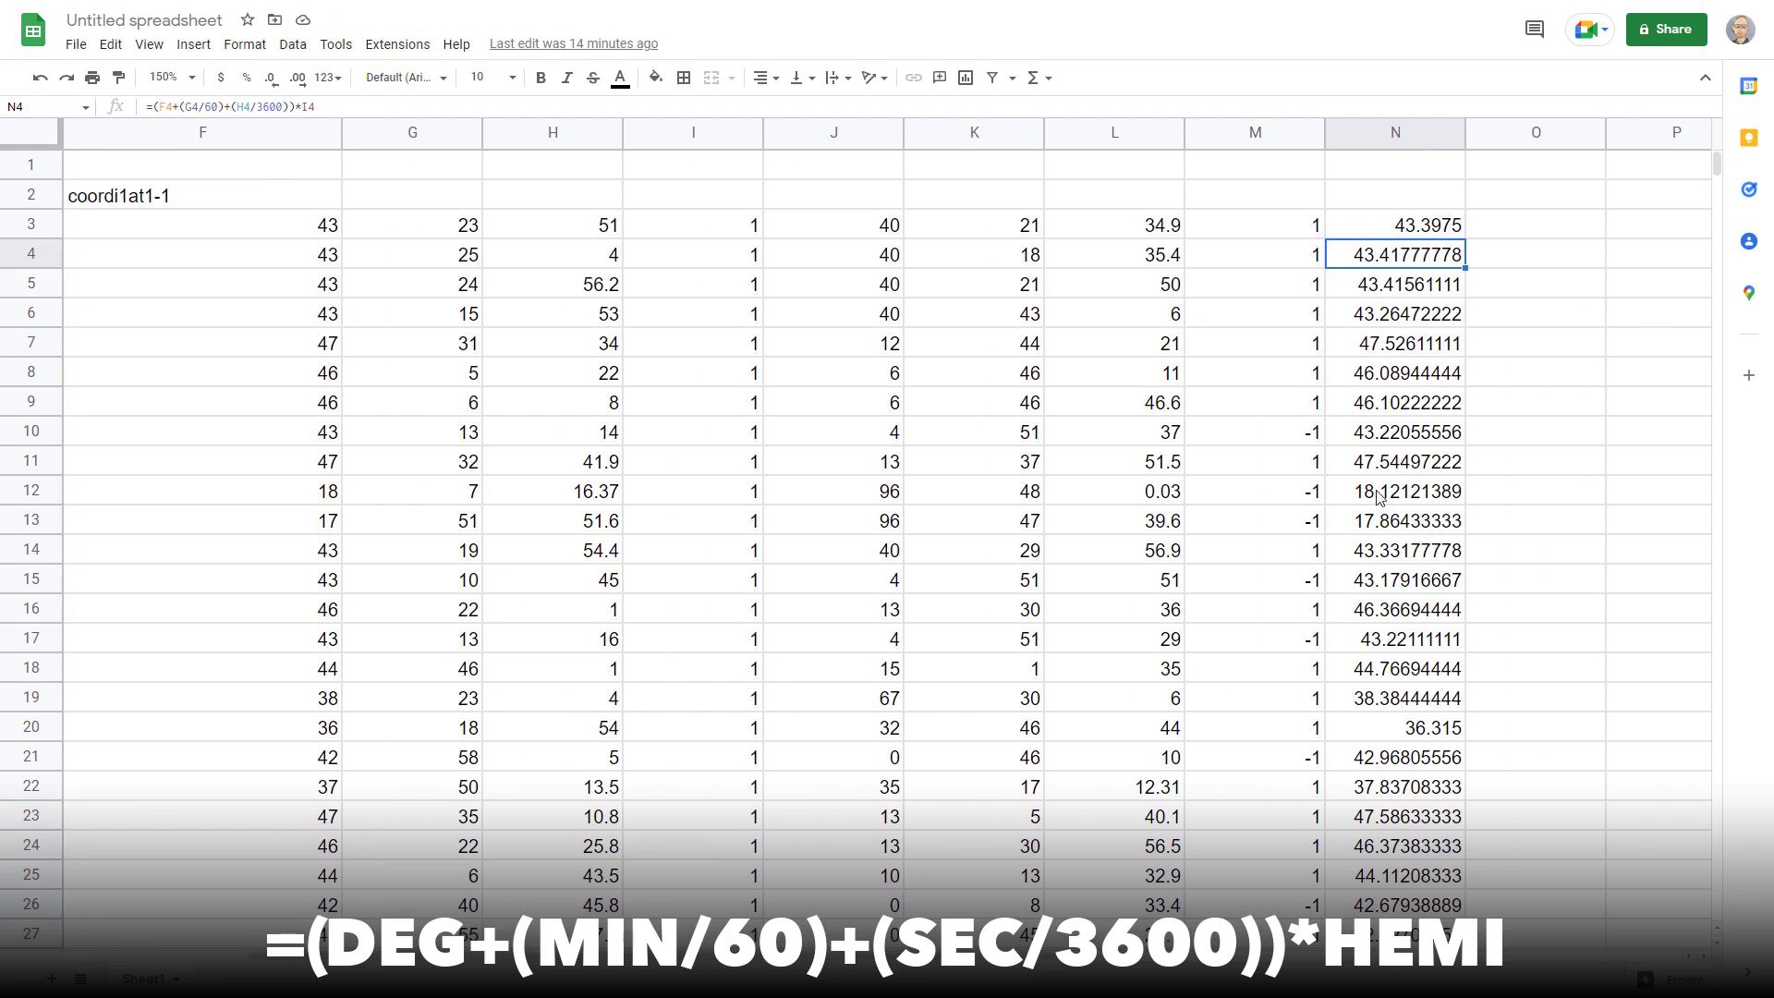
click(1509, 231)
text(=)
key(Left)
key(Left)
key(Left)
key(Left)
key(Left)
text(+)
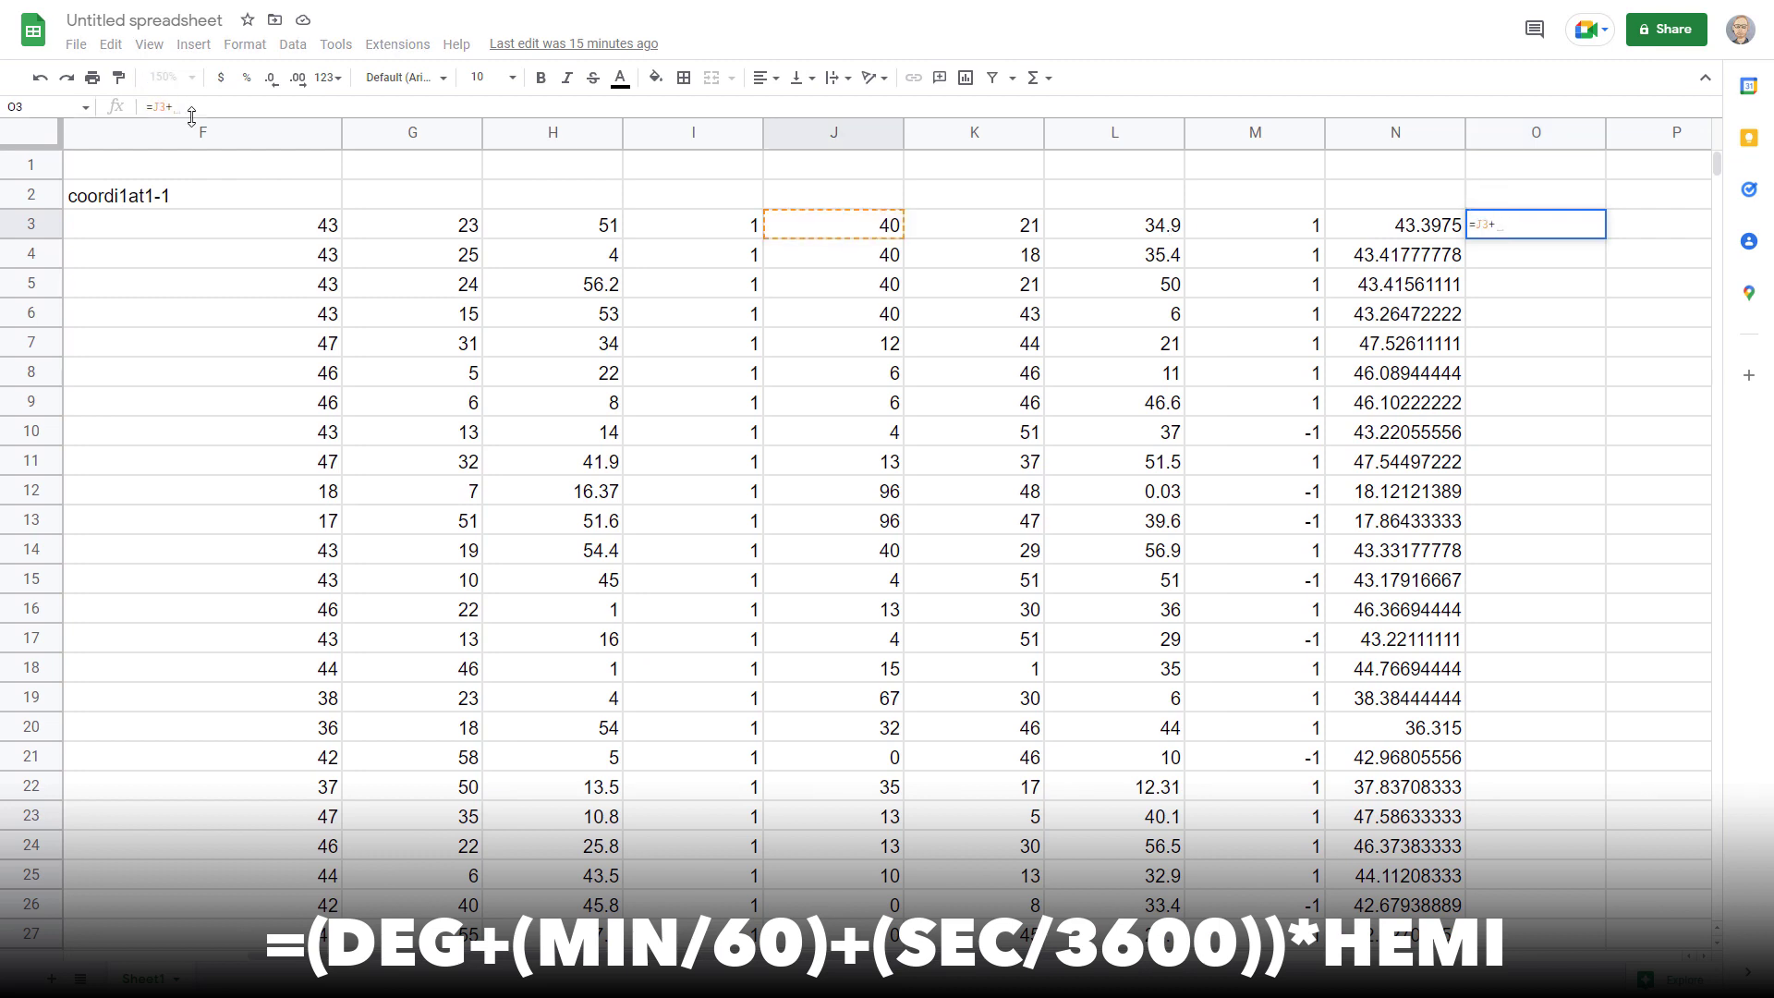
text(()
key(Left)
key(Left)
key(Left)
key(Left)
text(/60)+)
key(Left)
key(Left)
key(Left)
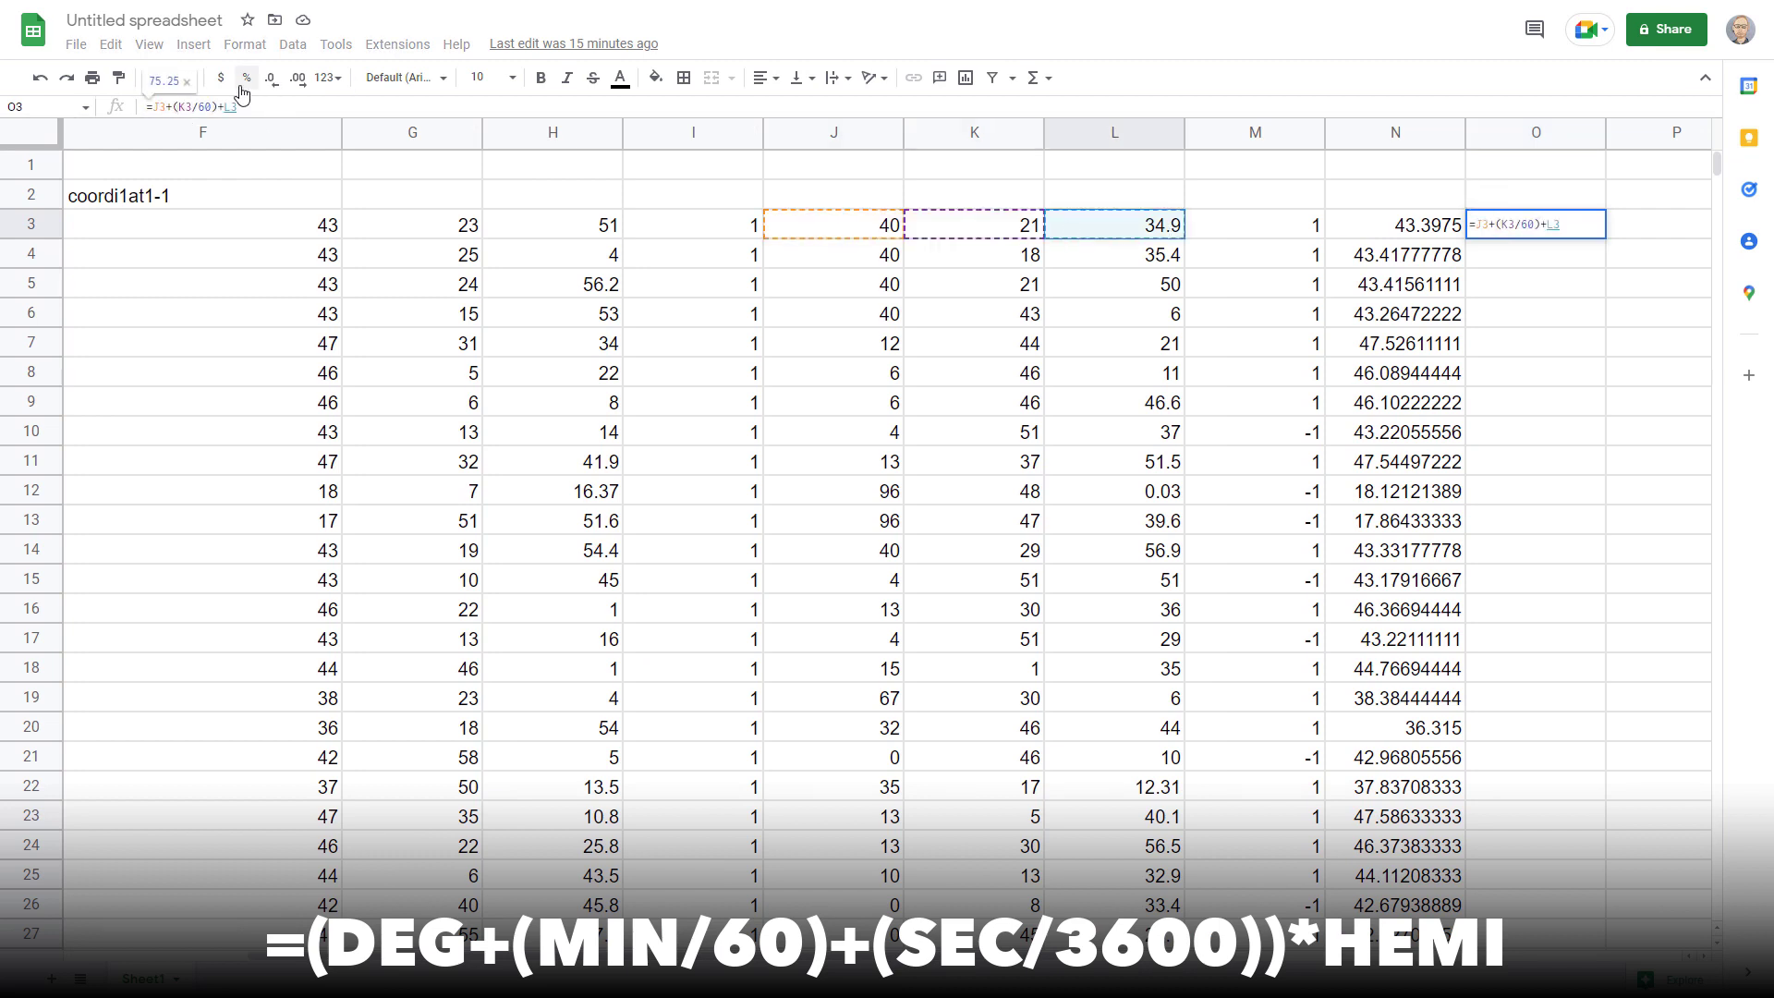
click(226, 107)
text(()
click(151, 107)
text(()
click(292, 108)
text(/3600))*M3)
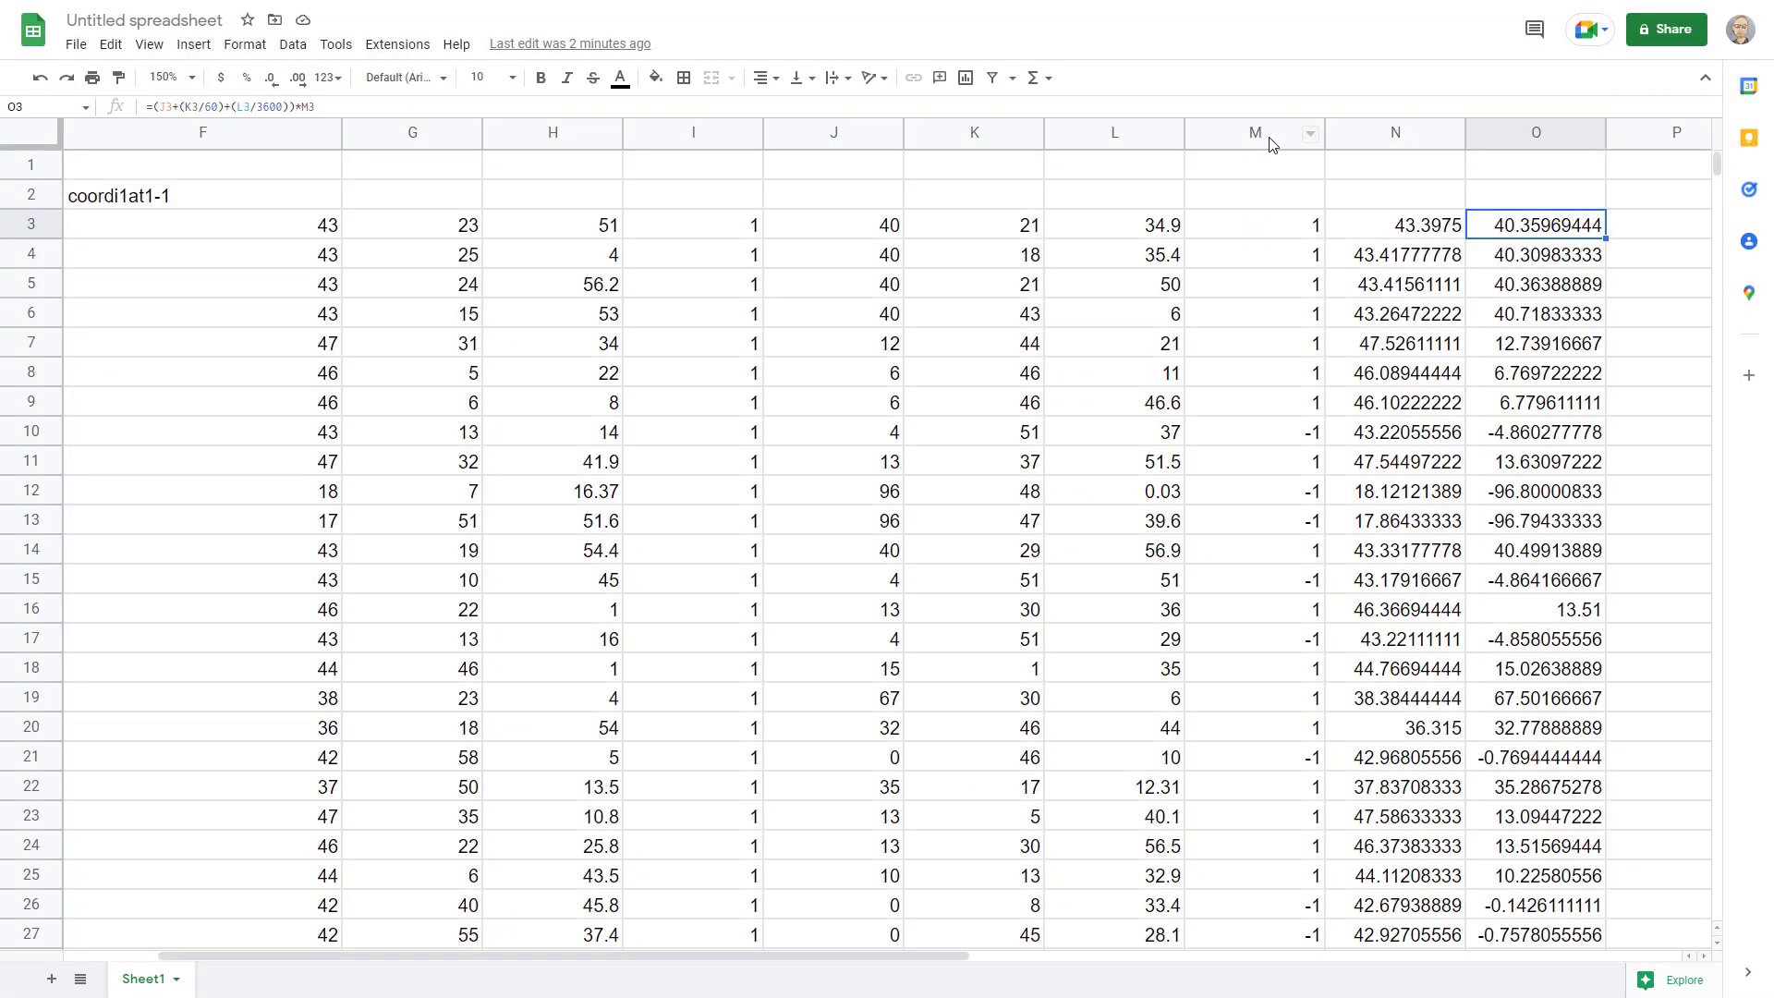
- Undo an accidental clearing of columns F–M, then copy the decimal coordinates in N3:O47
drag(1270, 139, 270, 130)
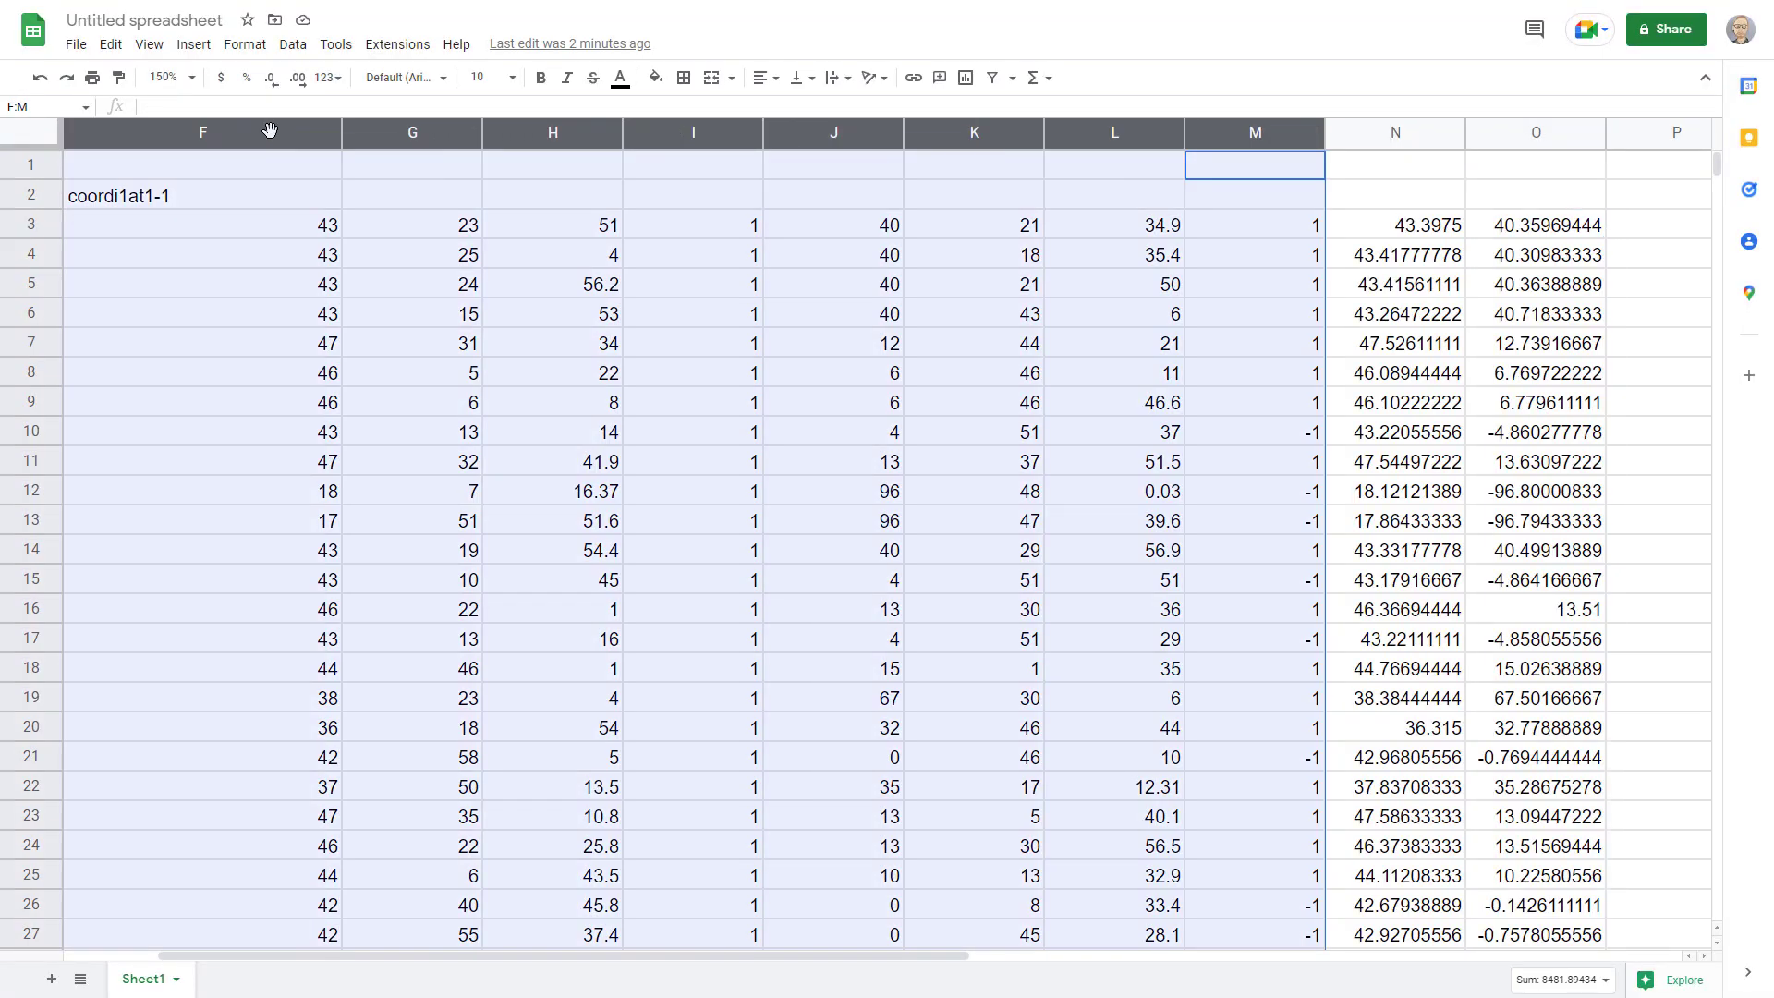
key(Delete)
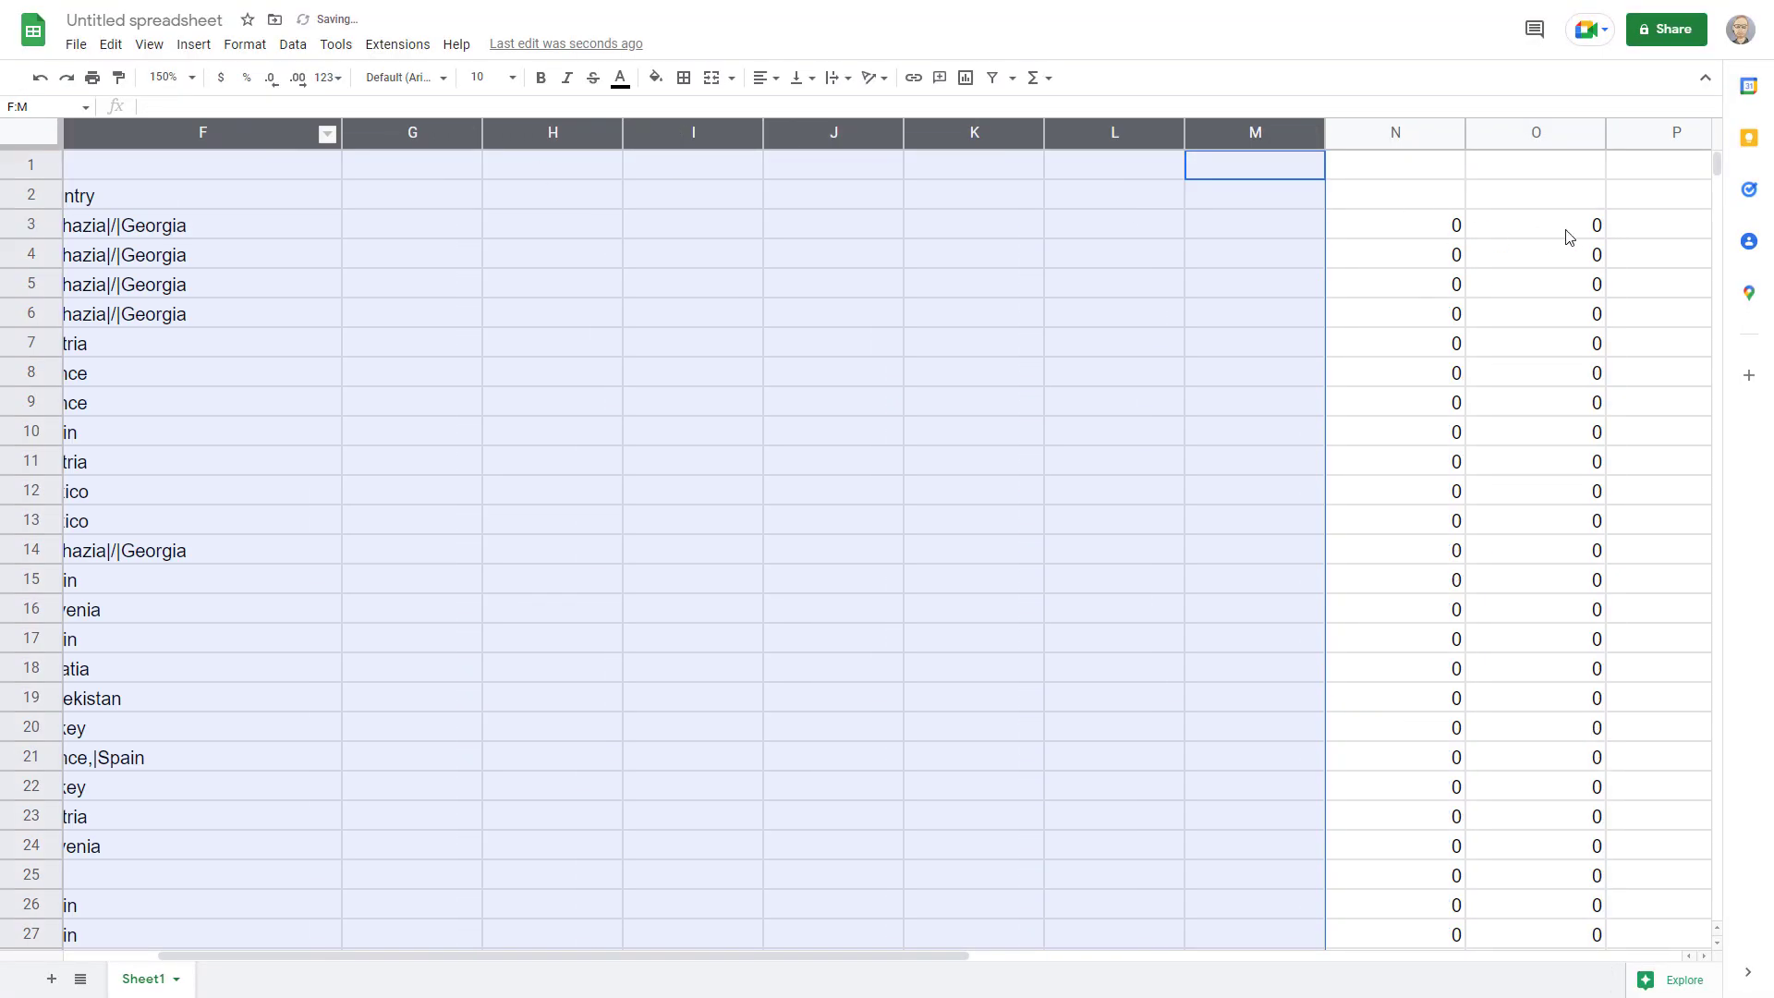
click(1425, 230)
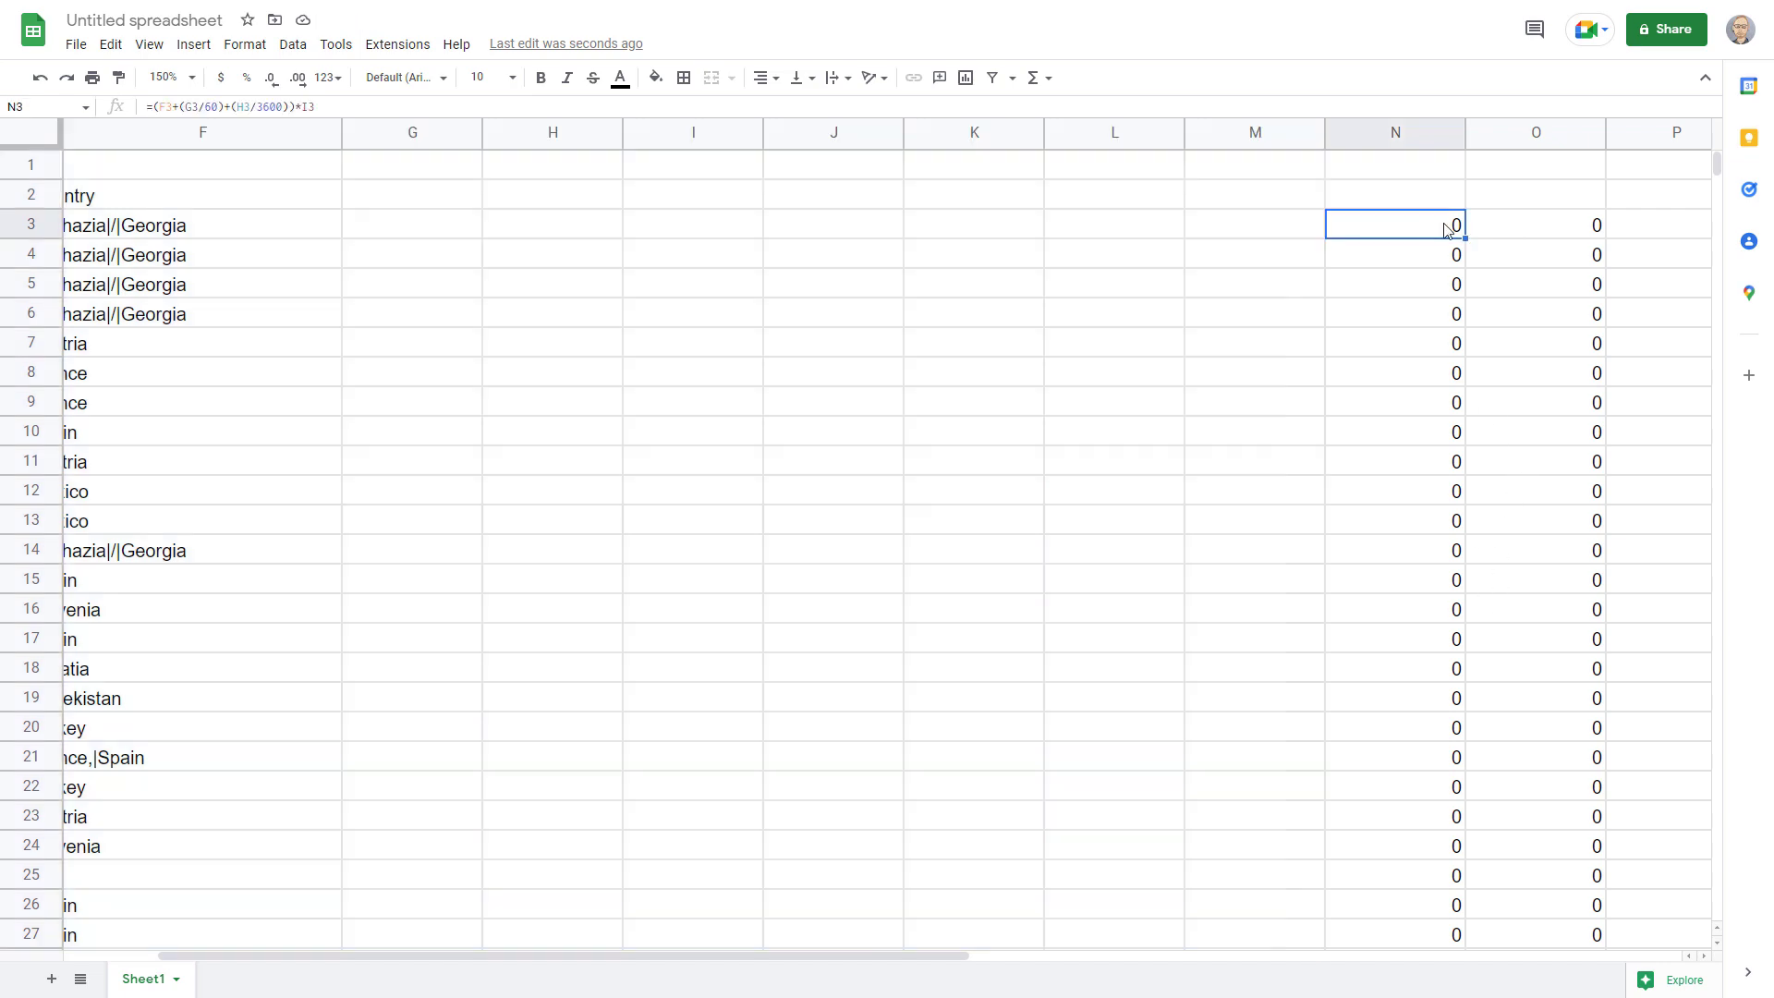
key(ctrl+z)
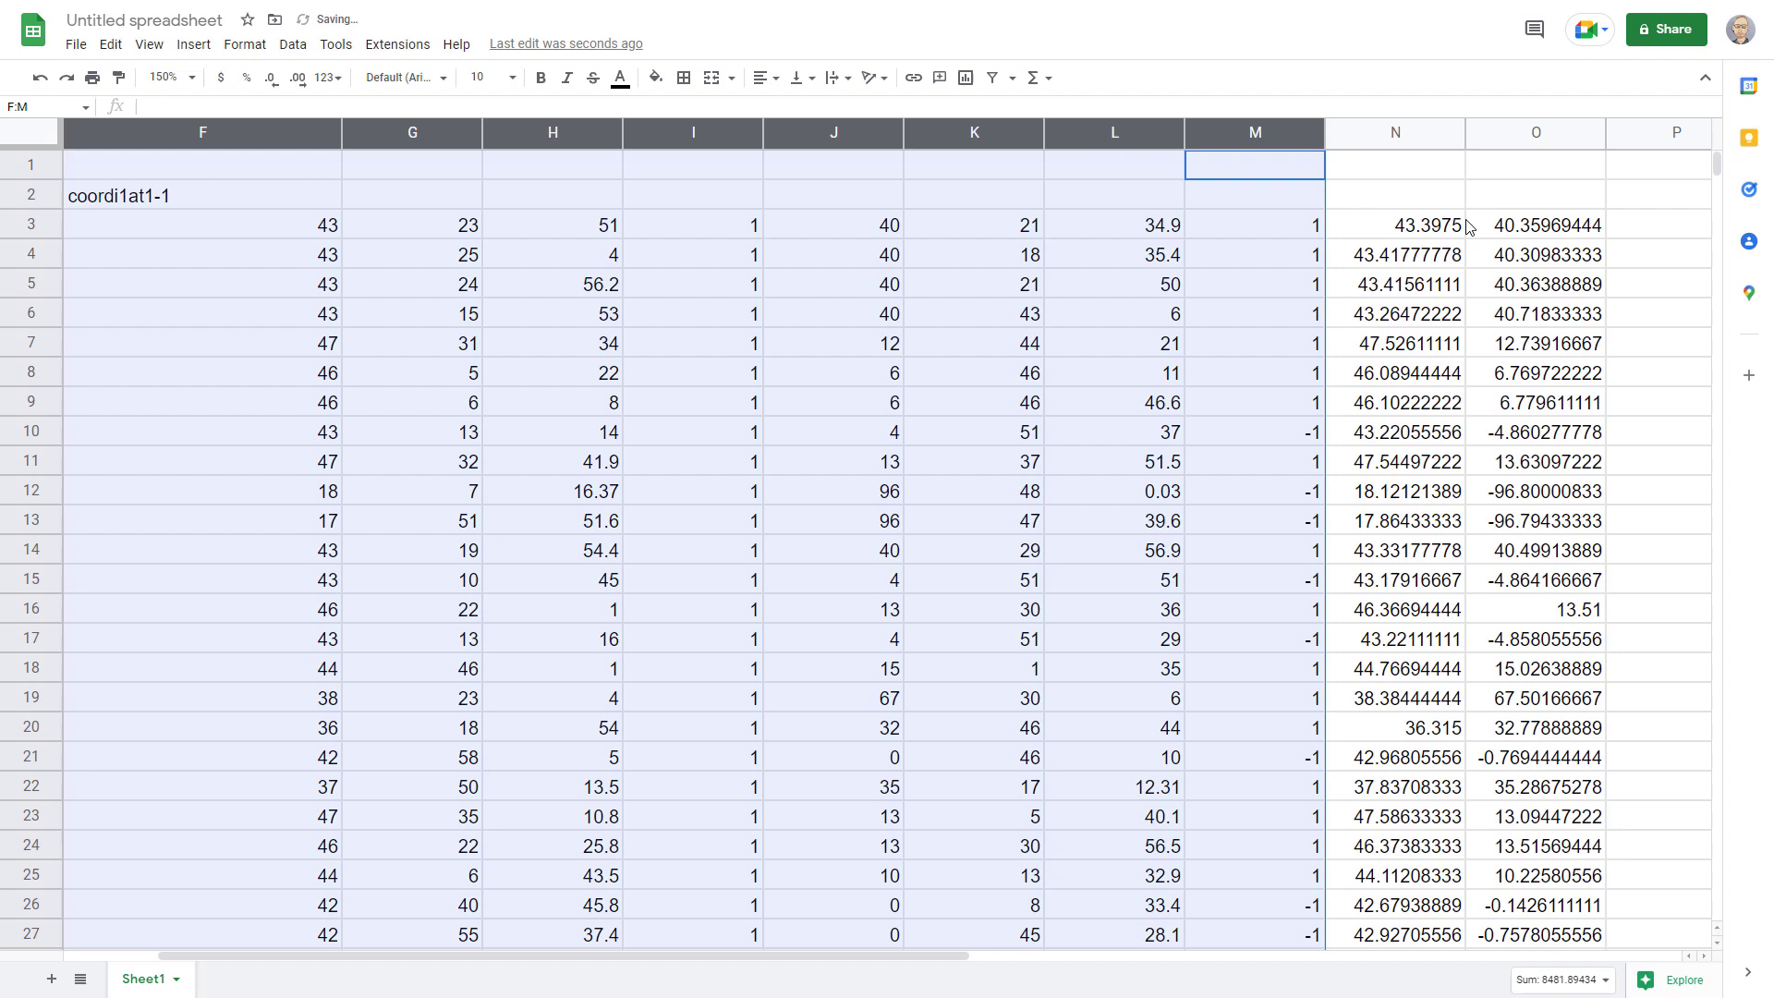
click(1409, 228)
drag(1409, 228, 1526, 589)
key(ctrl+c)
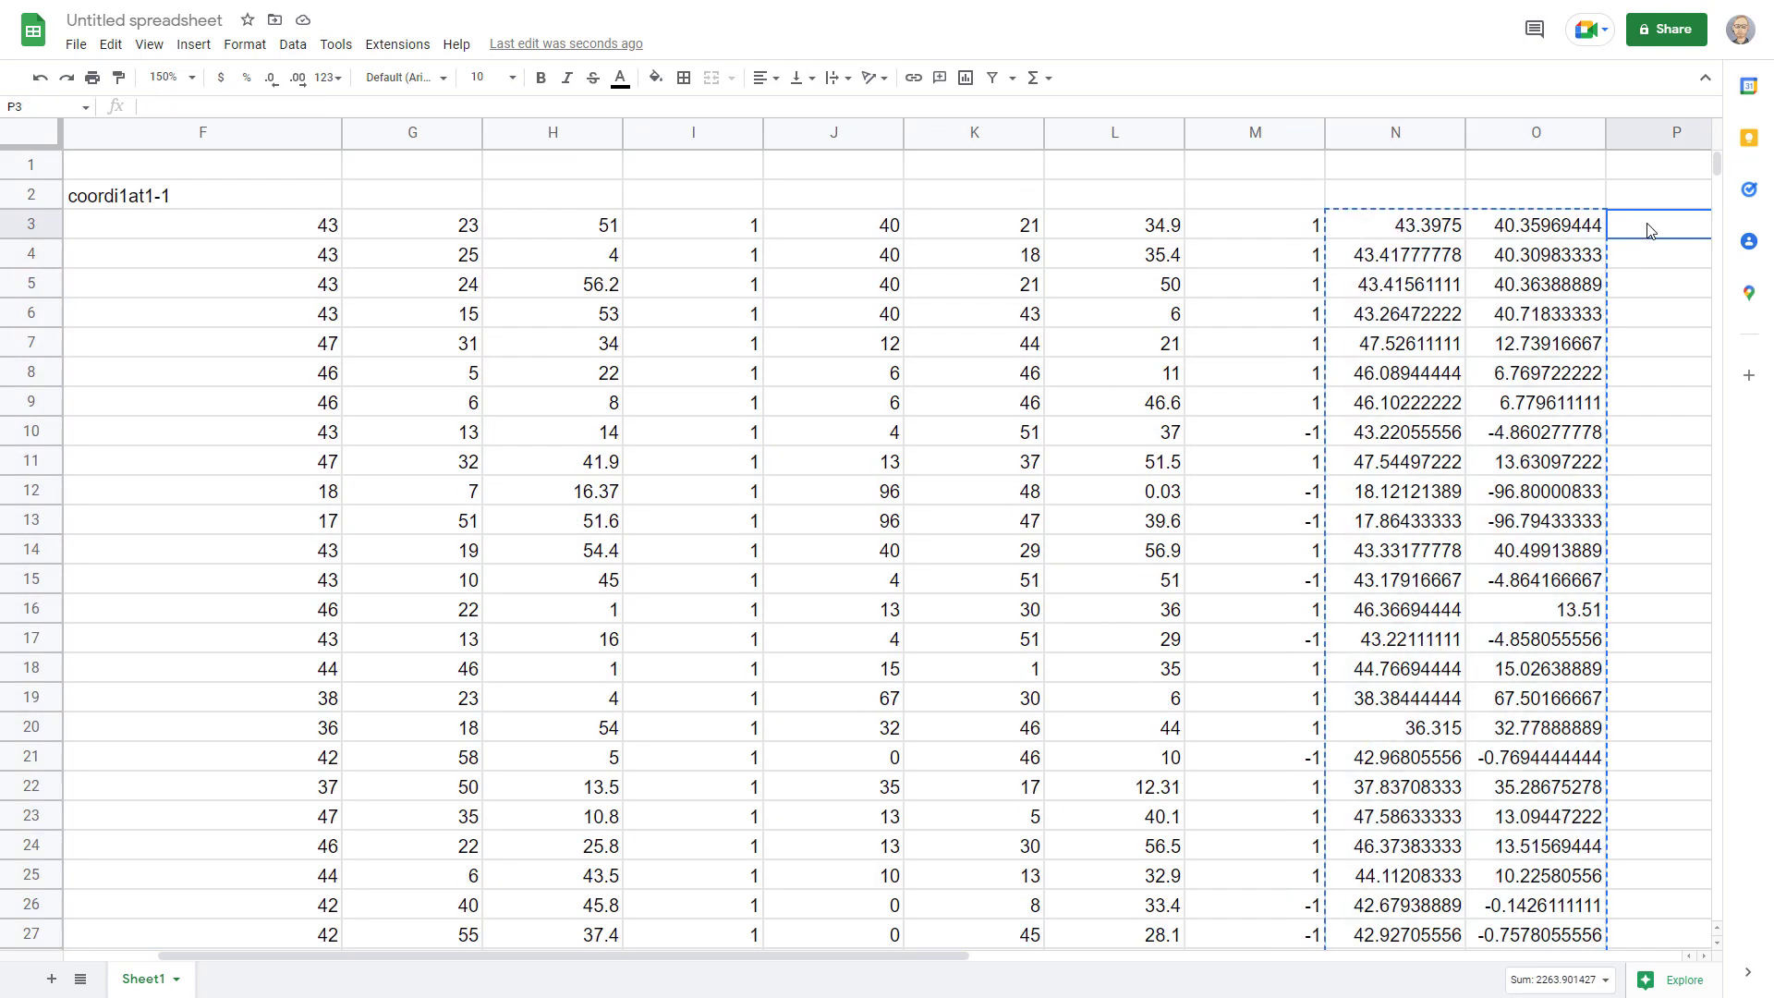
- Paste the copied coordinates into P3 as values only
click(1646, 234)
right_click(1645, 234)
mouse_move(1548, 335)
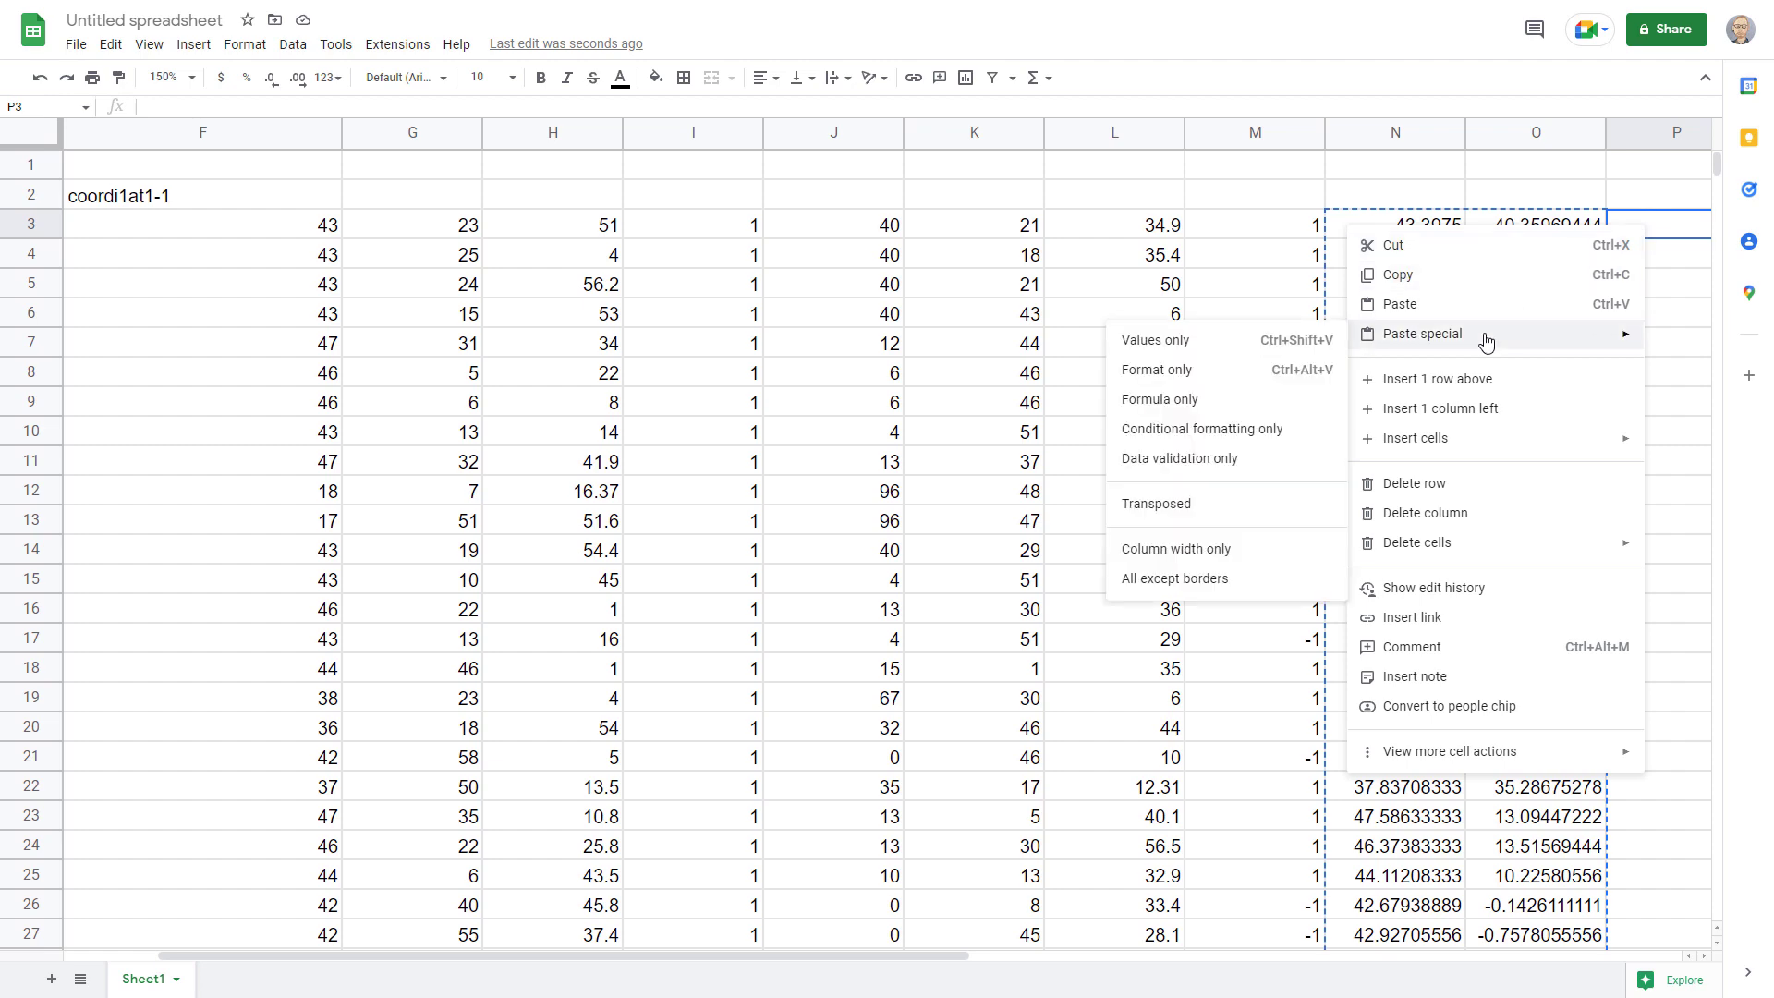
click(1180, 341)
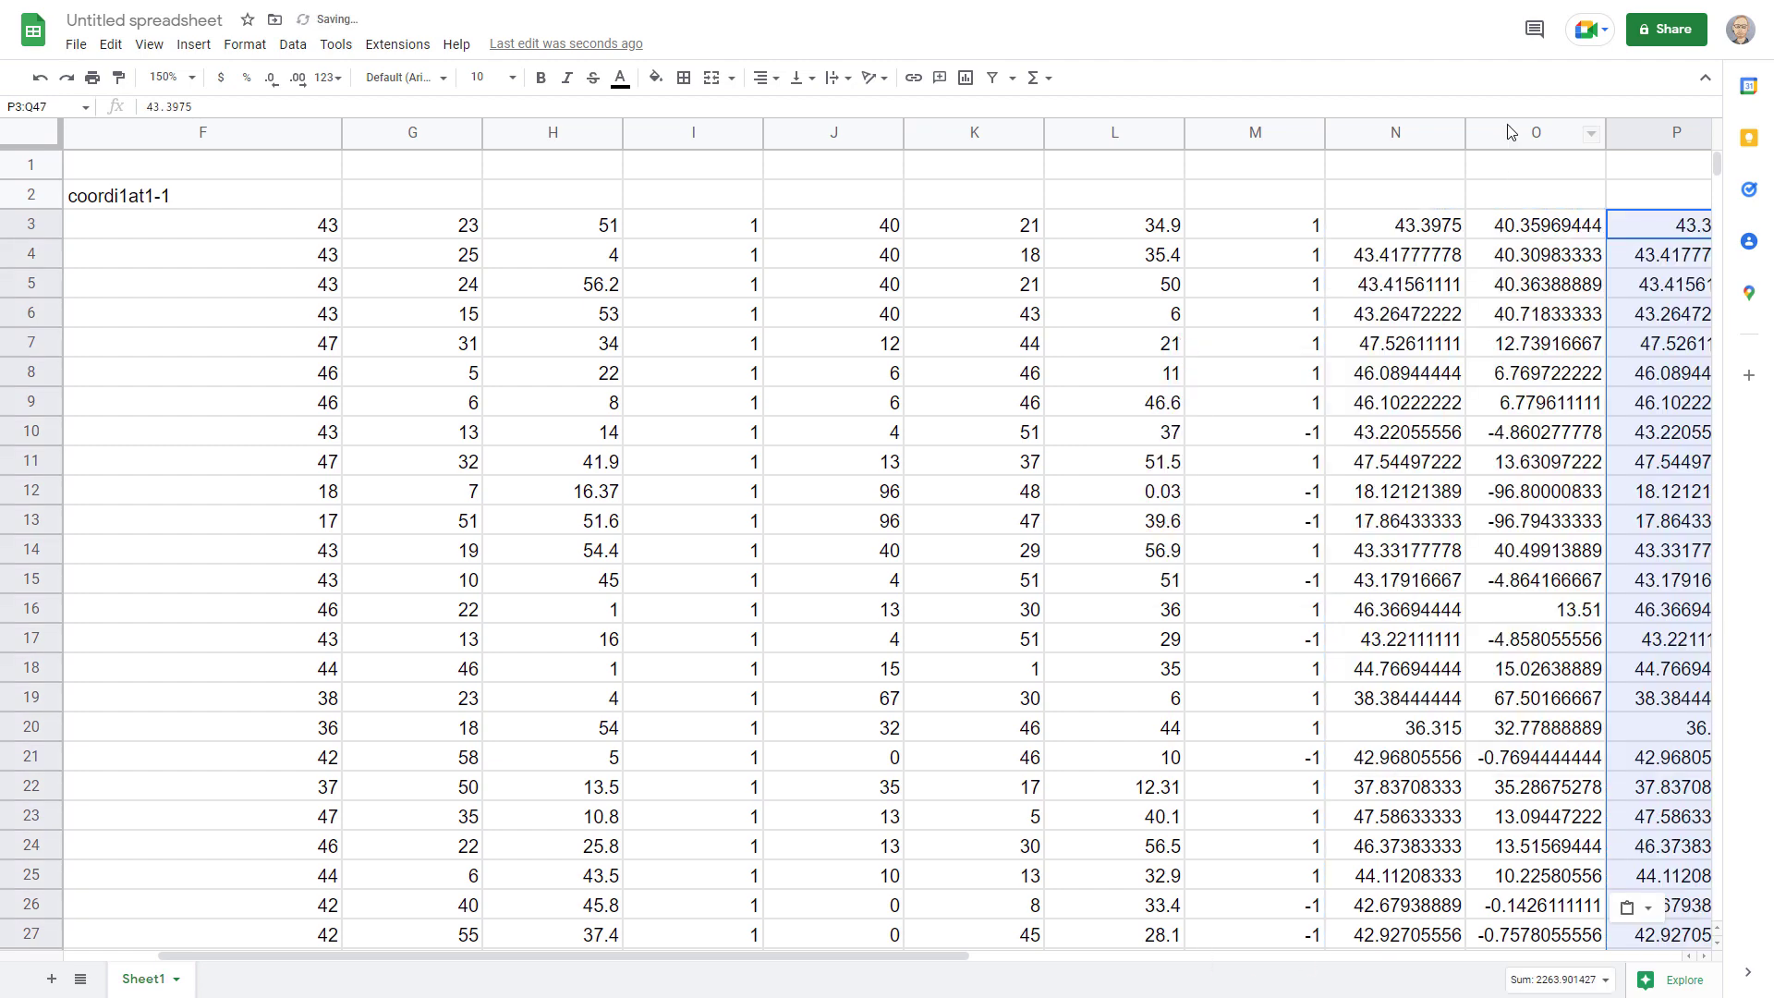
drag(939, 954, 1092, 949)
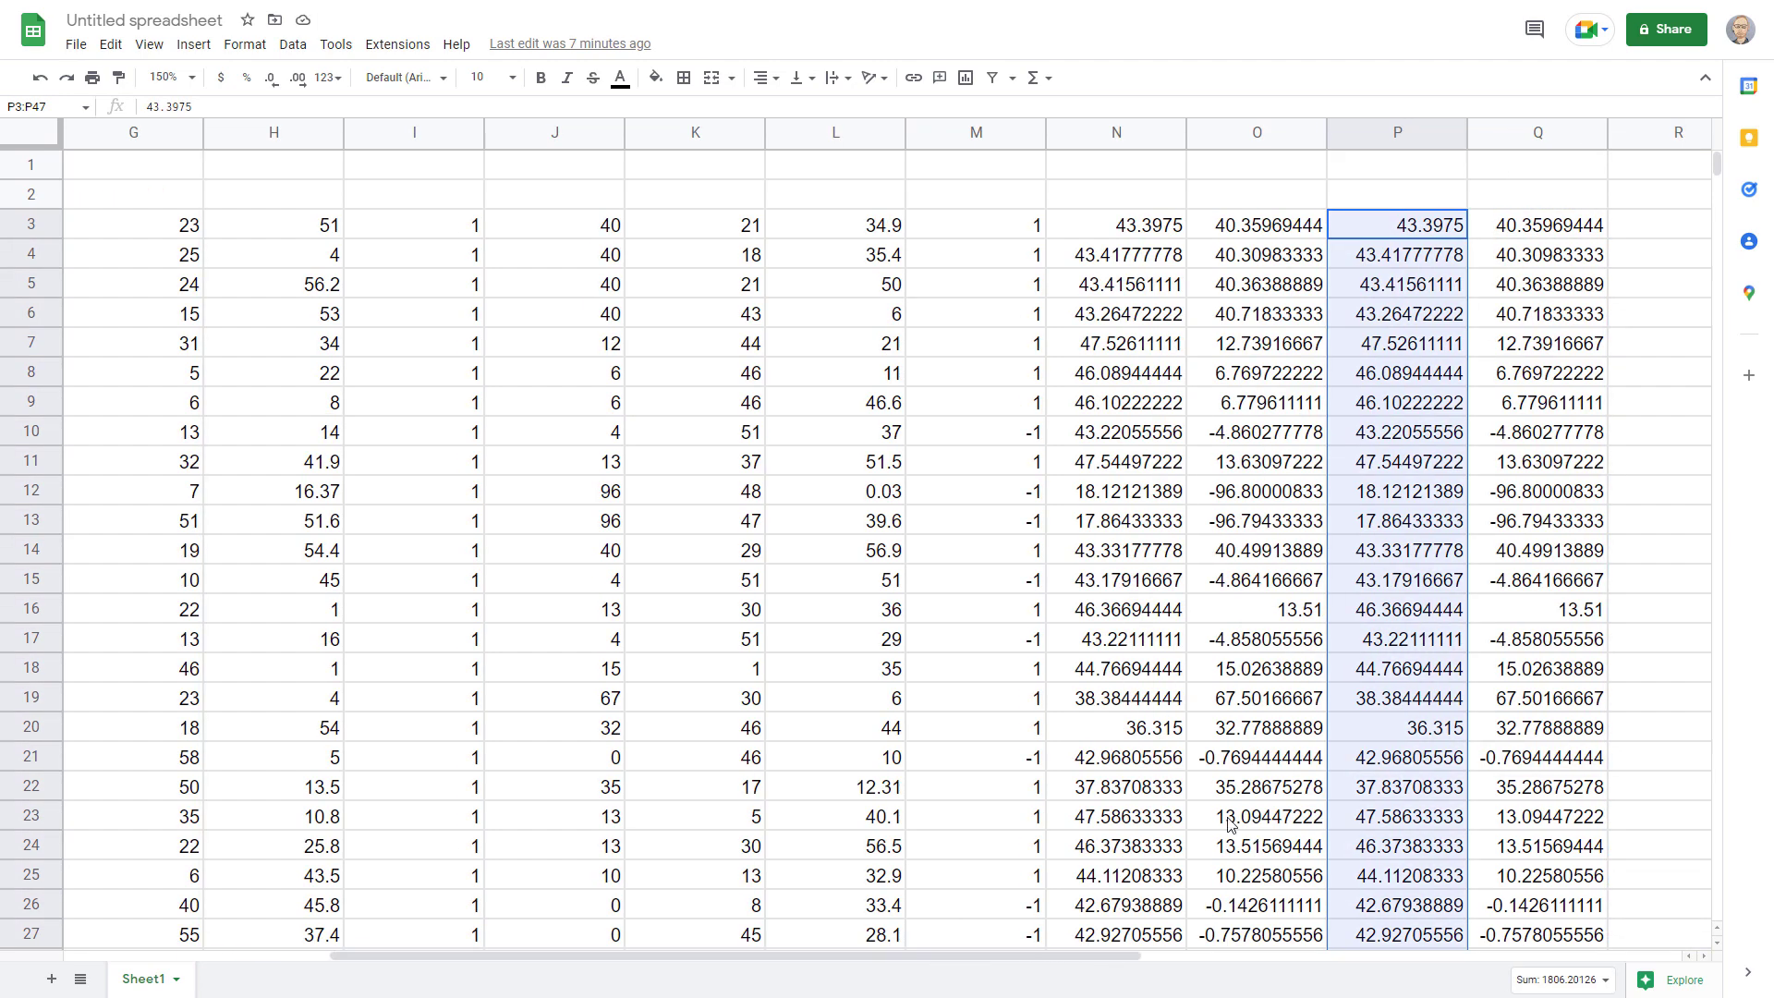
- Add the headers 'Lat' in P2 and 'Long' in Q2
click(1428, 201)
text(Lat)
key(Tab)
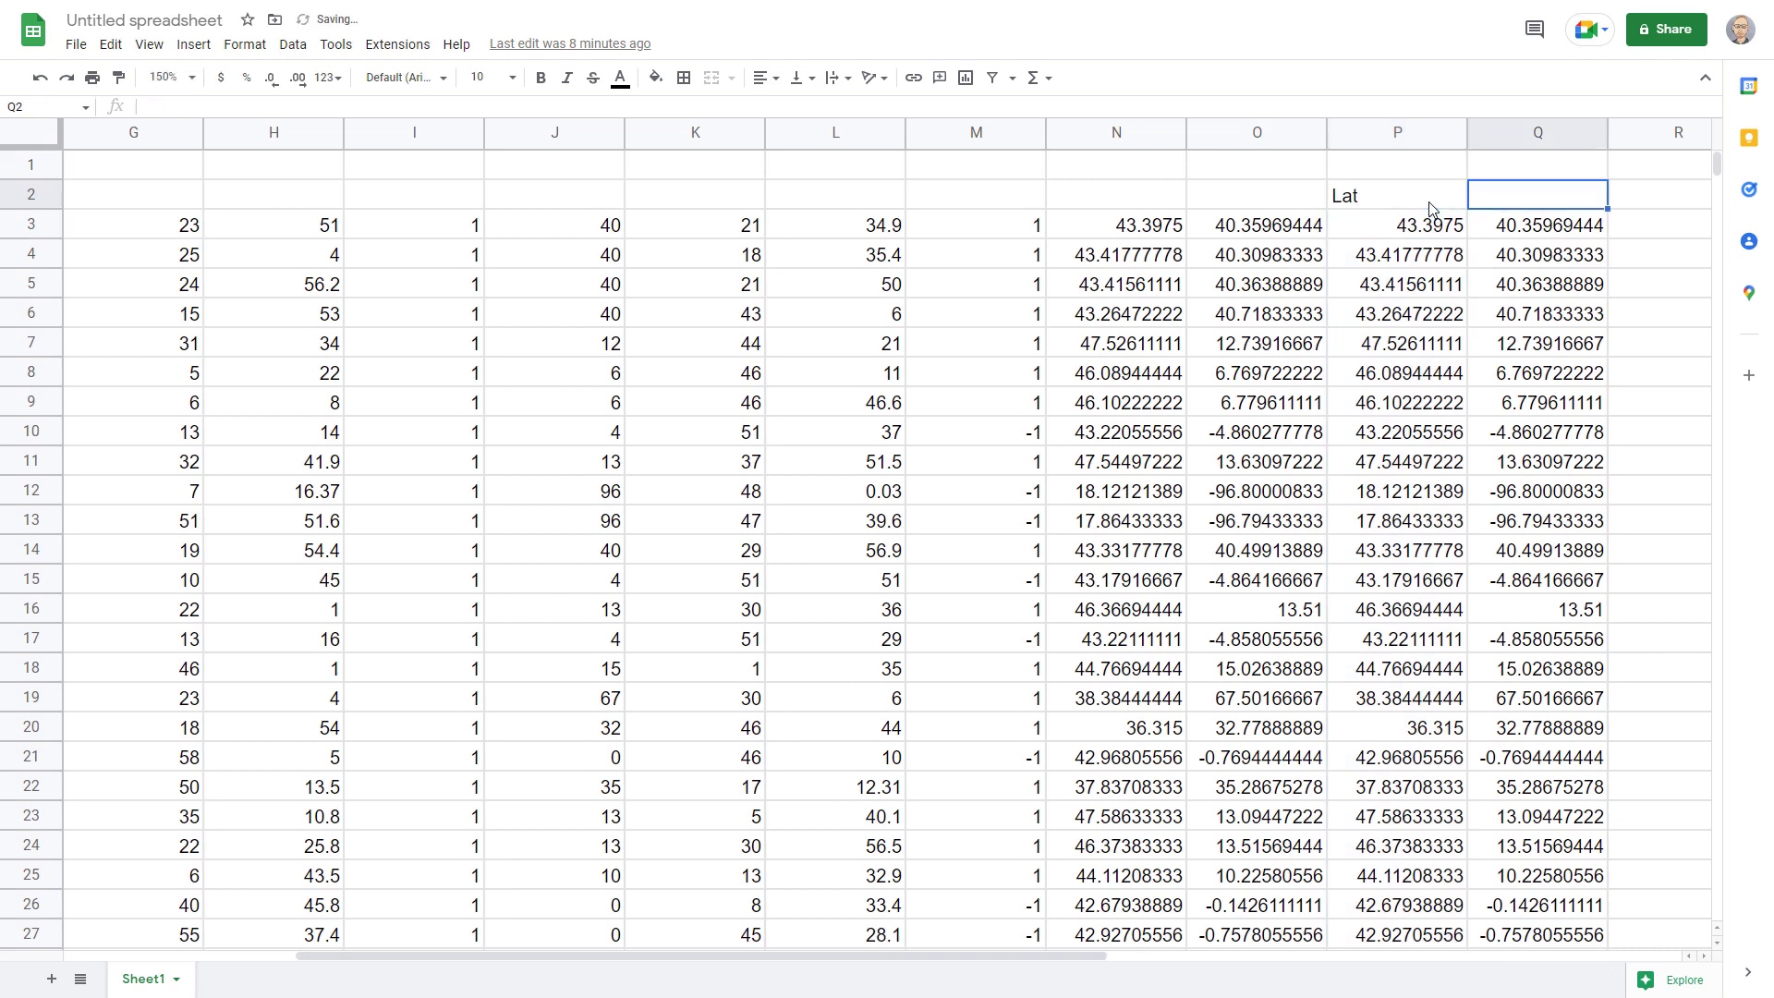
text(Long)
- Delete the old columns F through O
drag(1264, 137, 400, 139)
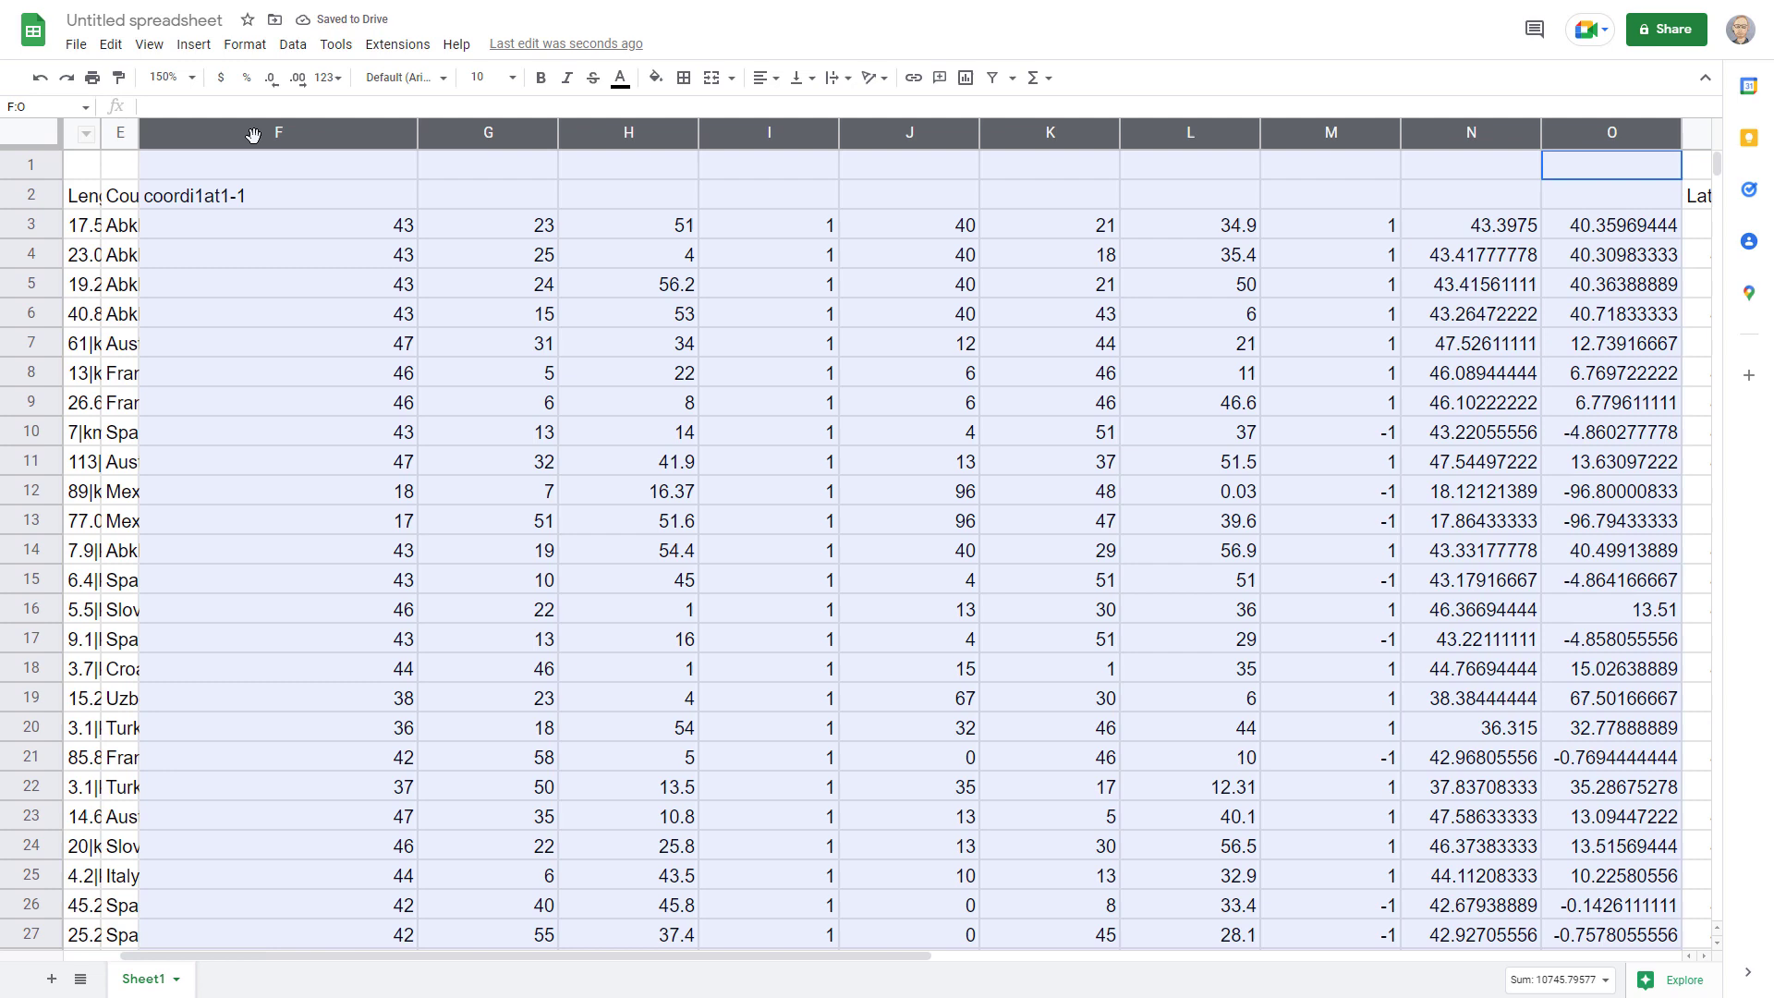
right_click(400, 138)
click(484, 352)
- Rename the spreadsheet to 'DeepestCaves'
click(244, 195)
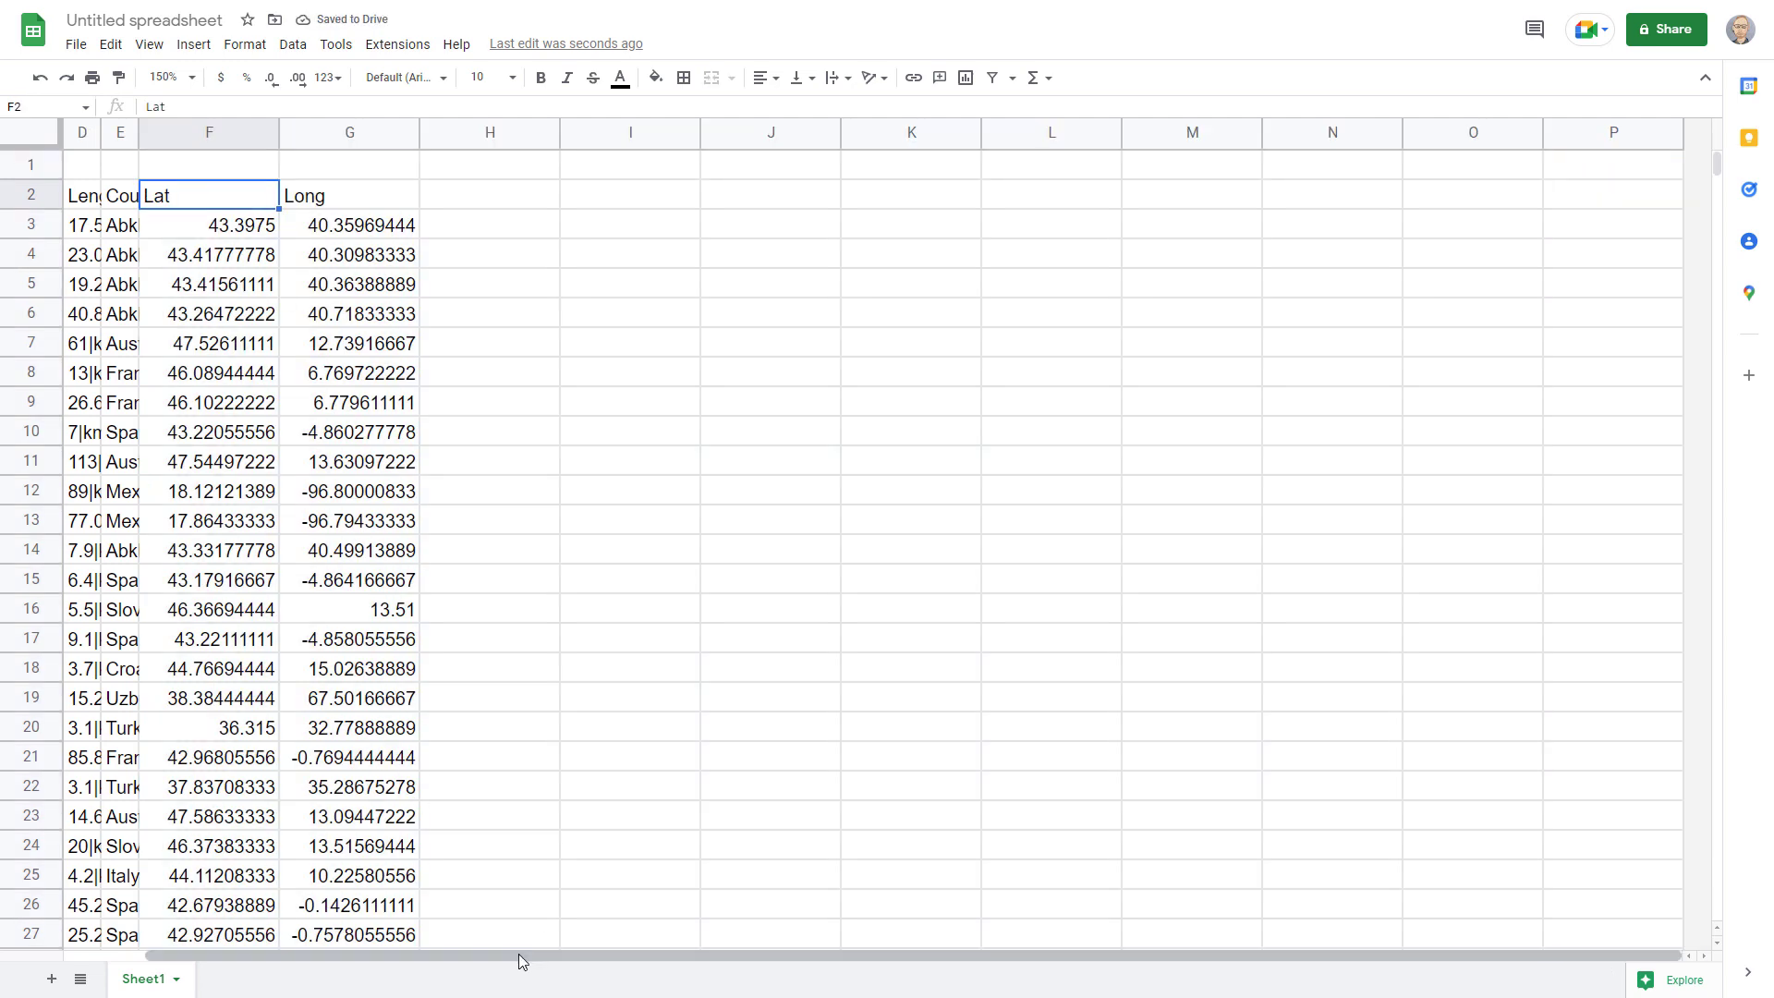
drag(518, 957, 444, 957)
click(151, 22)
text(DeepestCaves)
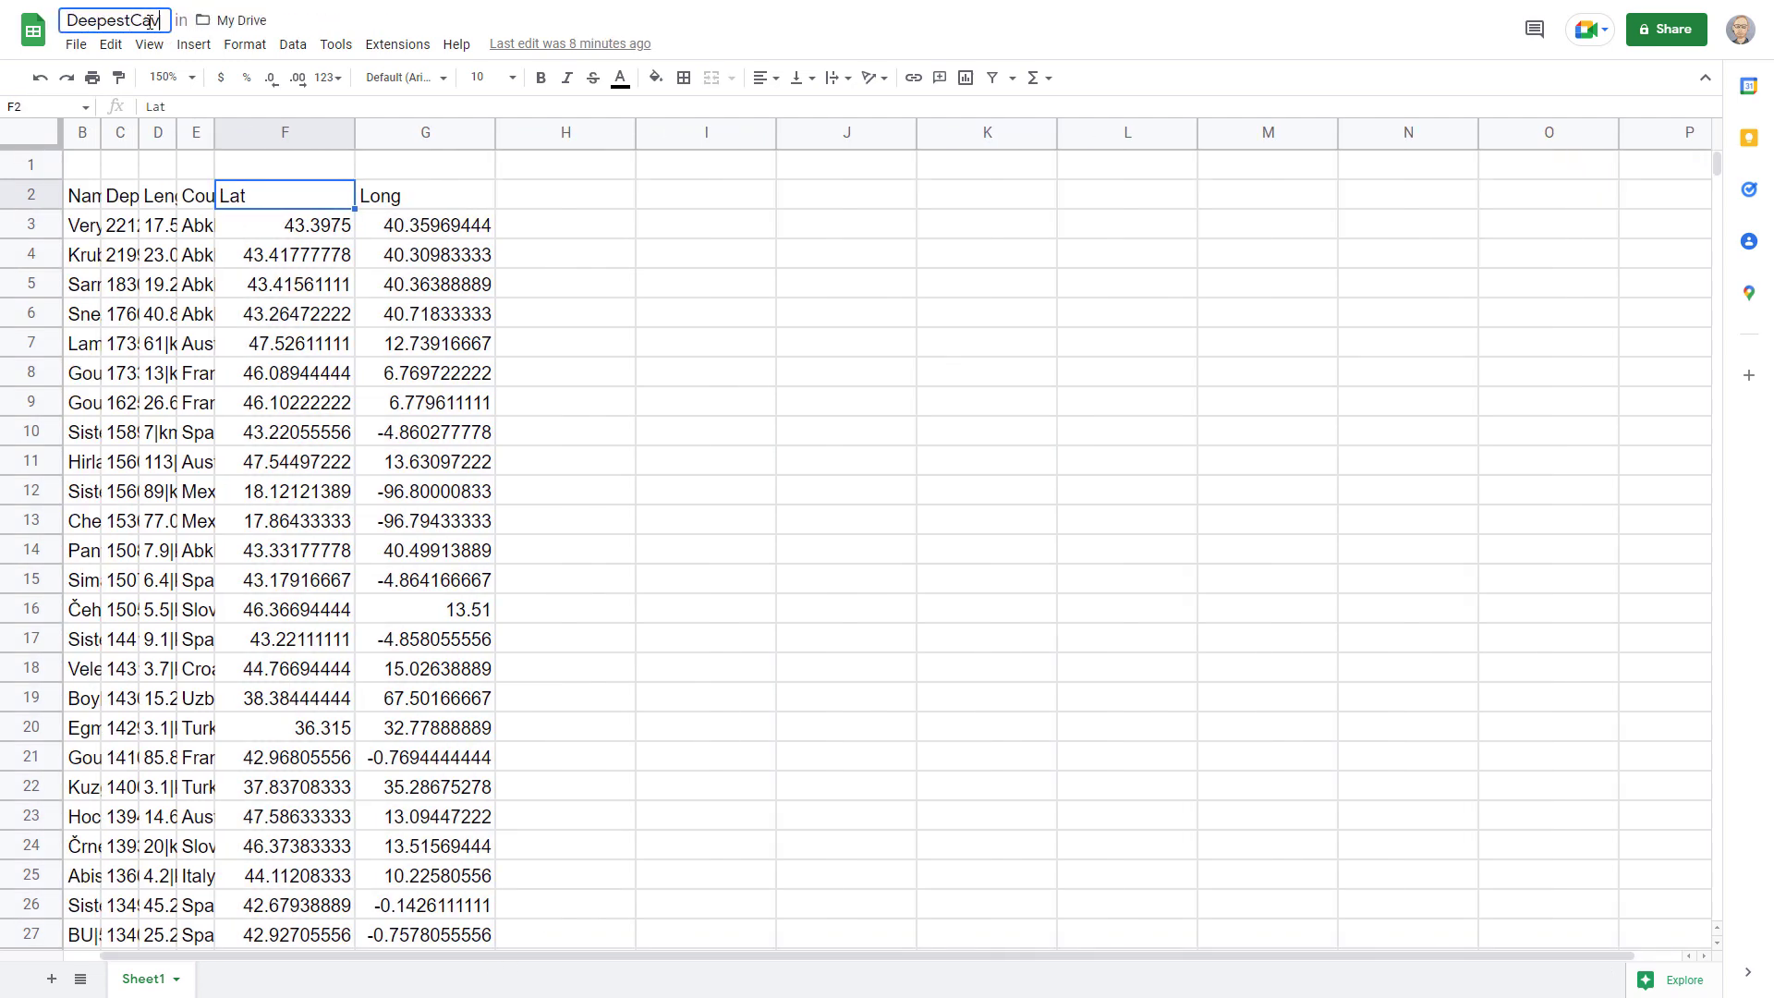
- Fit every column to its contents and type 'Ran' into header cell A2
click(45, 146)
double_click(63, 138)
click(71, 197)
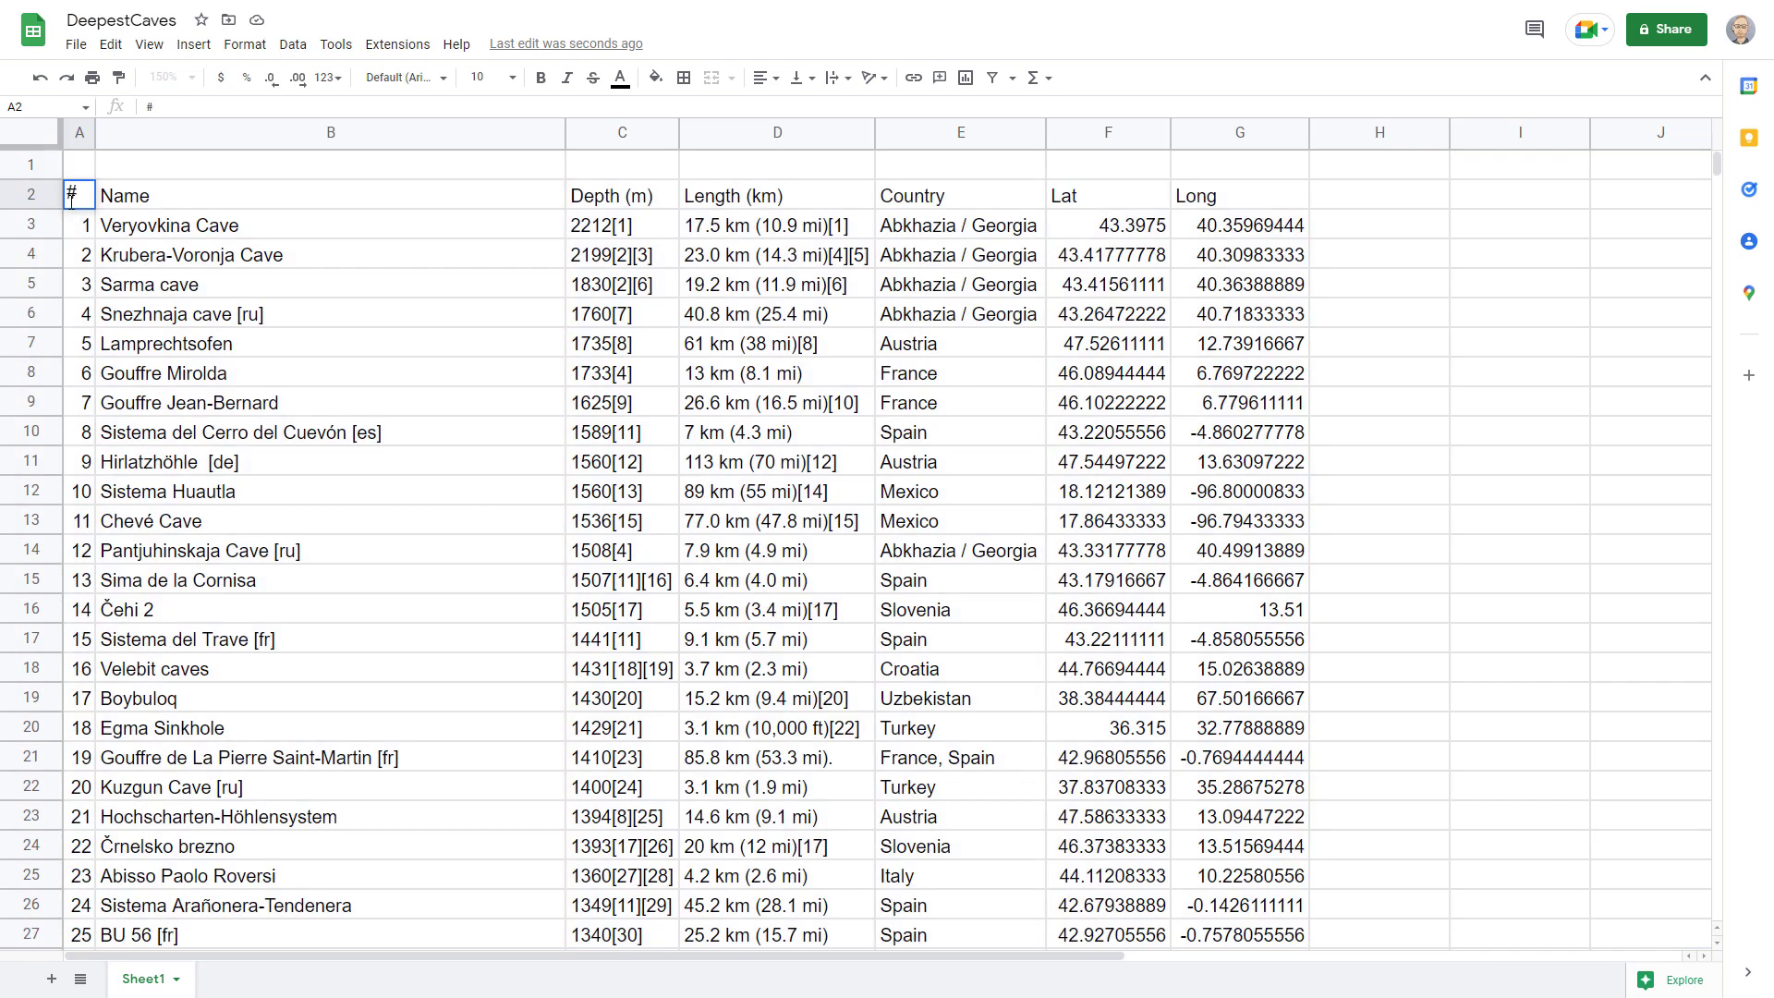
text(Rank)
- Delete the empty first row and go to the File menu to download
right_click(53, 165)
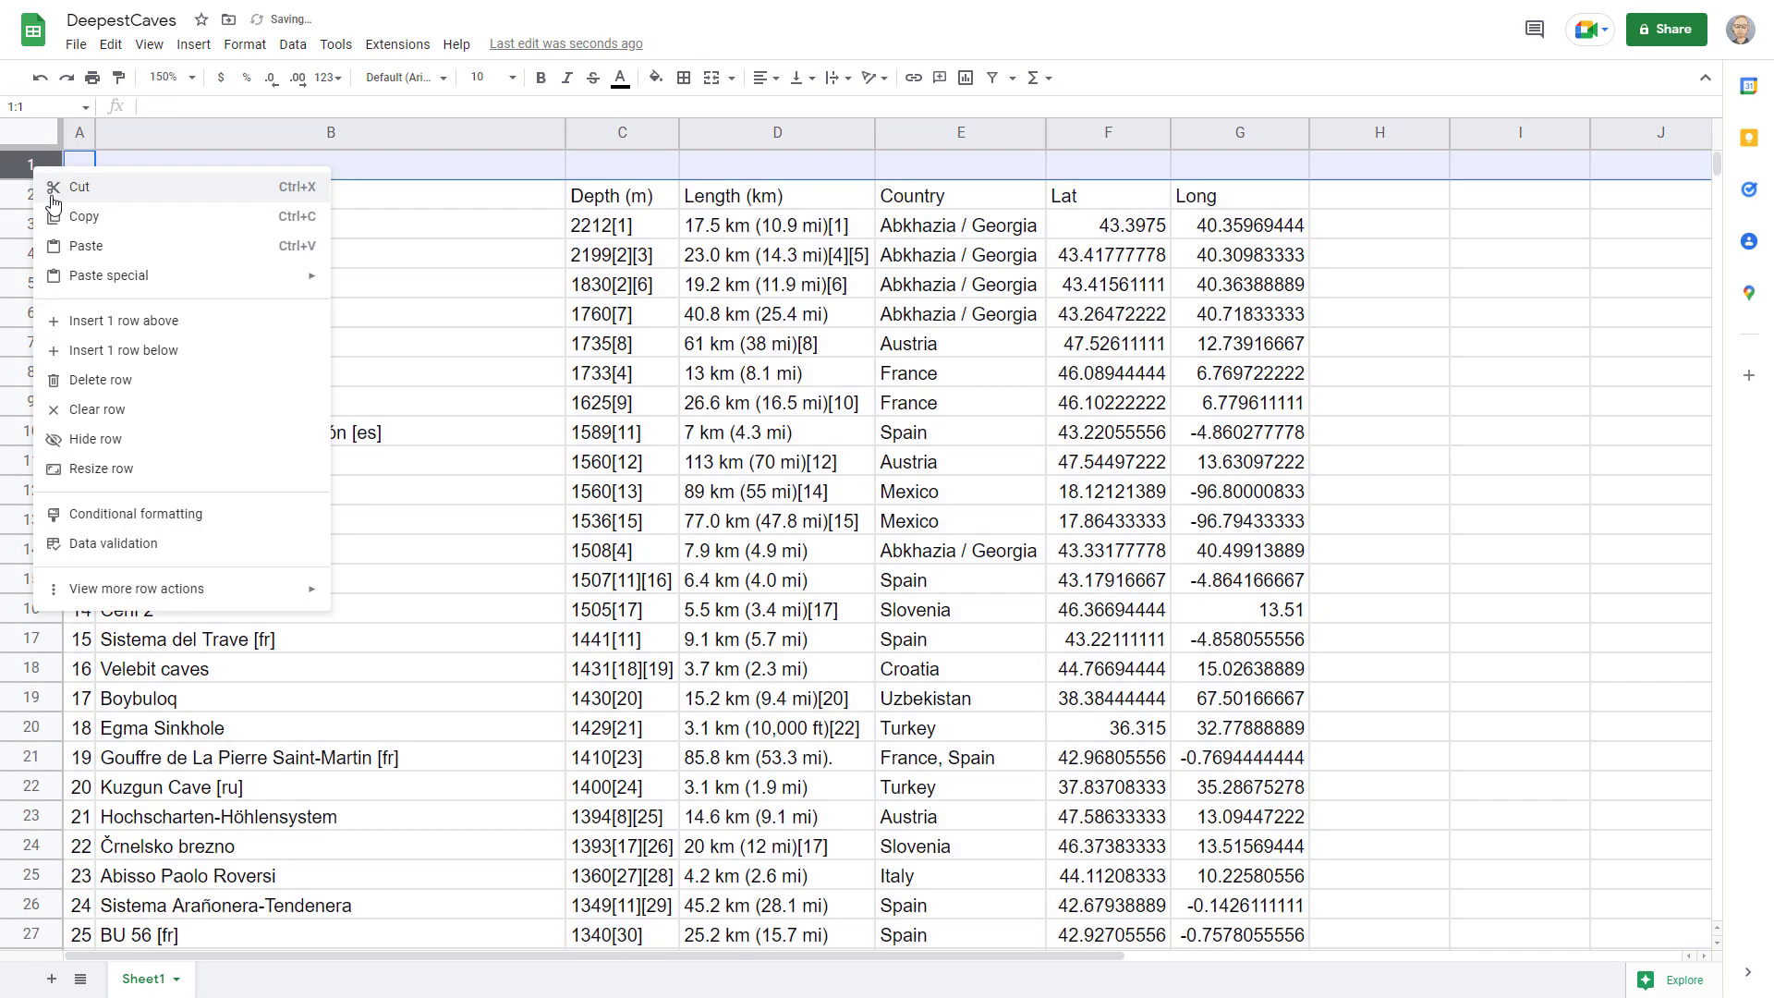
click(132, 379)
click(76, 44)
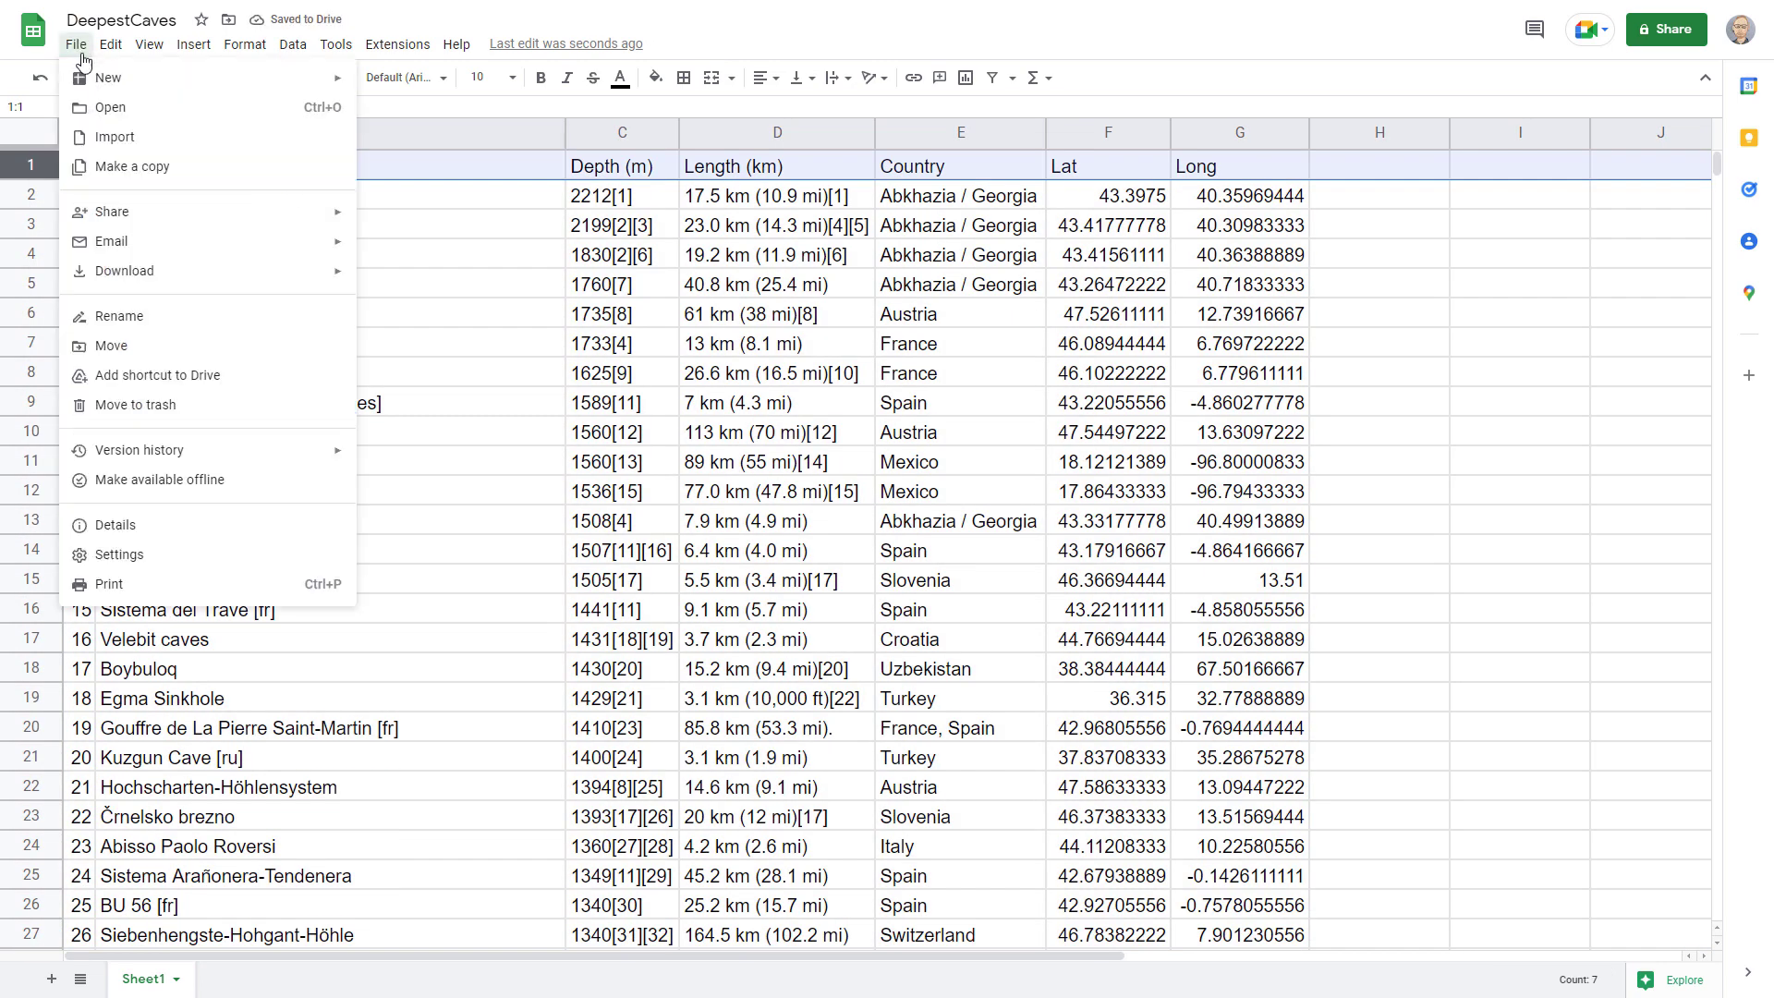
- Download the sheet as CSV, then choose Add Data > XY Point Data in ArcGIS Pro
mouse_move(206, 270)
click(484, 396)
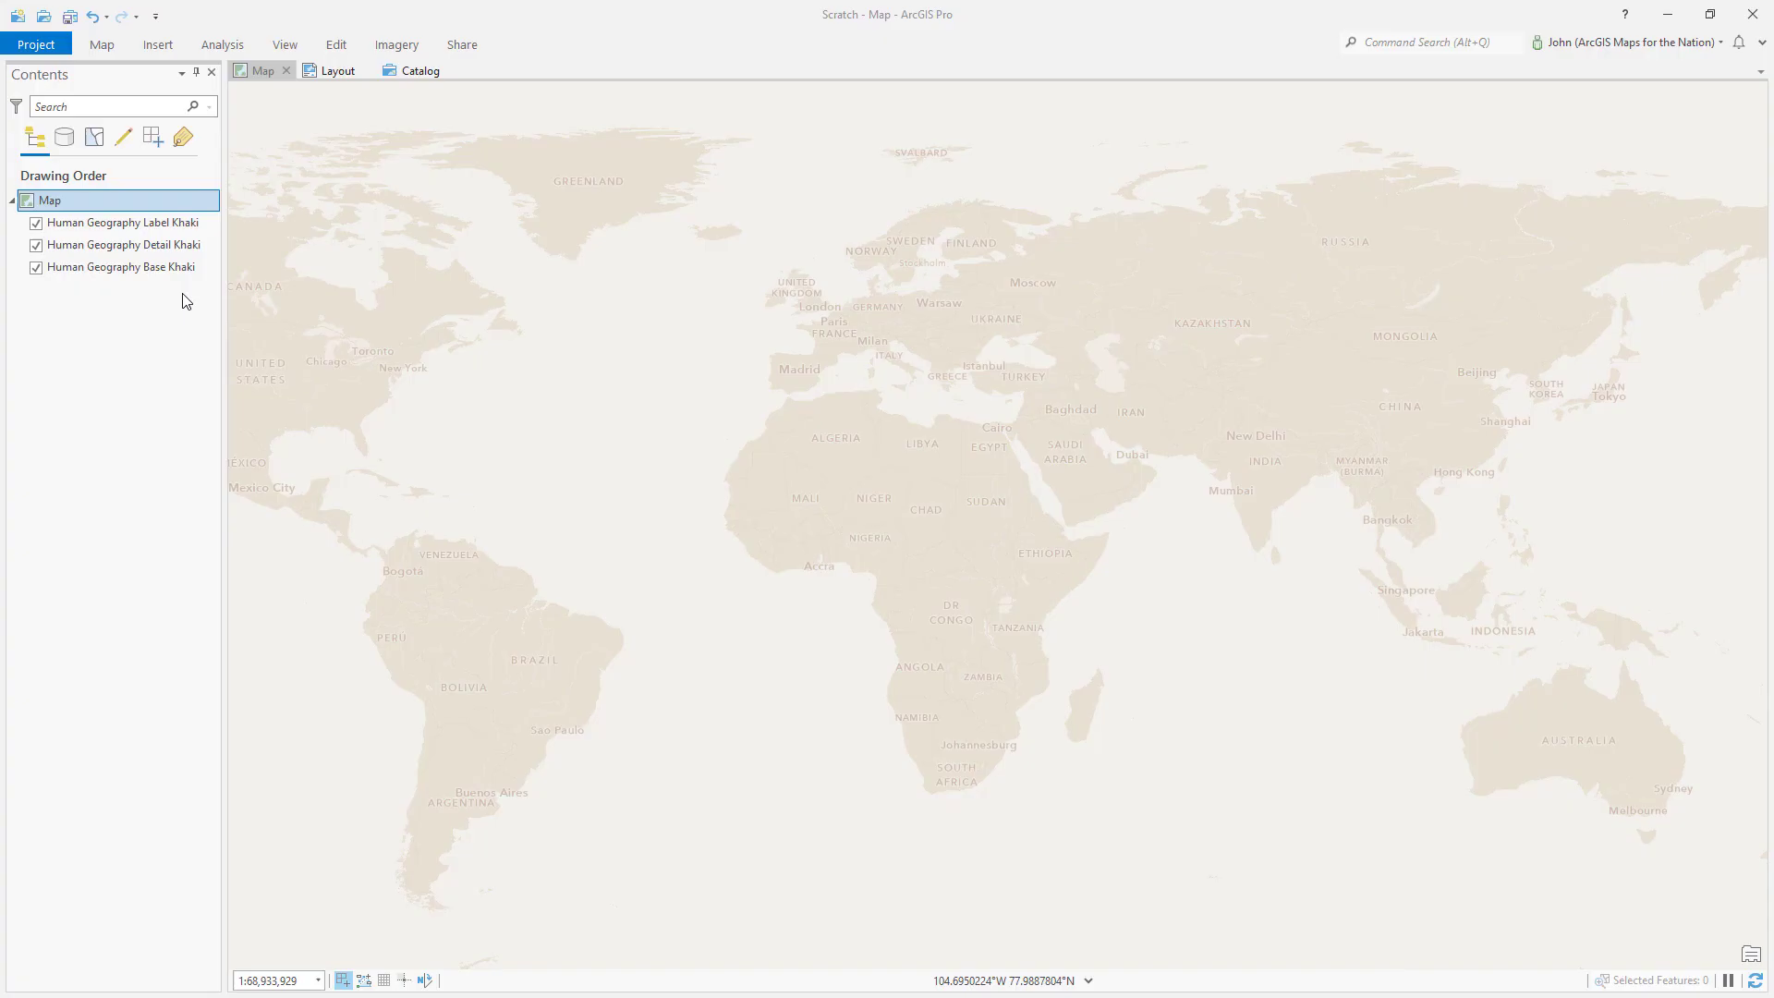
click(103, 46)
click(377, 115)
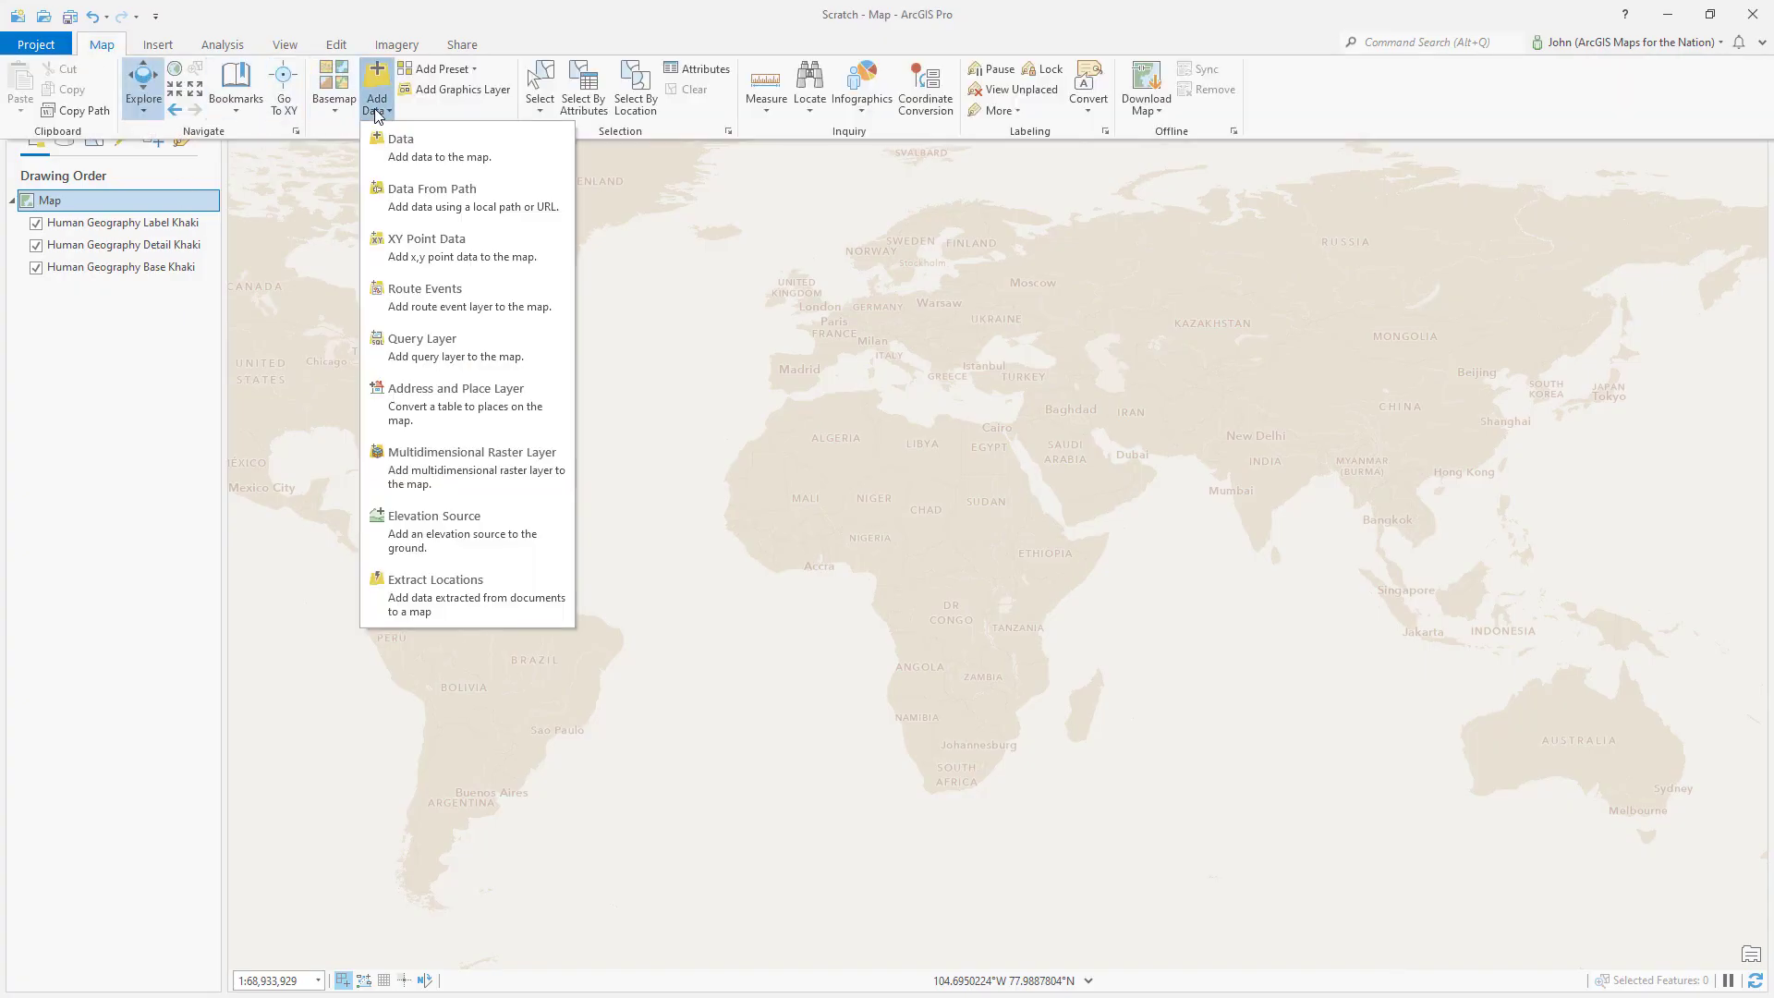
click(415, 251)
- Convert DeepestCaves - Sheet1.csv to points and view the Boybuloq cave's attributes
click(1707, 225)
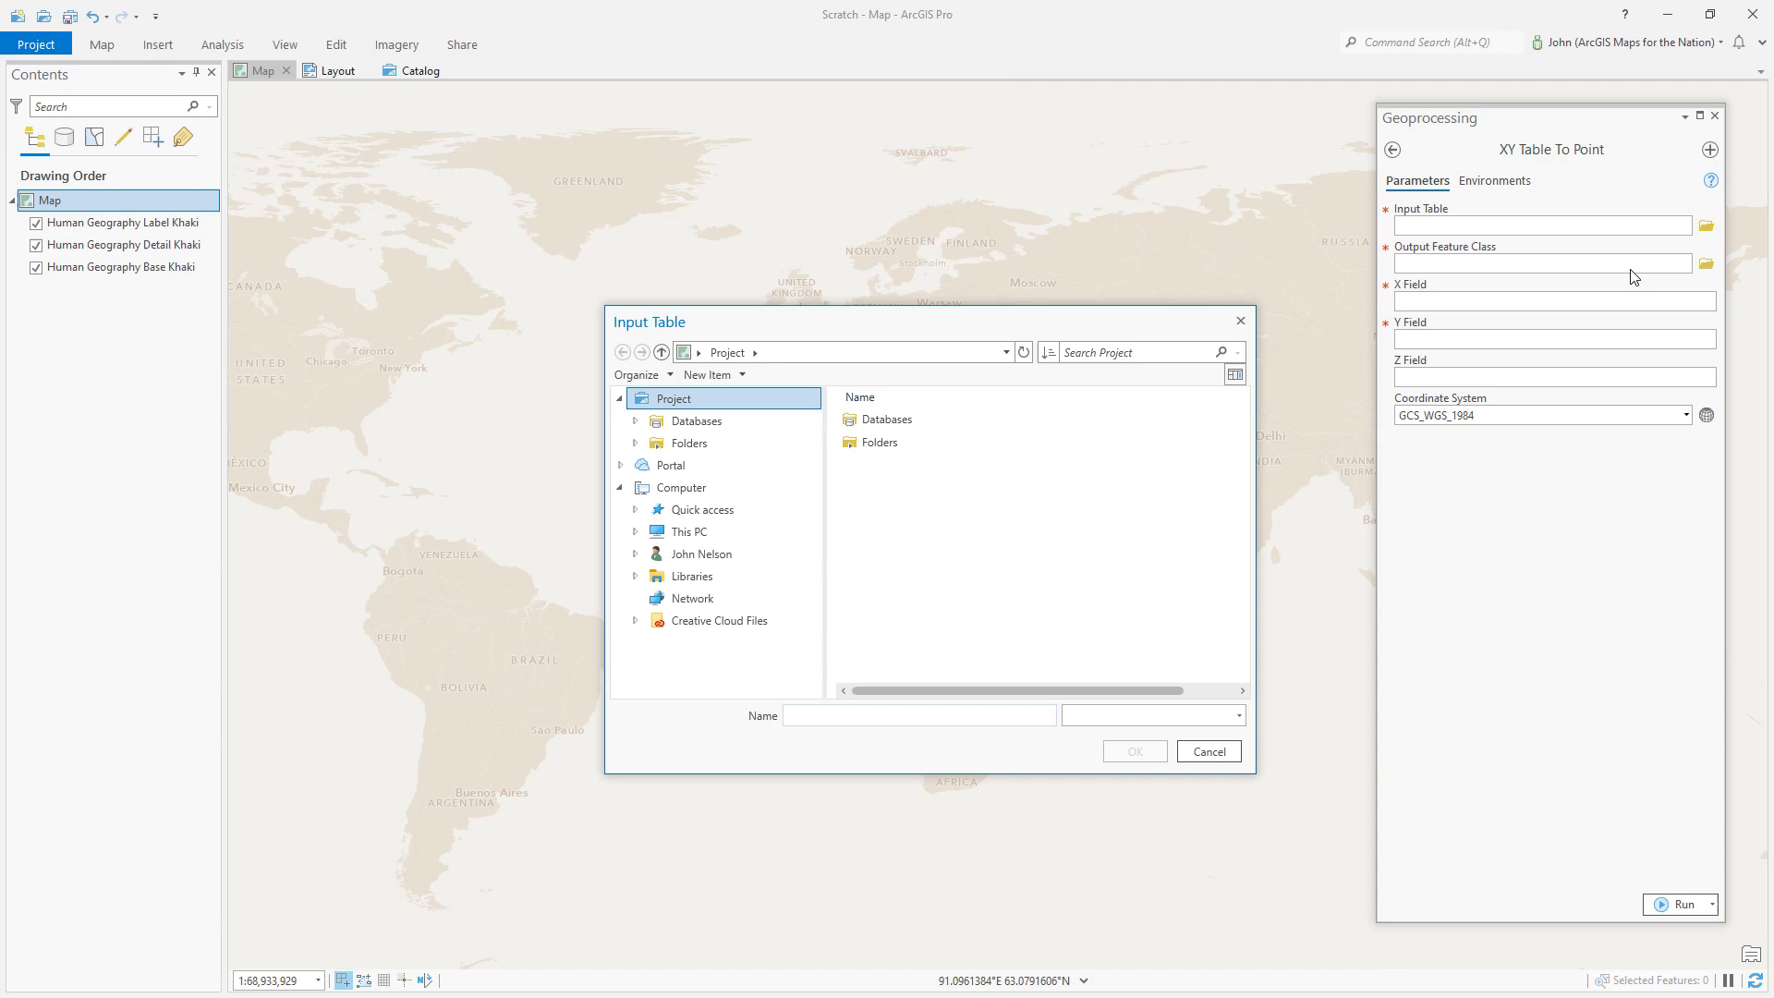
click(946, 424)
click(1136, 750)
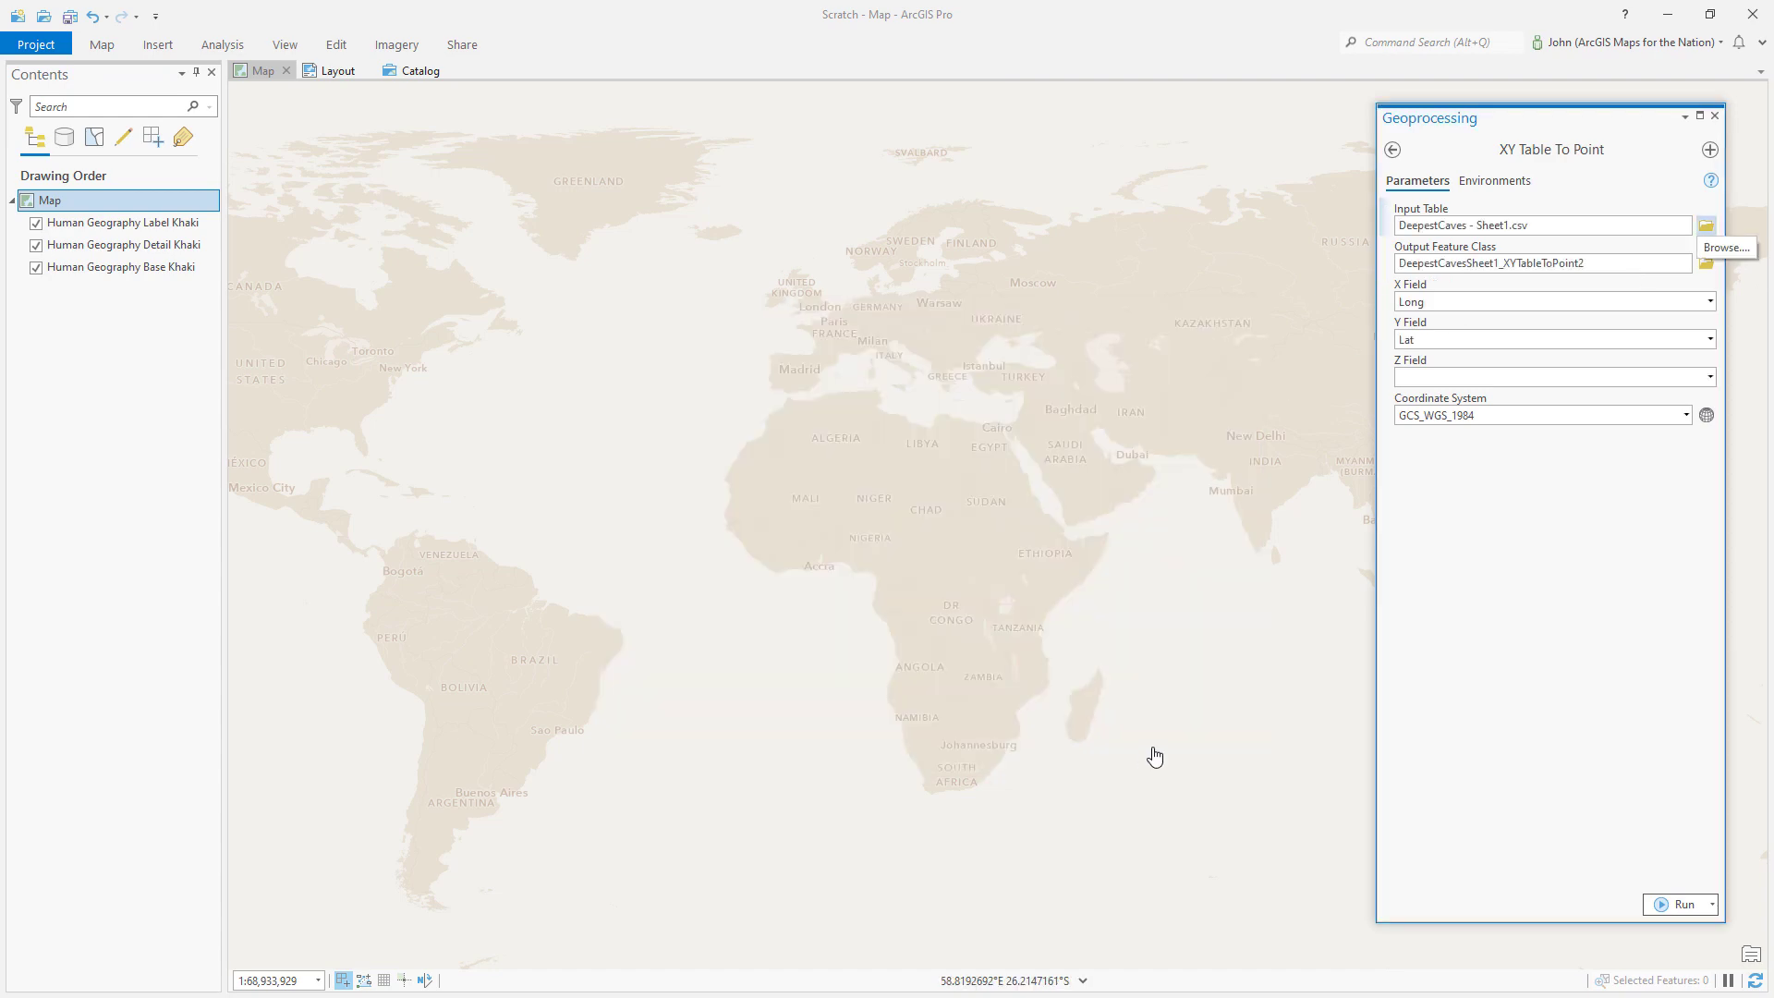
click(1677, 904)
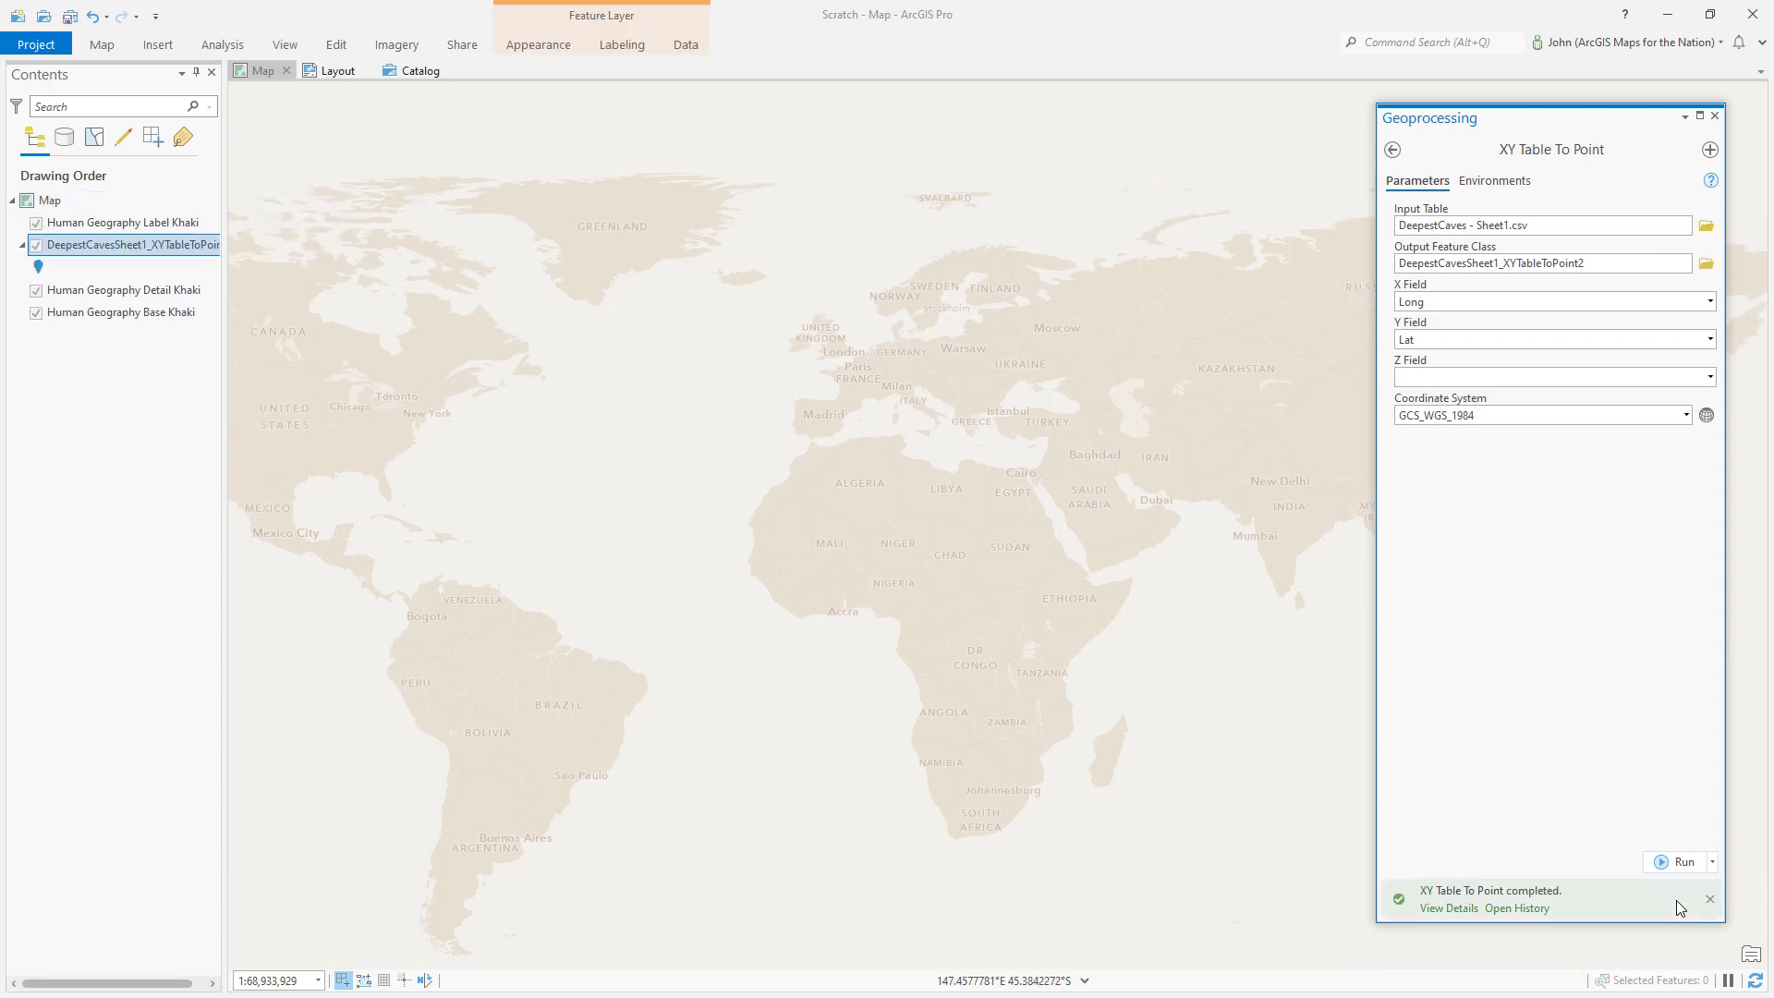
click(1714, 115)
click(1225, 424)
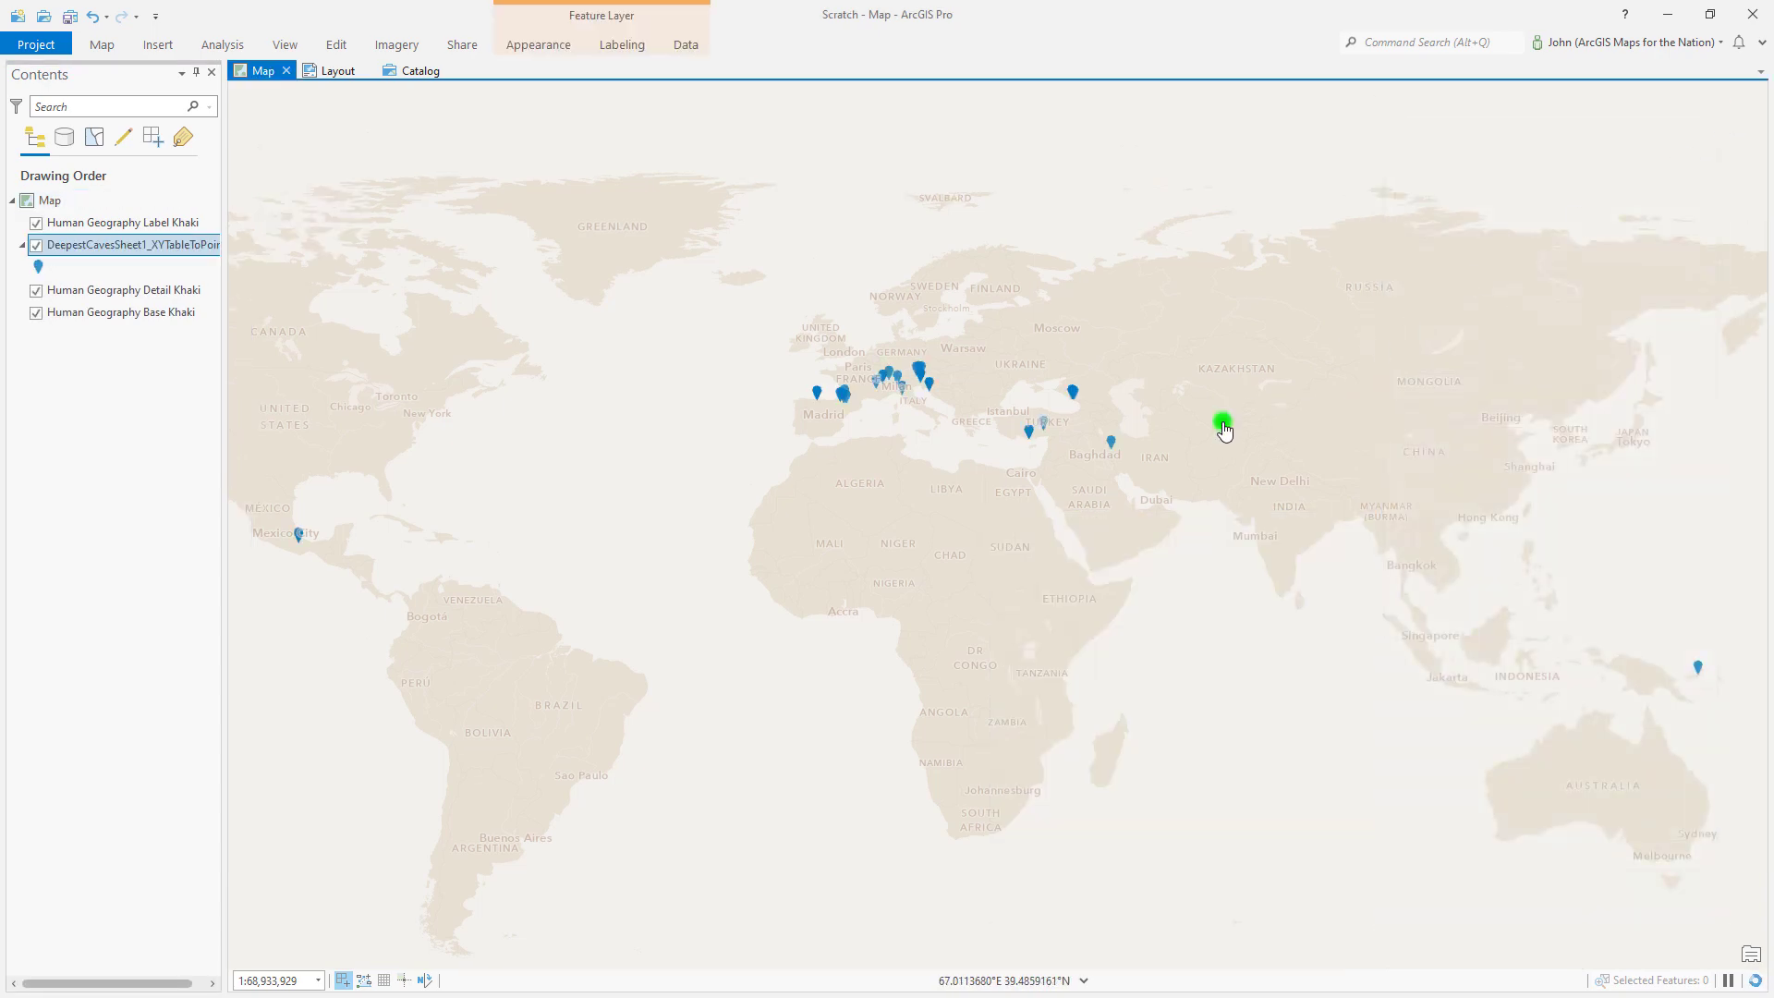
- Upload DeepestCaves - Sheet1.csv from the computer as a new ArcGIS Online content item
click(1561, 199)
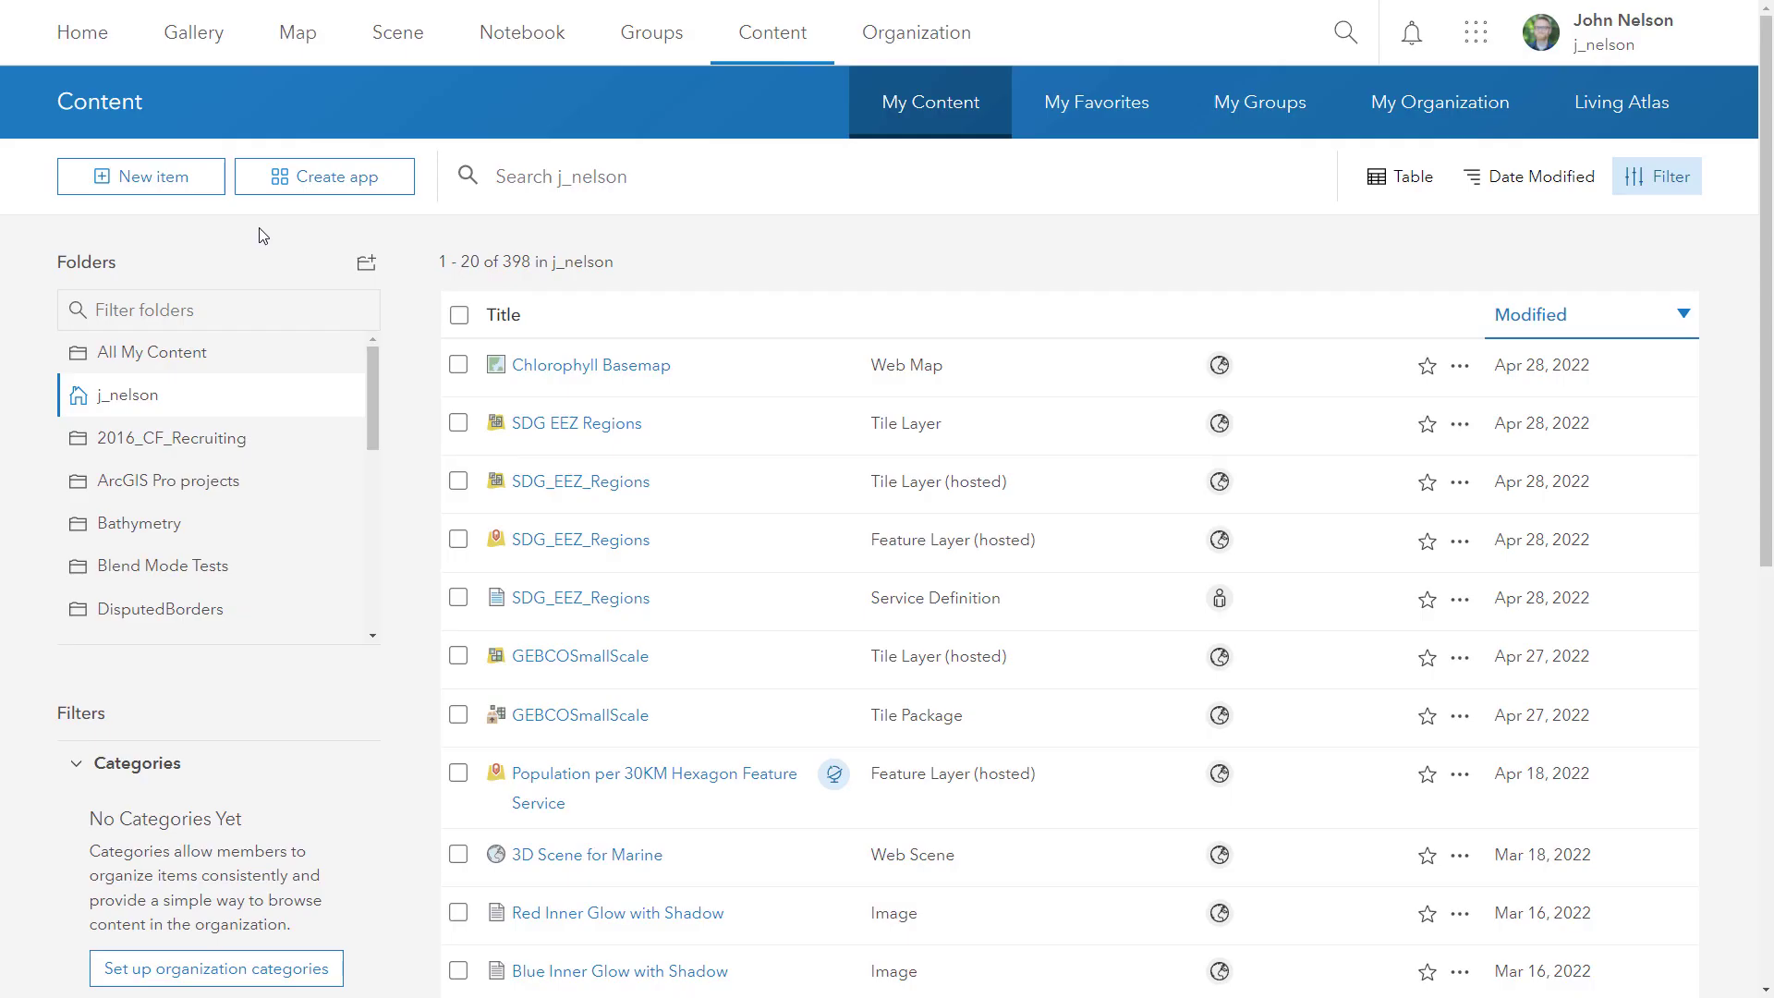
click(165, 176)
click(613, 436)
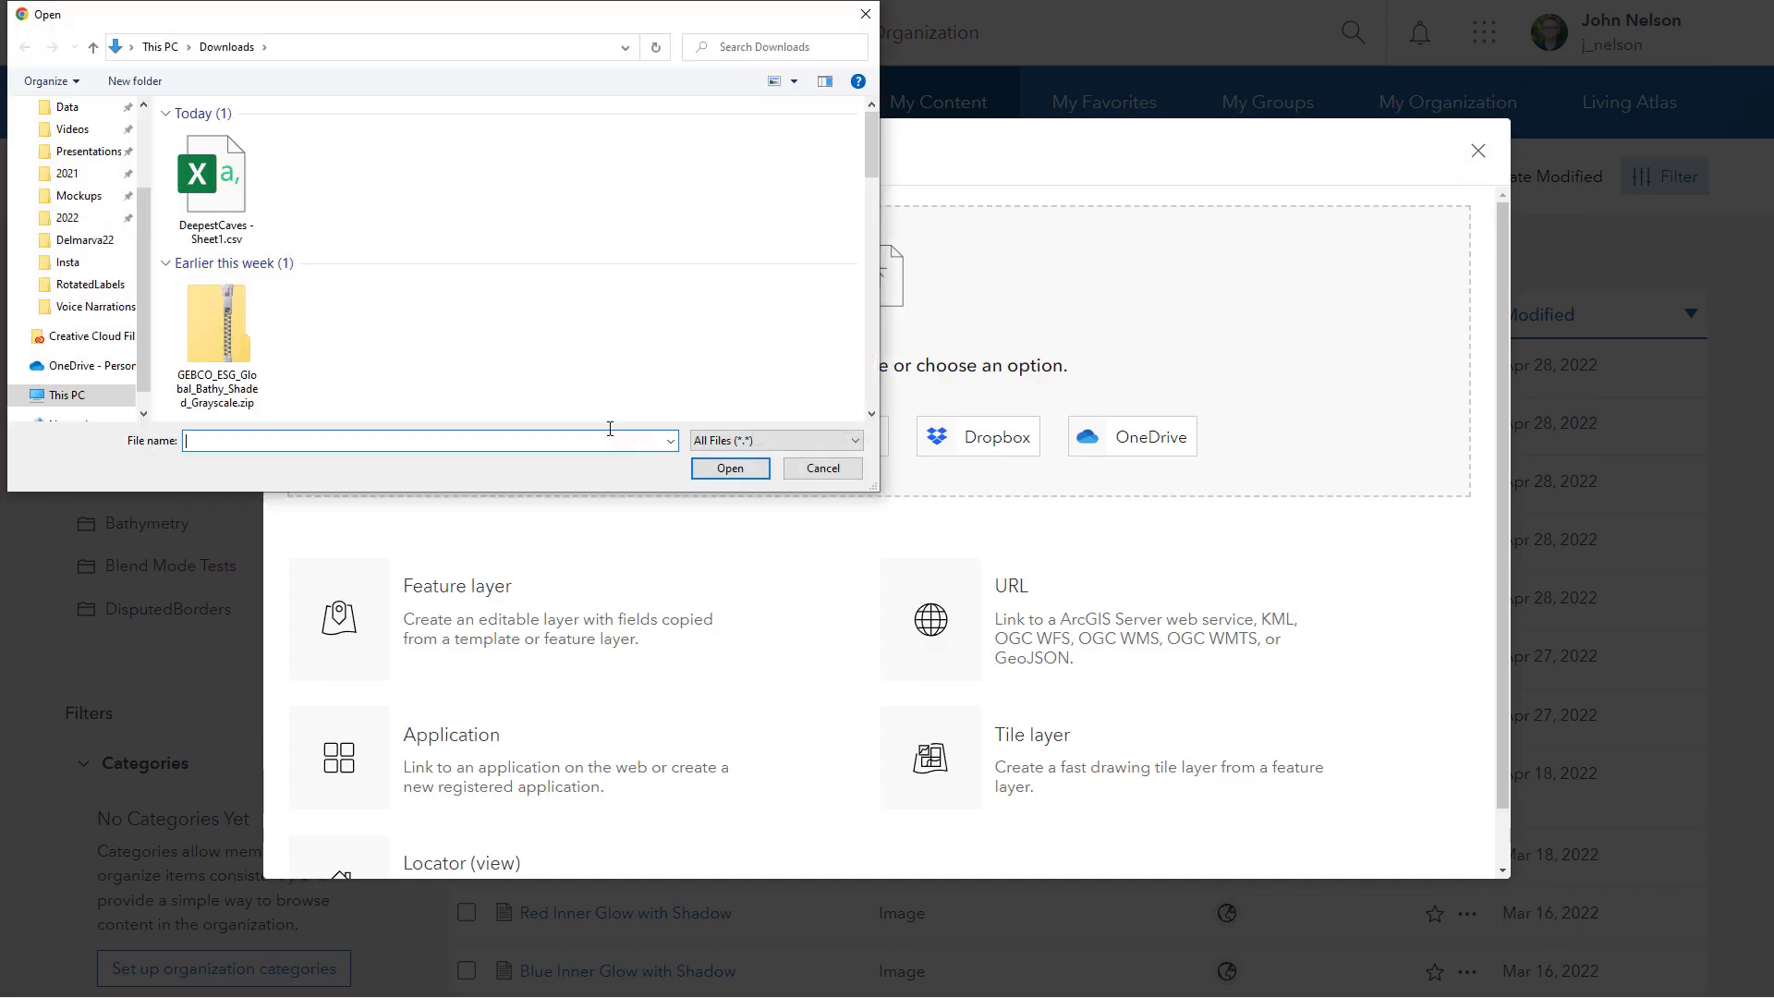
click(222, 185)
click(725, 468)
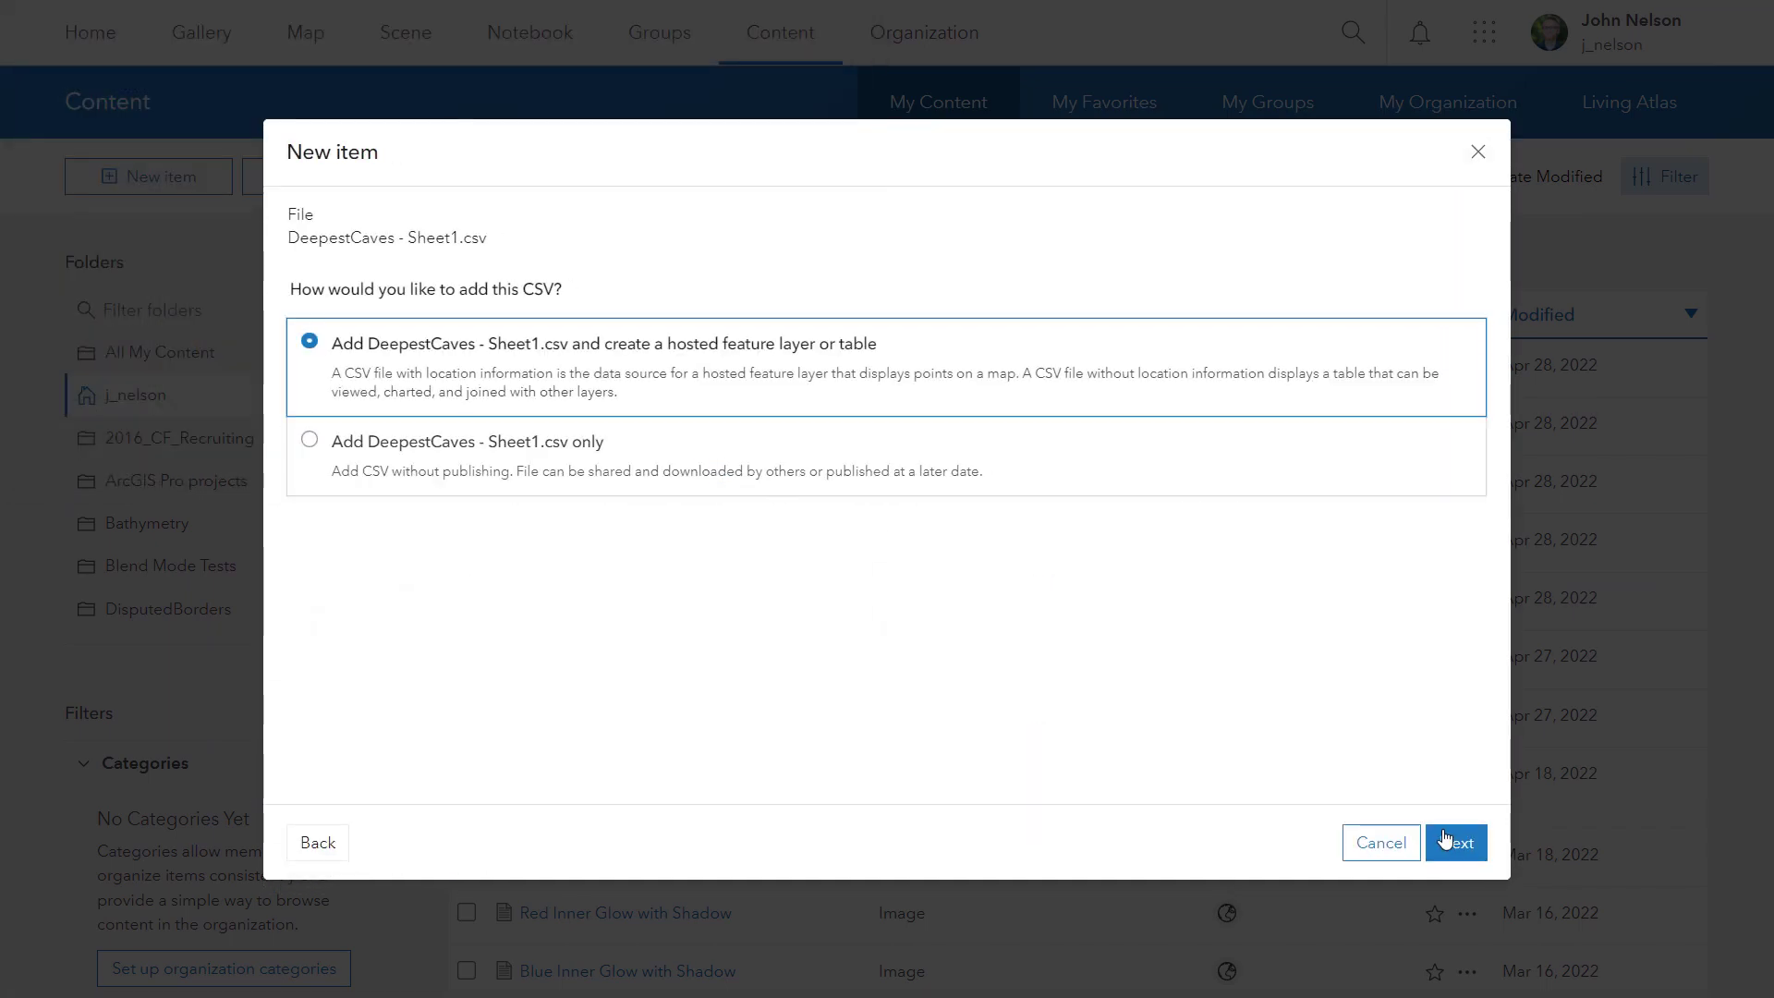
- Publish it as a hosted feature layer located by Lat and Long, then open it in Map Viewer
click(1452, 843)
click(1452, 843)
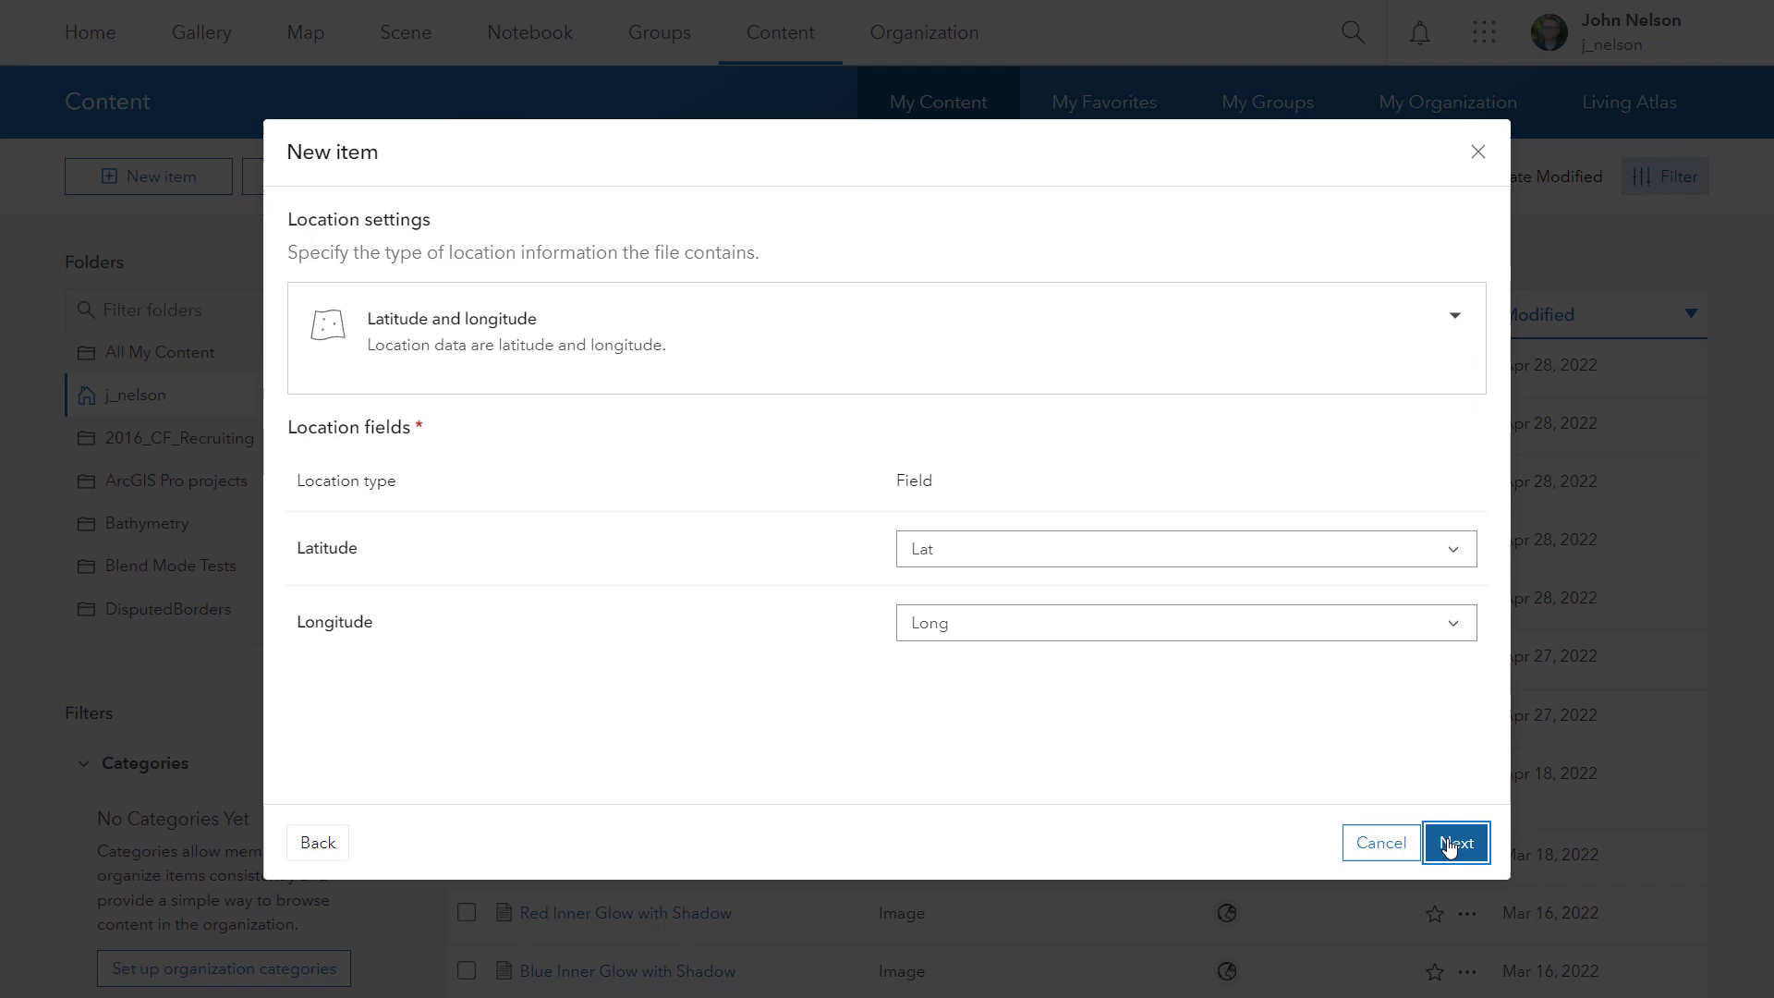
click(1453, 842)
click(1452, 843)
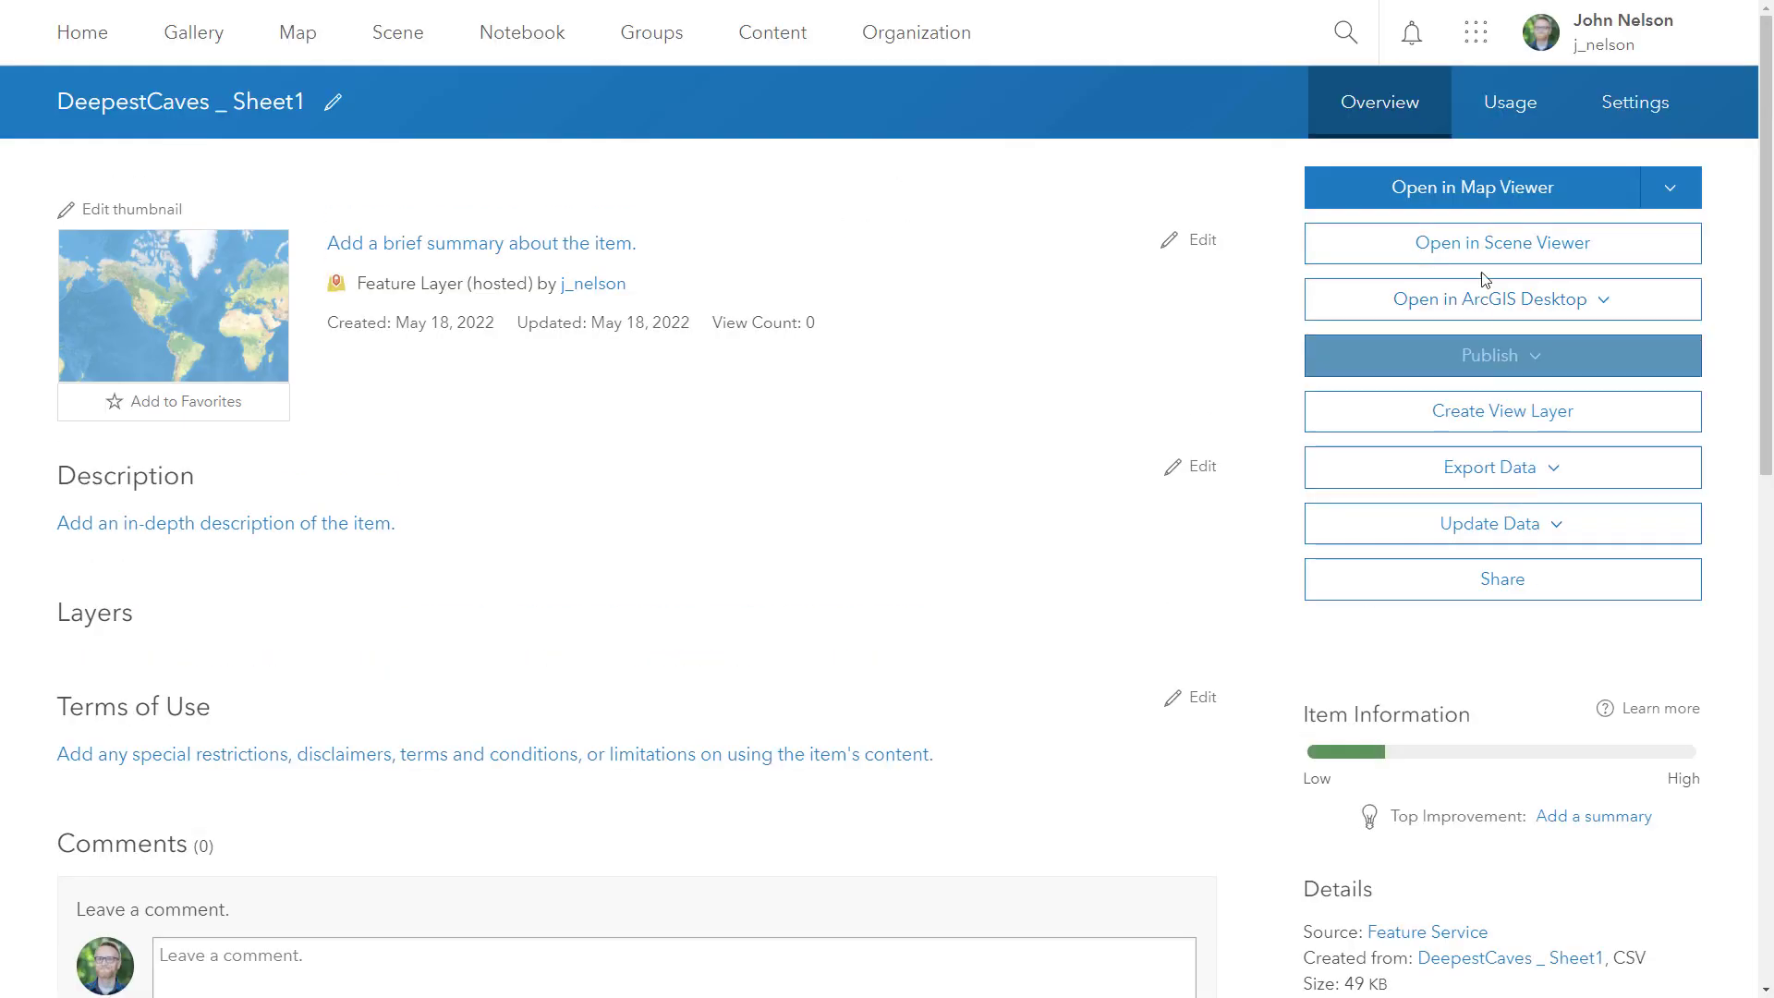
click(1452, 185)
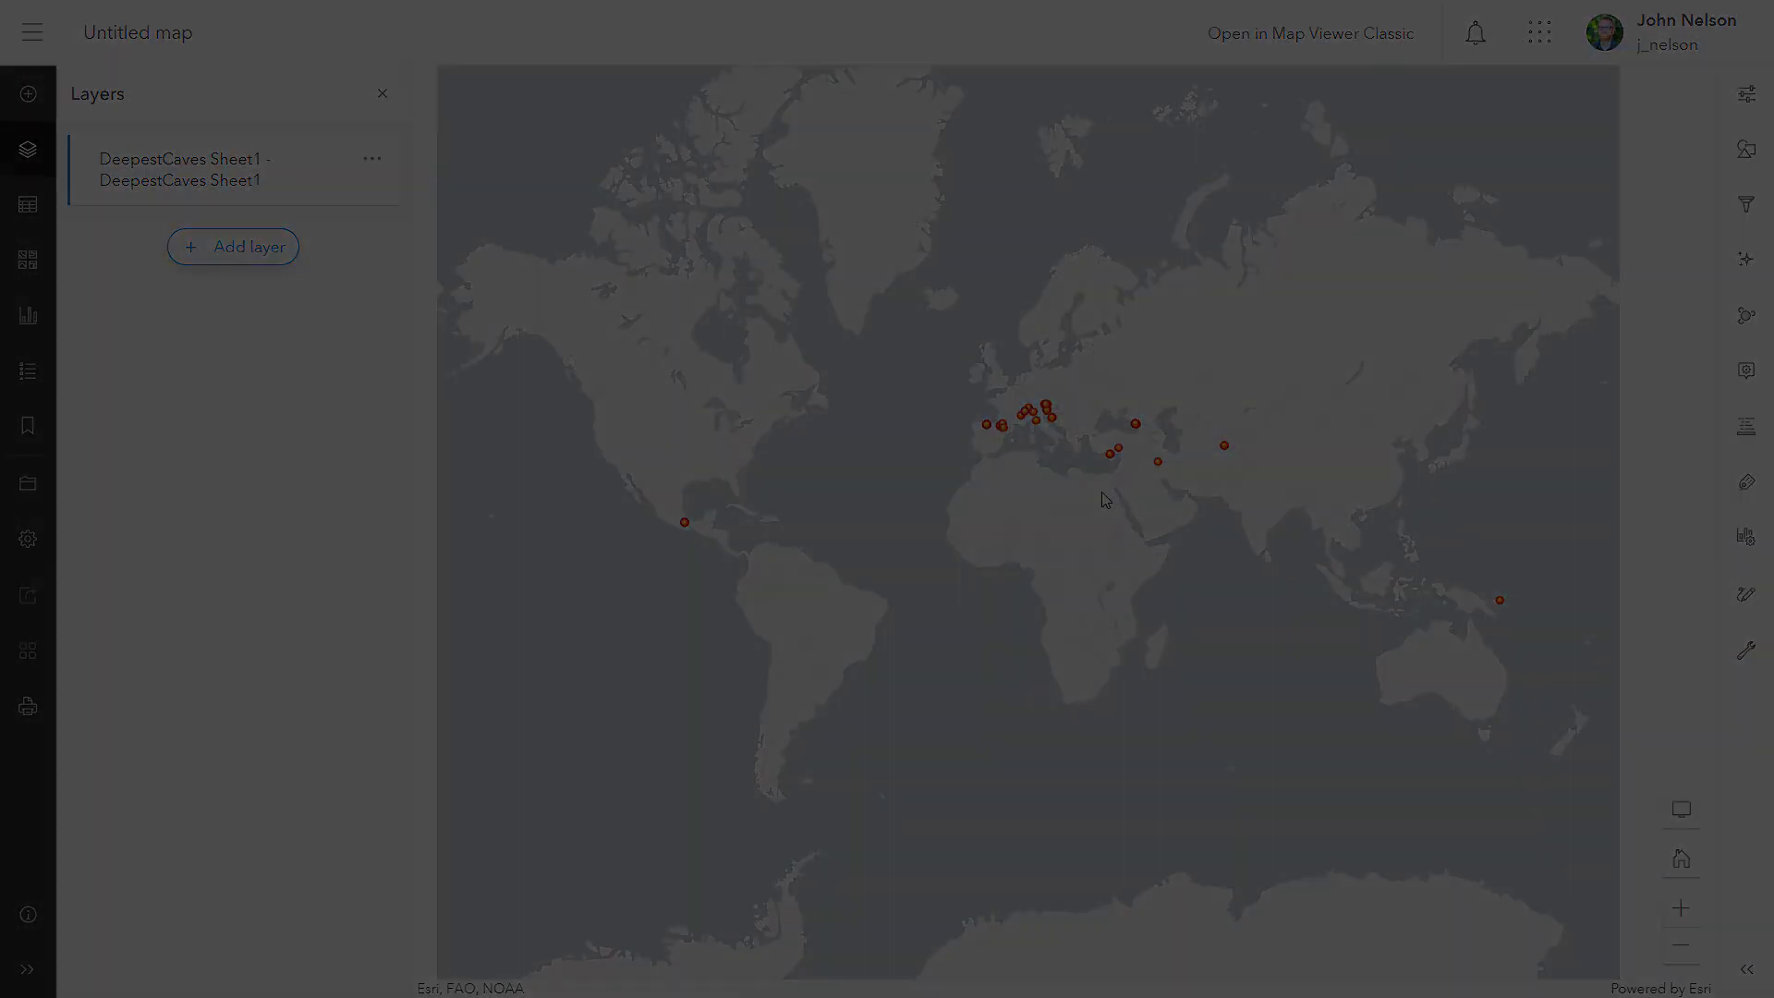